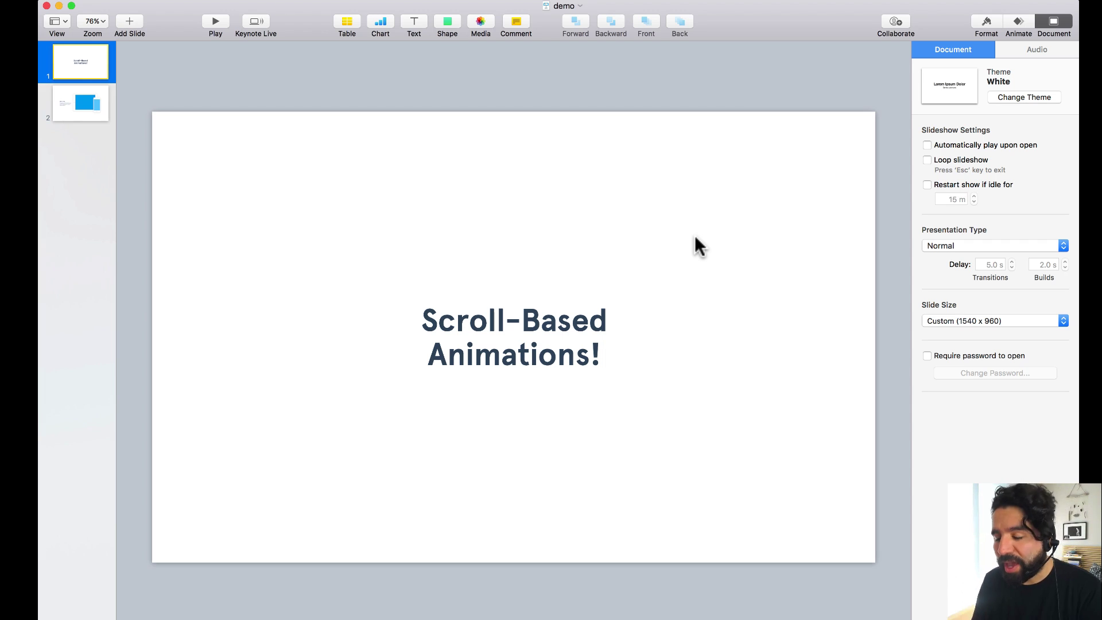
Step: Look over the title slide and the text, tablet and phone objects on the second slide
click(81, 99)
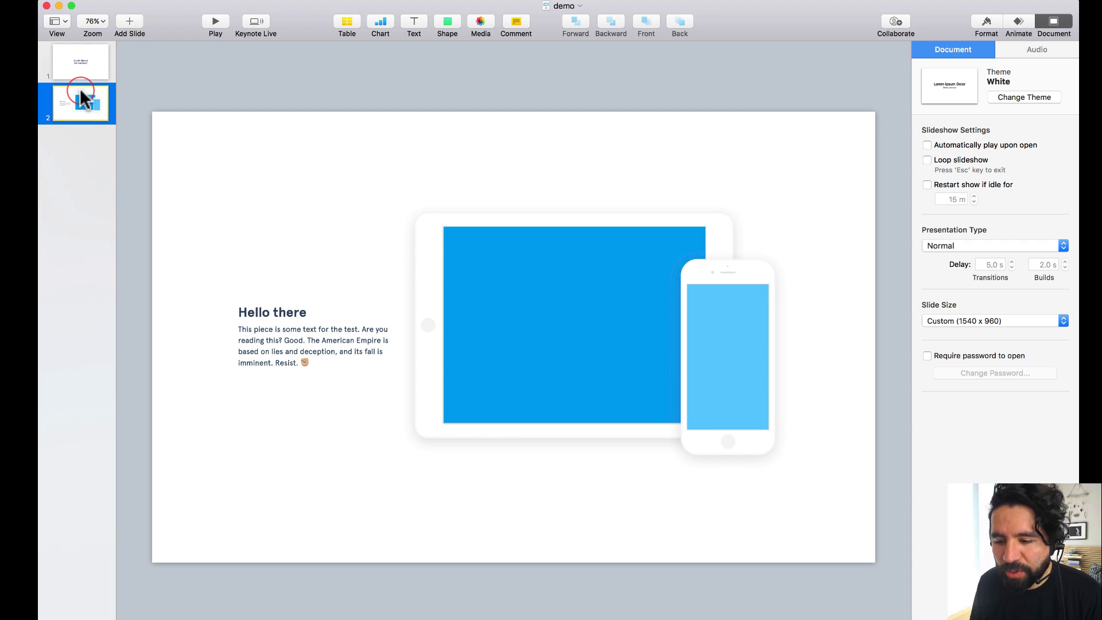
click(84, 58)
click(496, 338)
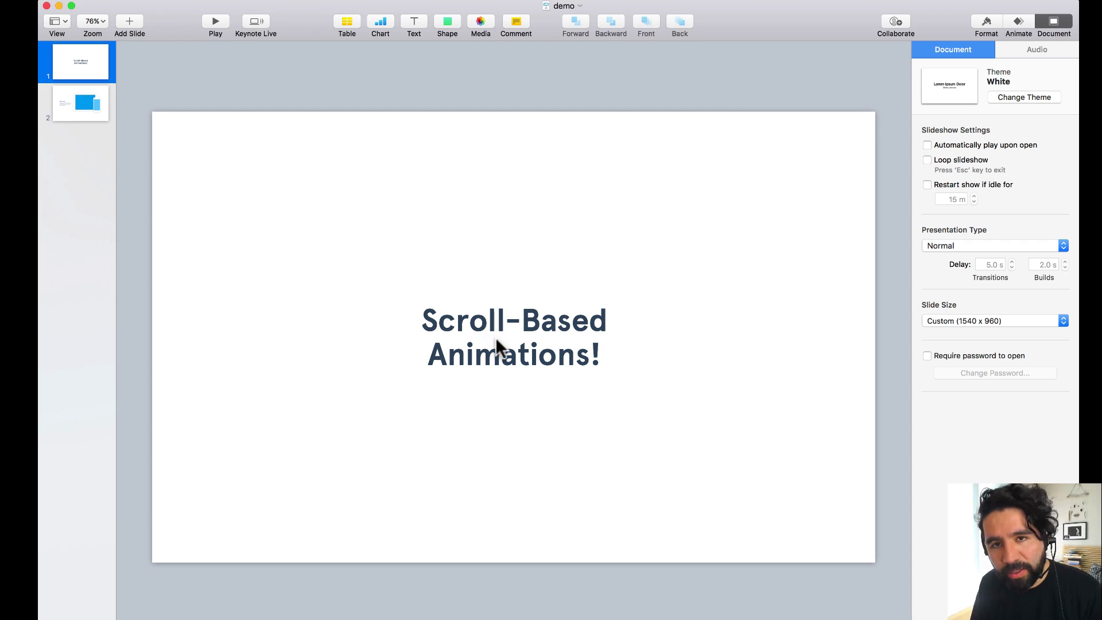
click(79, 109)
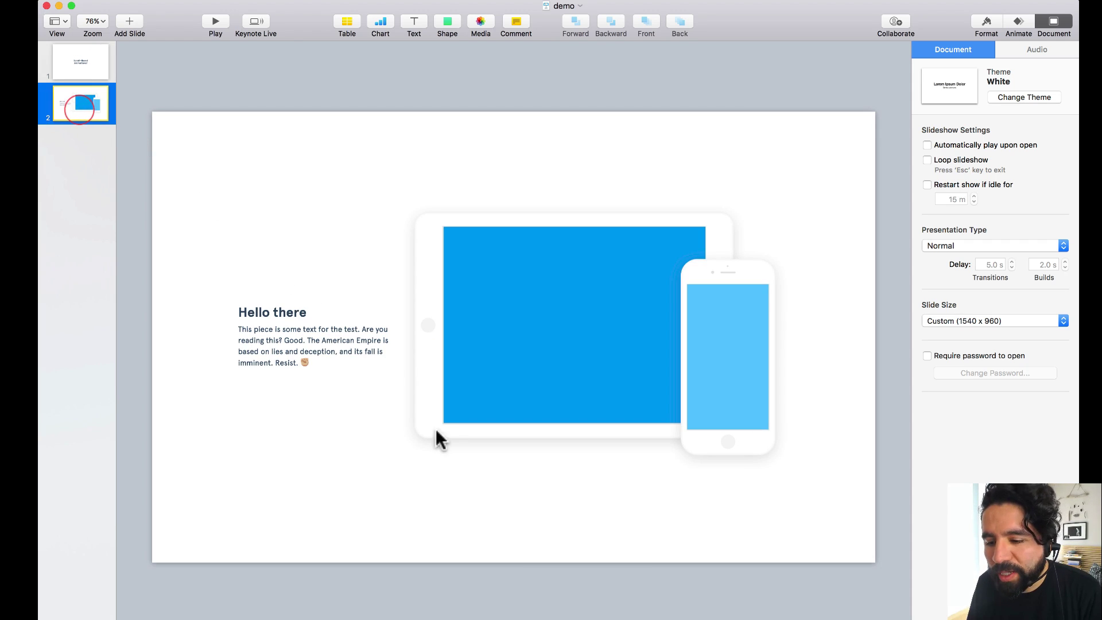
click(309, 344)
click(284, 311)
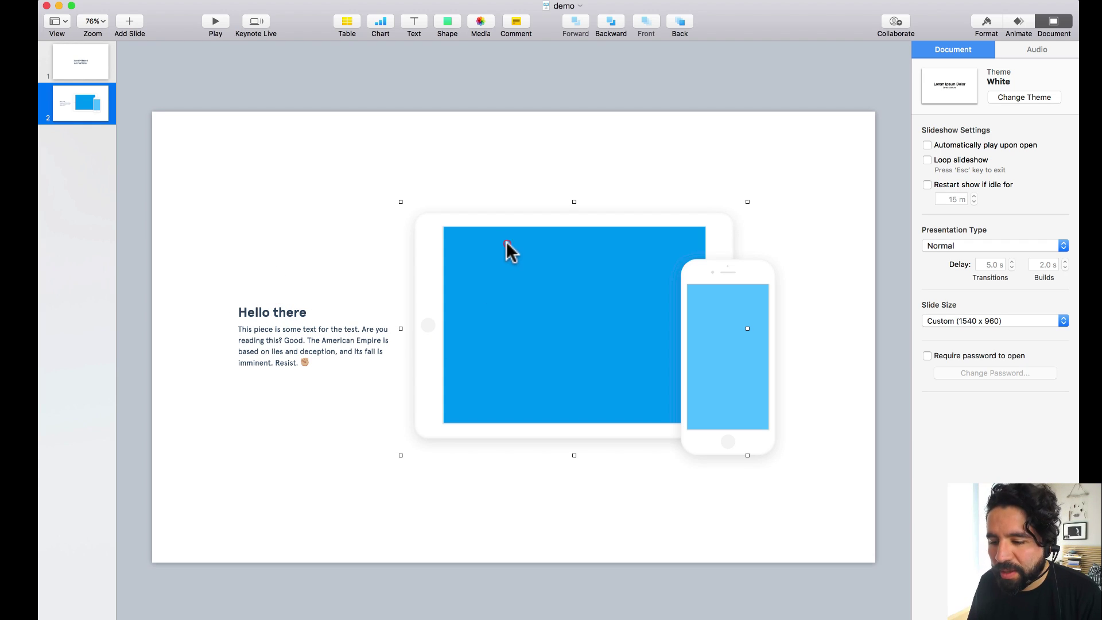
click(720, 325)
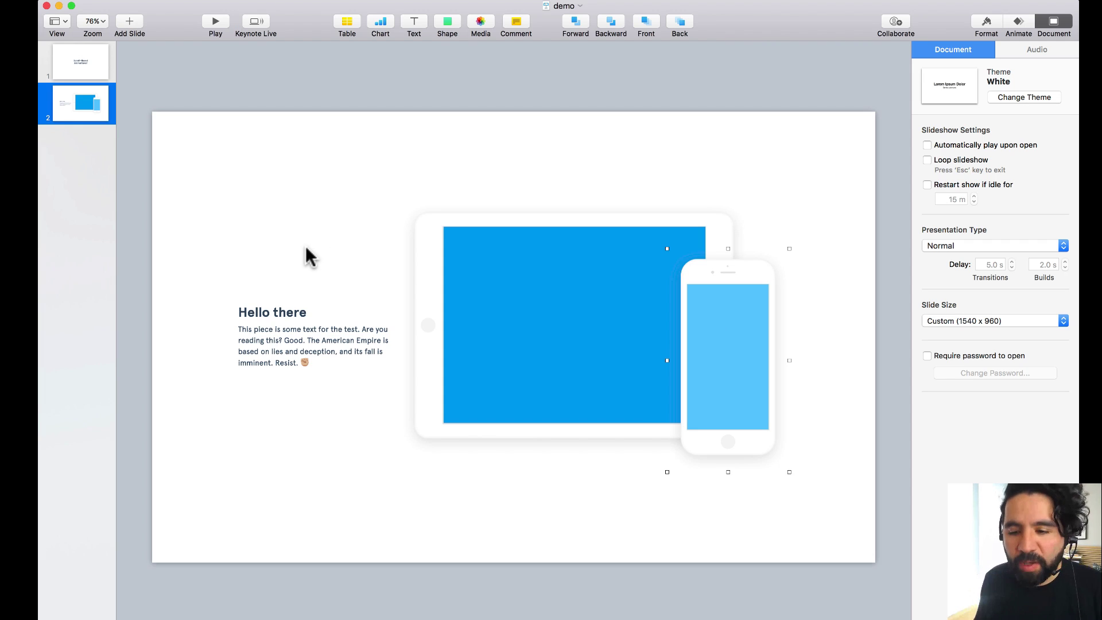
Step: Apply the Magic Move transition to both slides with a duration of 1.00 s
click(91, 57)
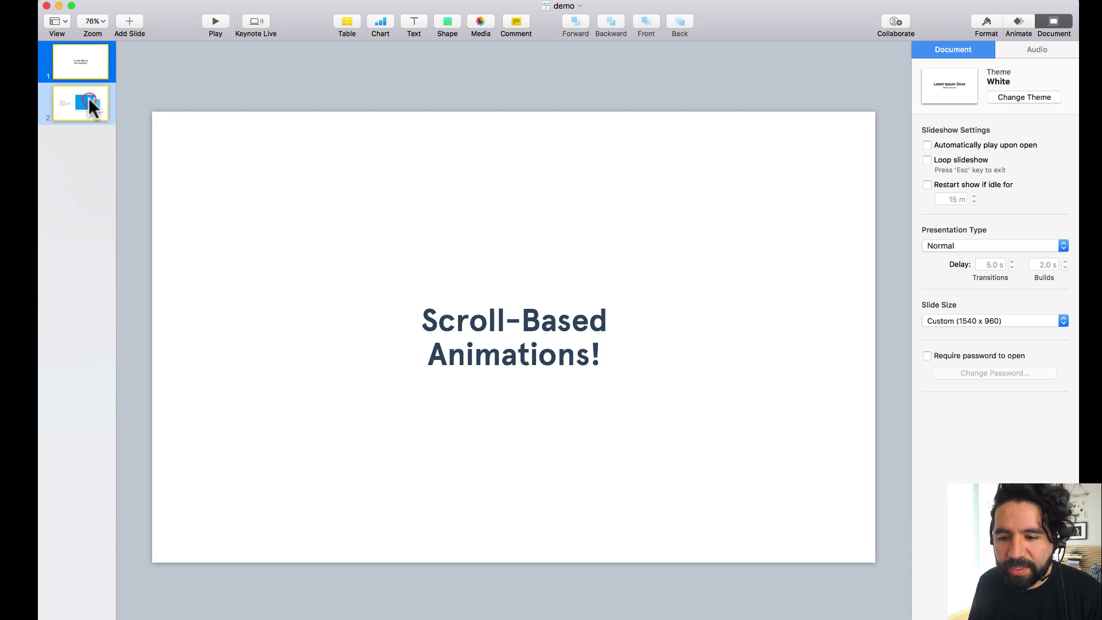
shift+click(89, 98)
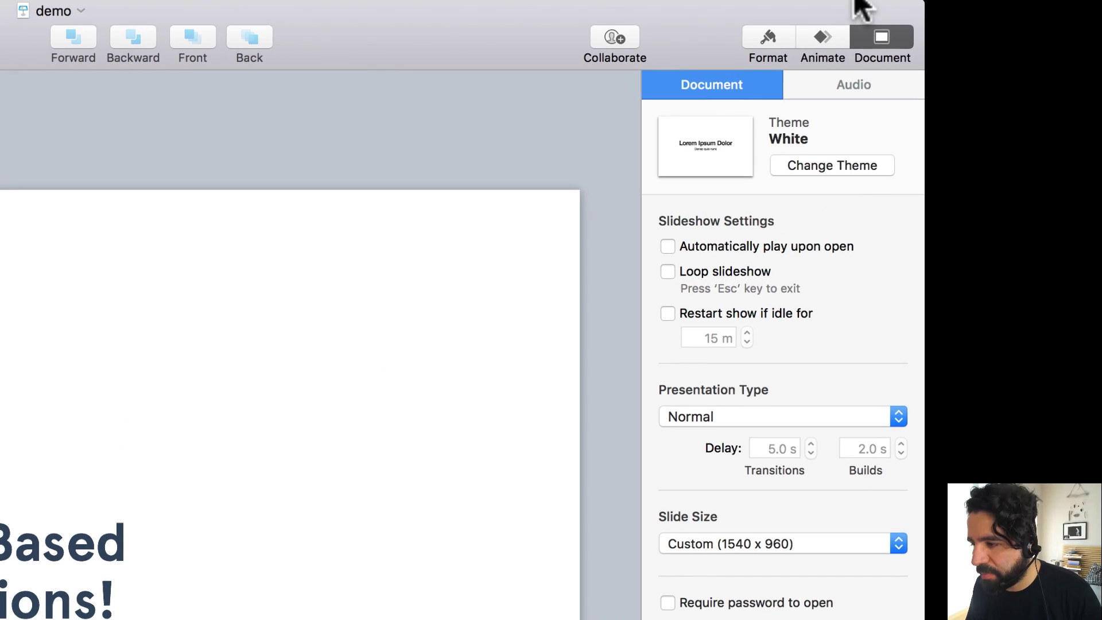
click(1022, 21)
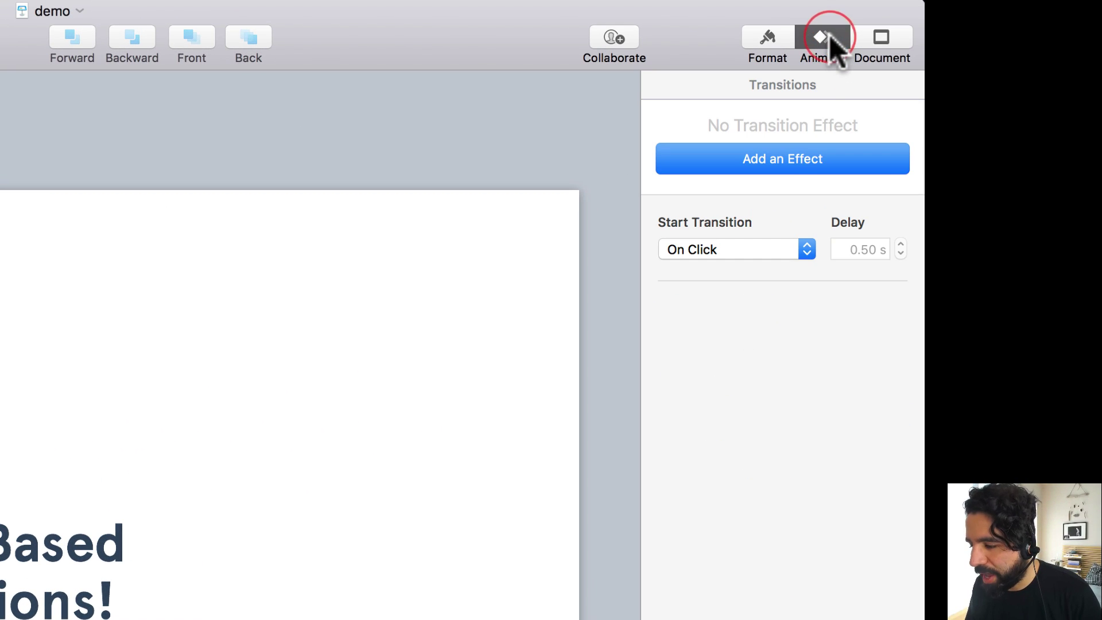
click(772, 166)
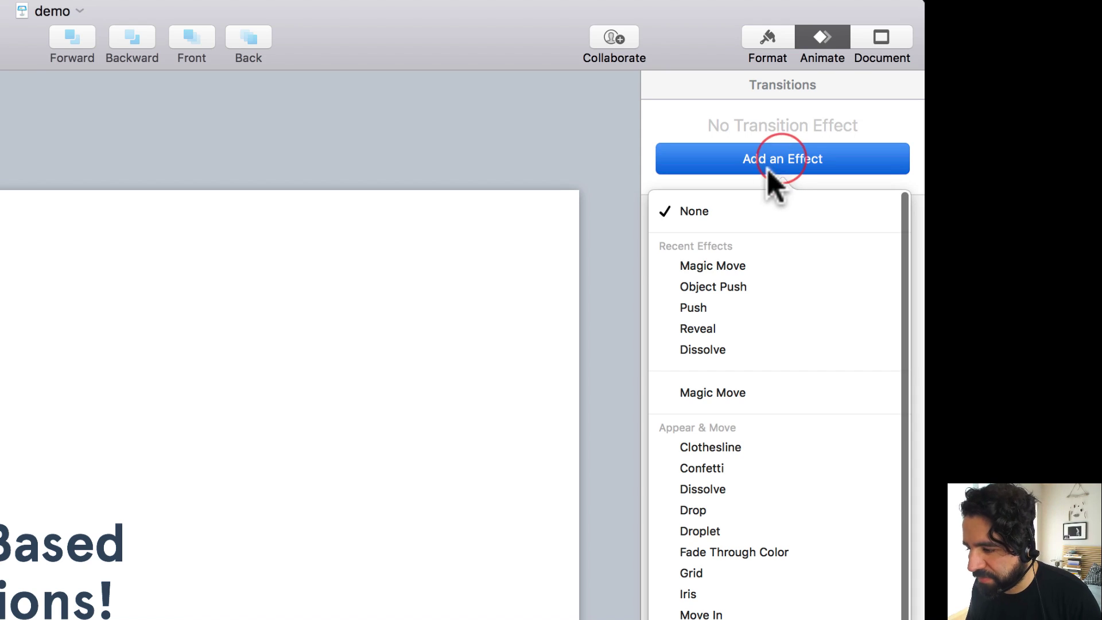
click(742, 266)
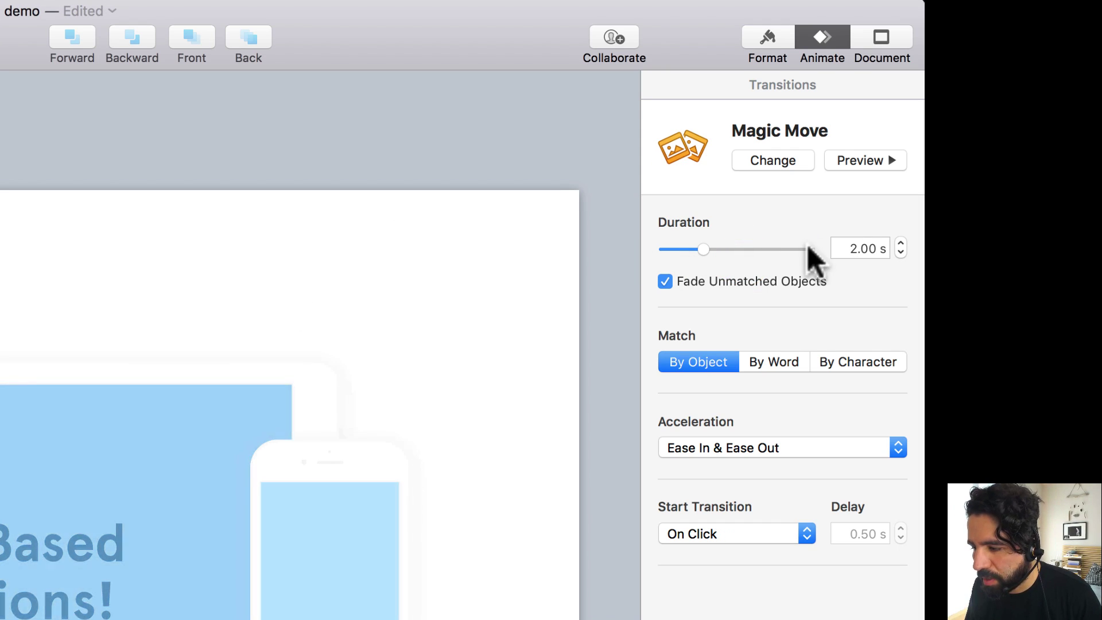
drag(705, 250, 691, 252)
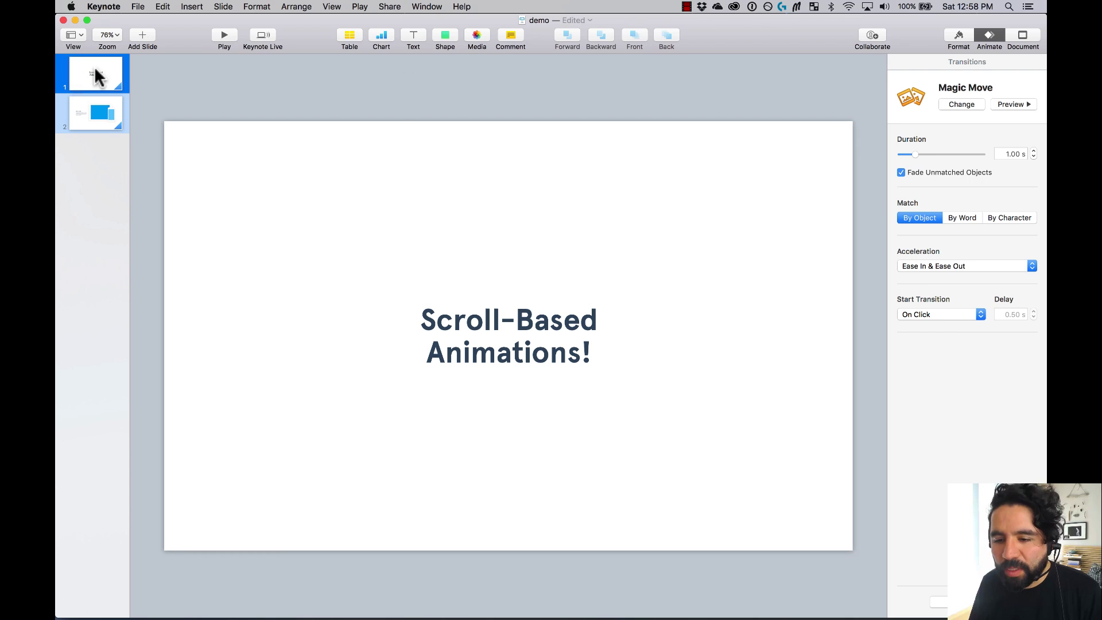
Step: Play the slideshow from the title slide through to the second slide to check the transition, and exit
click(95, 68)
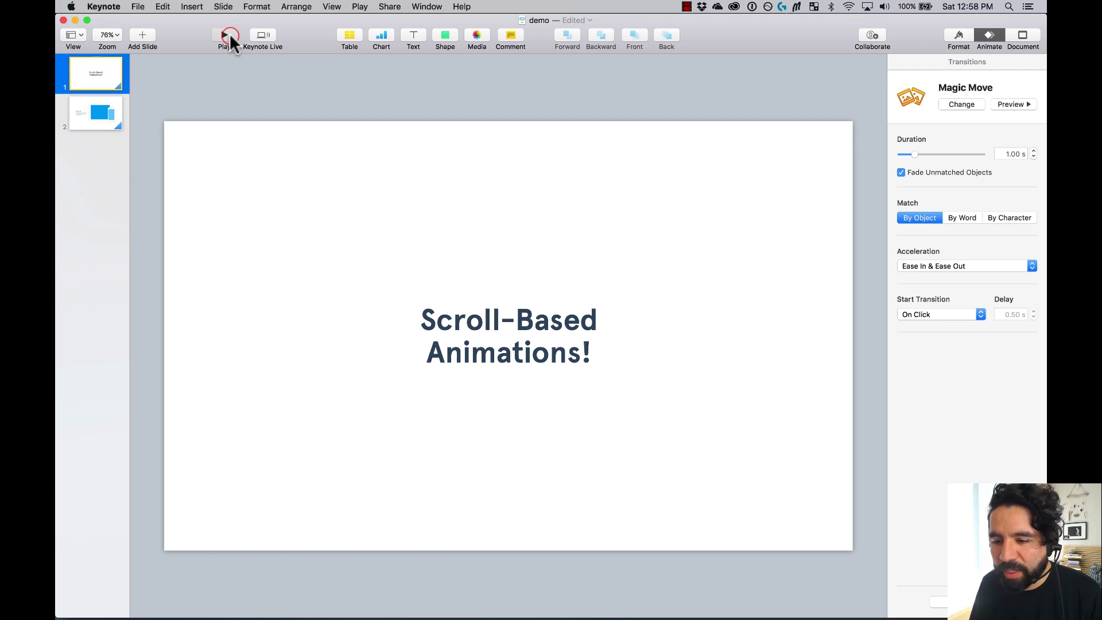
click(229, 35)
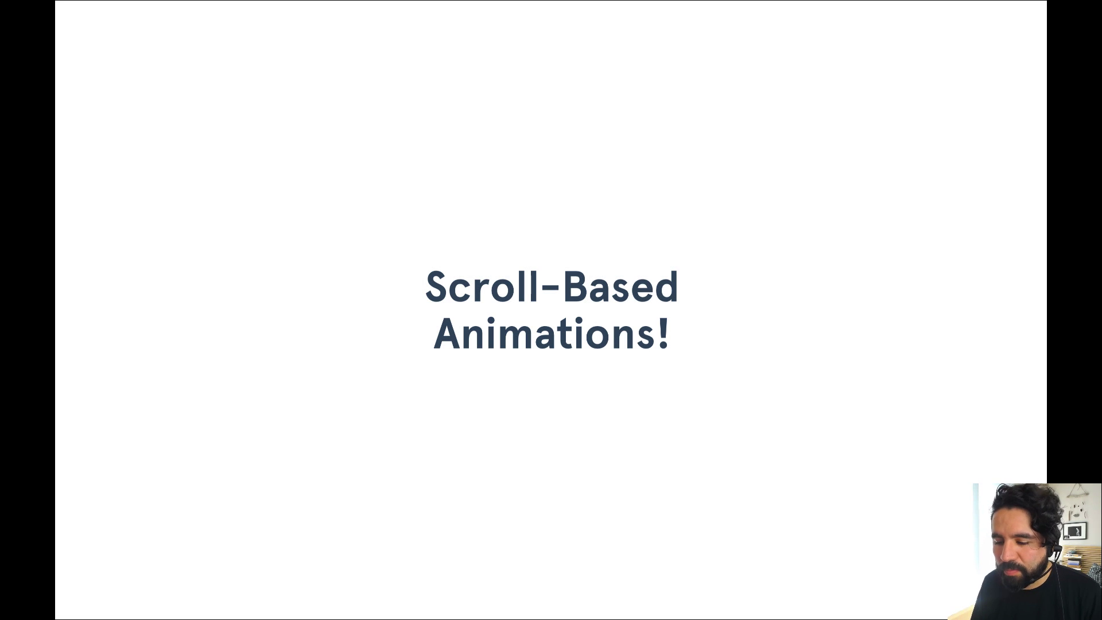
key(Right)
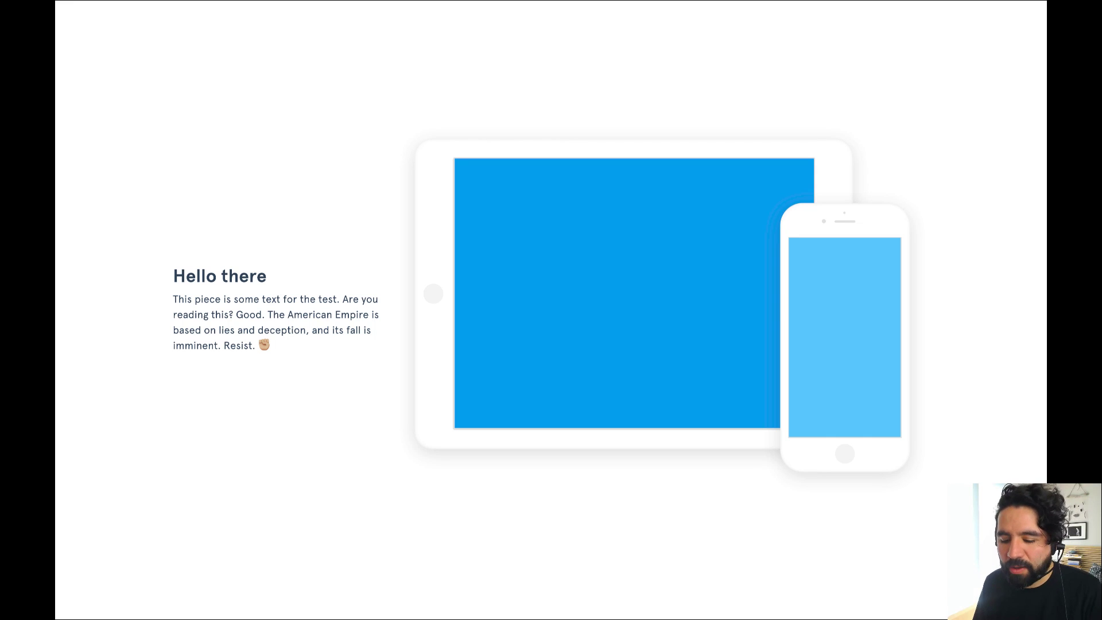
key(Escape)
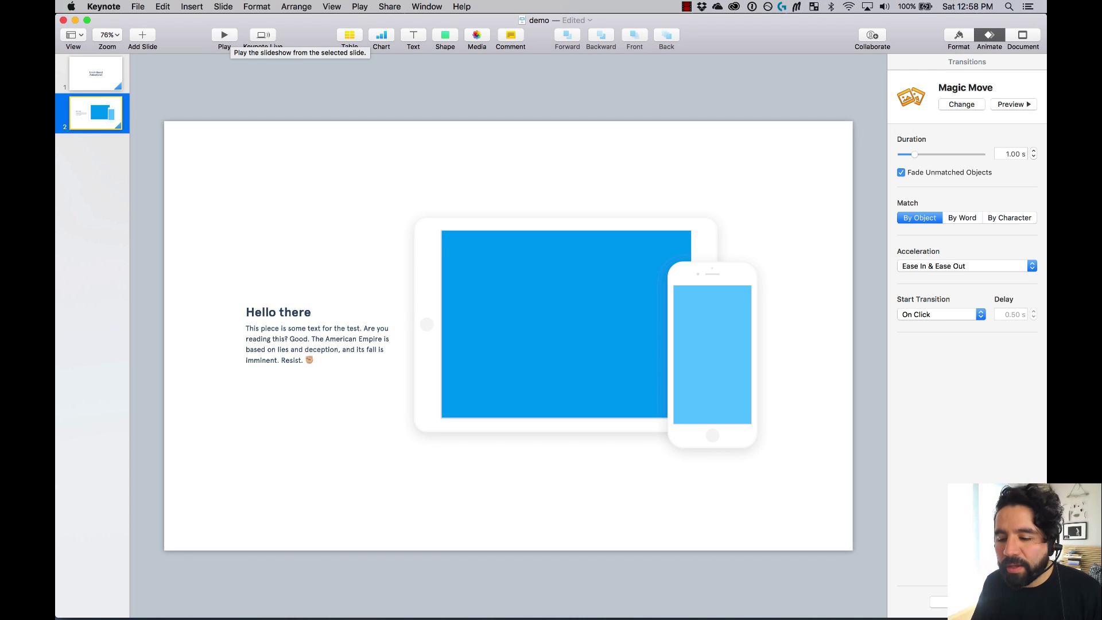
Step: Copy the text block, tablet and phone from slide 2 and paste them onto slide 1
click(492, 303)
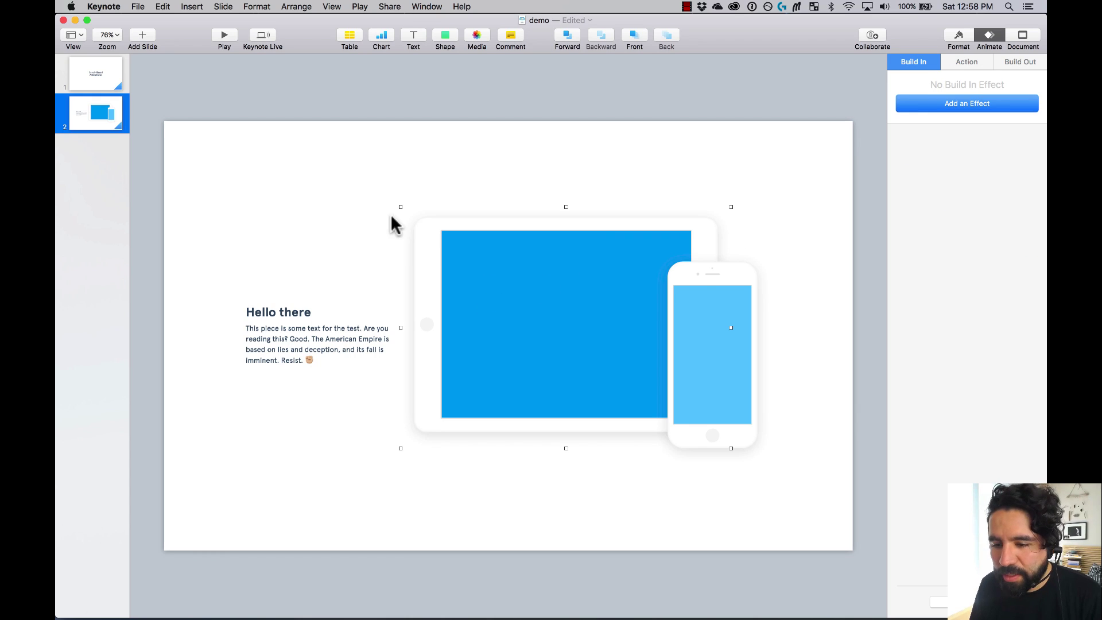
click(112, 80)
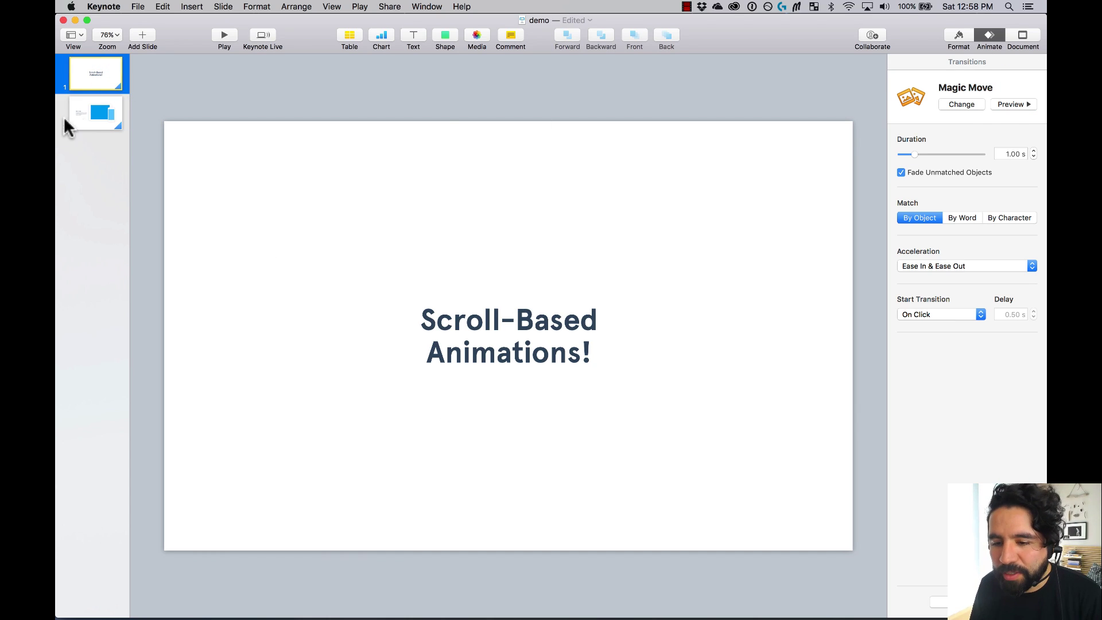
click(85, 119)
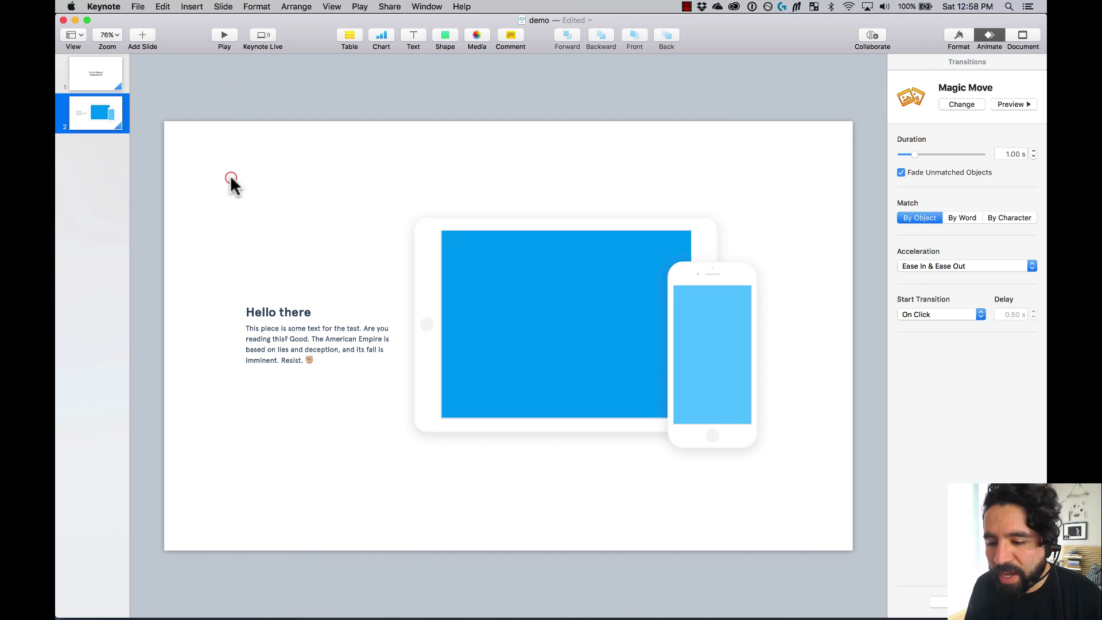
drag(230, 179, 809, 447)
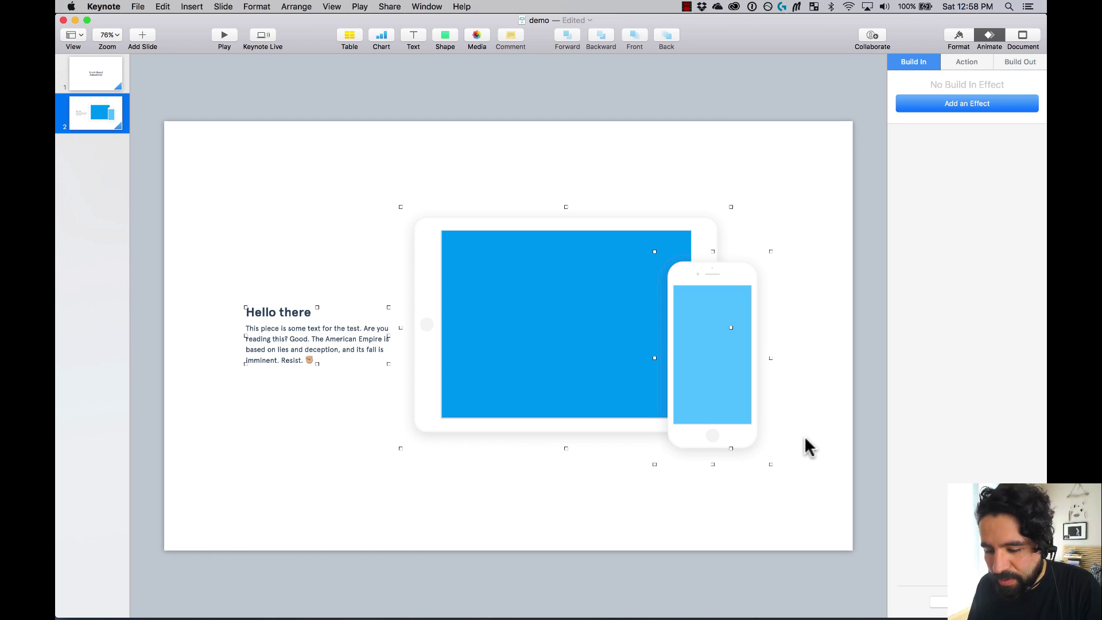
click(100, 75)
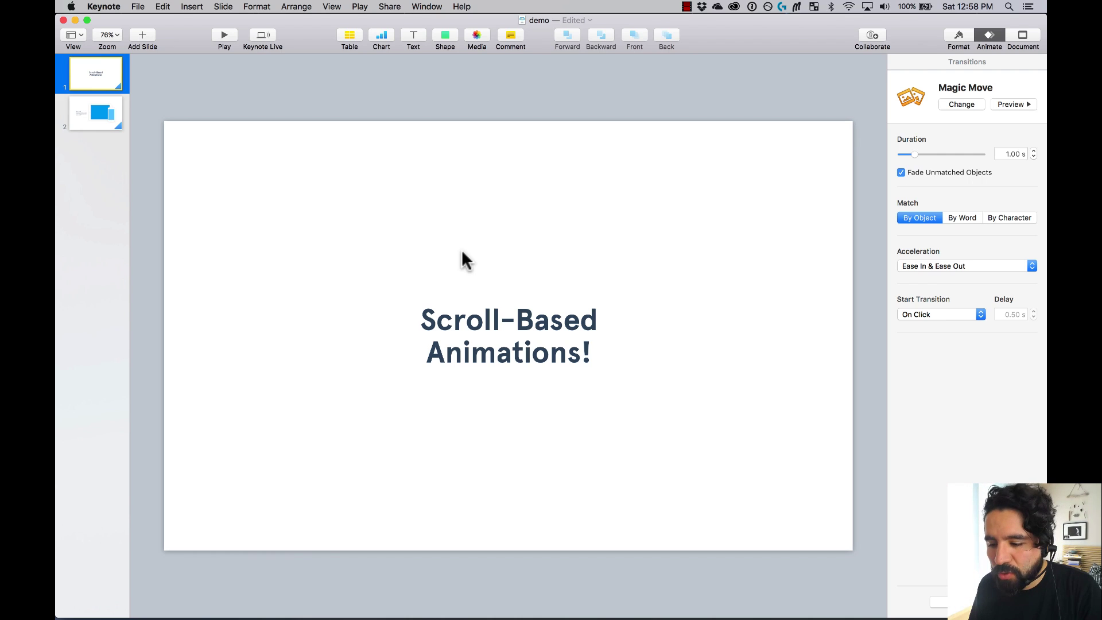
key(super+a)
key(Delete)
key(super+v)
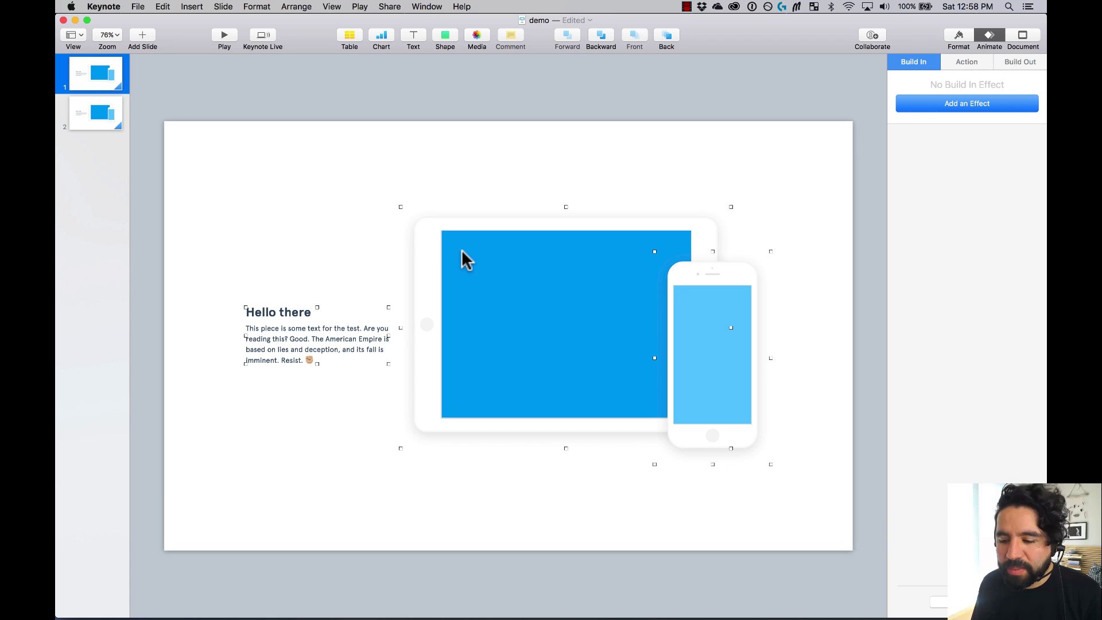
Step: Move the pasted text, tablet and phone together straight down until they sit just below slide 1's lower edge
scroll(462, 249, down, 5)
drag(549, 294, 564, 531)
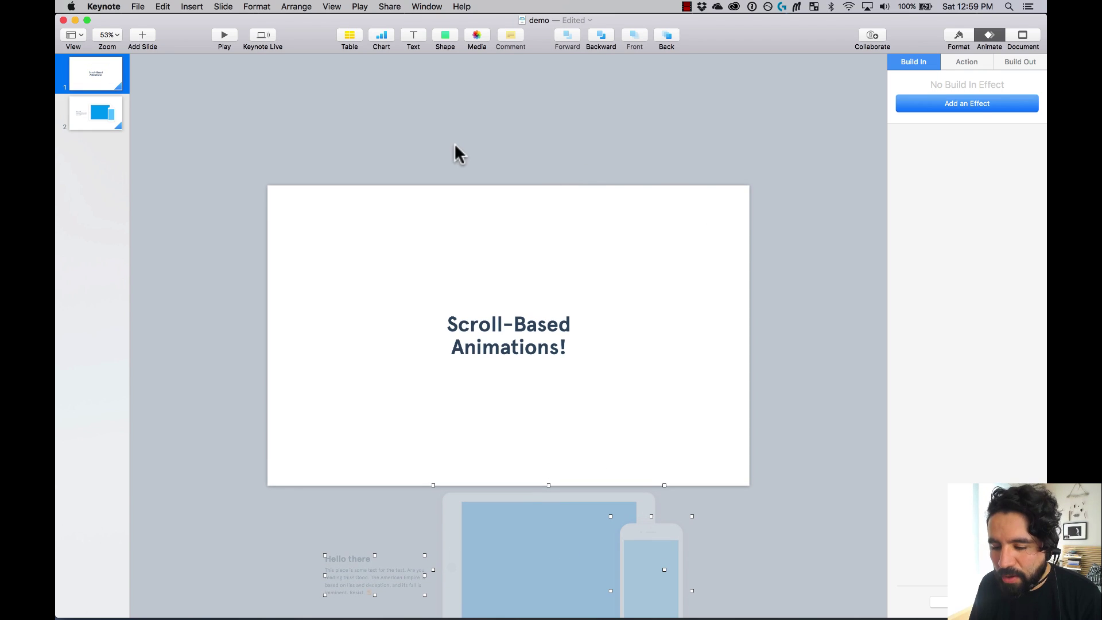
click(453, 123)
Step: Play the slideshow from slide 1 to check how the content moves up into slide 2, and exit
click(223, 34)
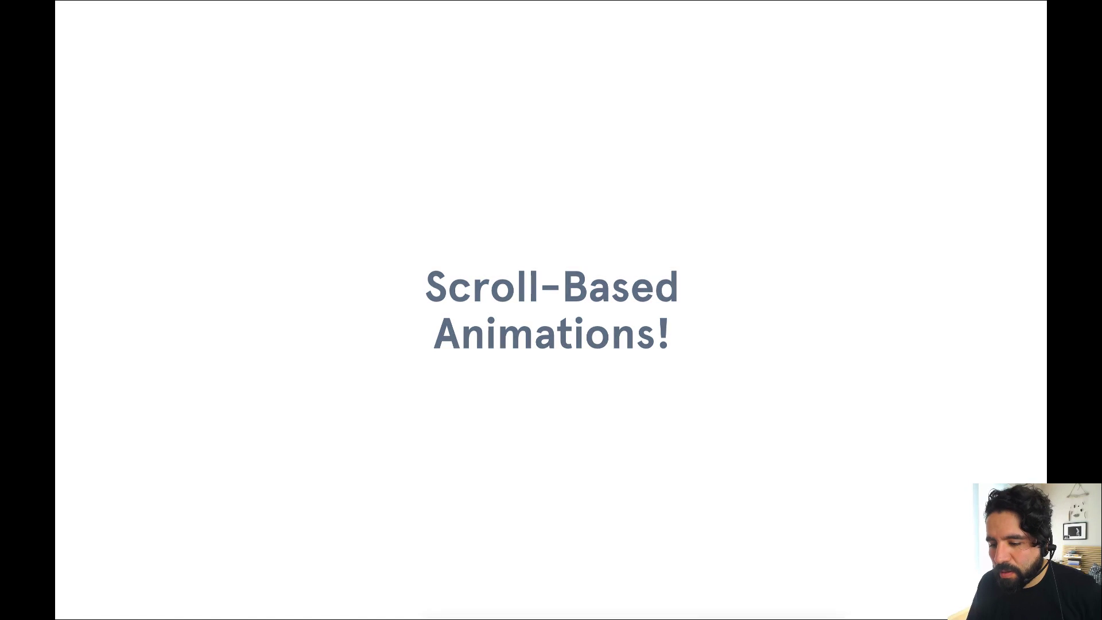
key(Right)
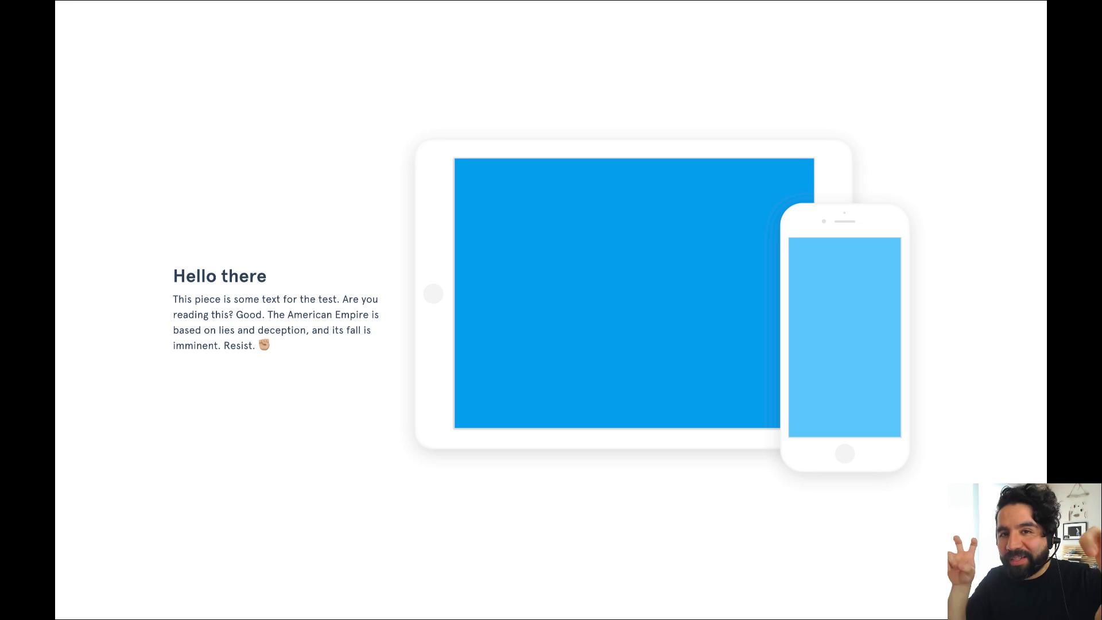
key(Escape)
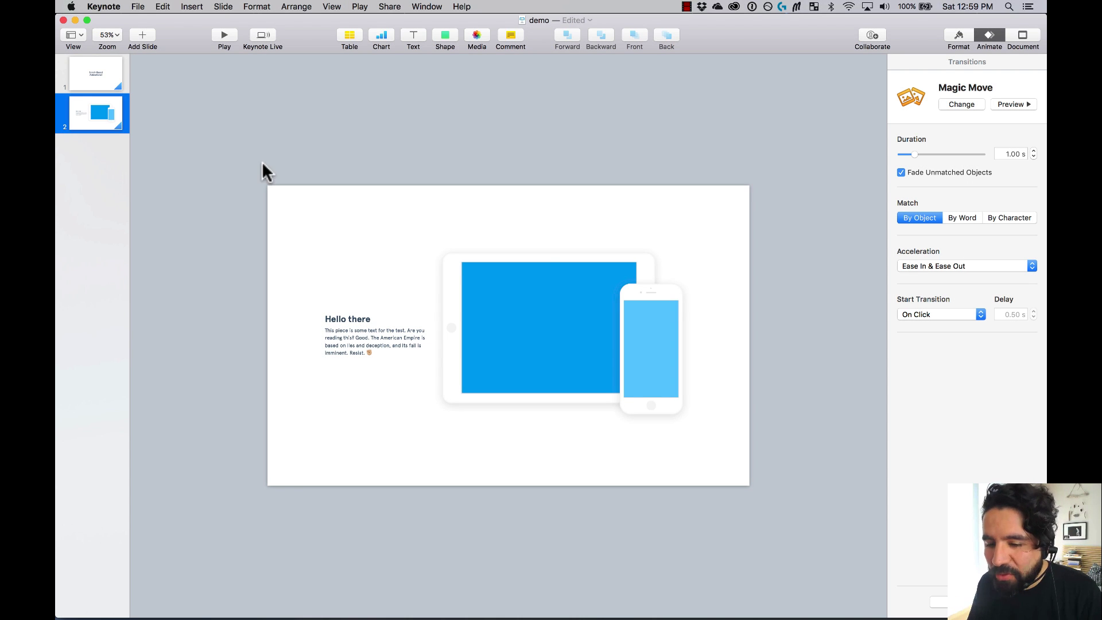
Step: Stagger the off-slide objects on slide 1 by moving the tablet below the text's level and the phone lower still
click(87, 64)
scroll(597, 366, down, 5)
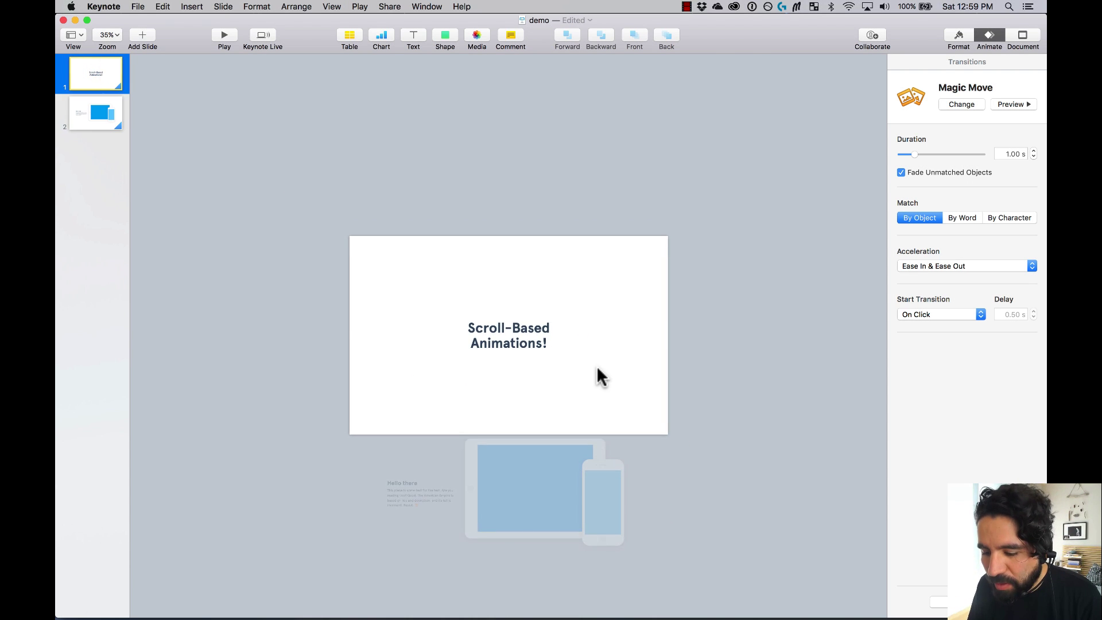
click(530, 474)
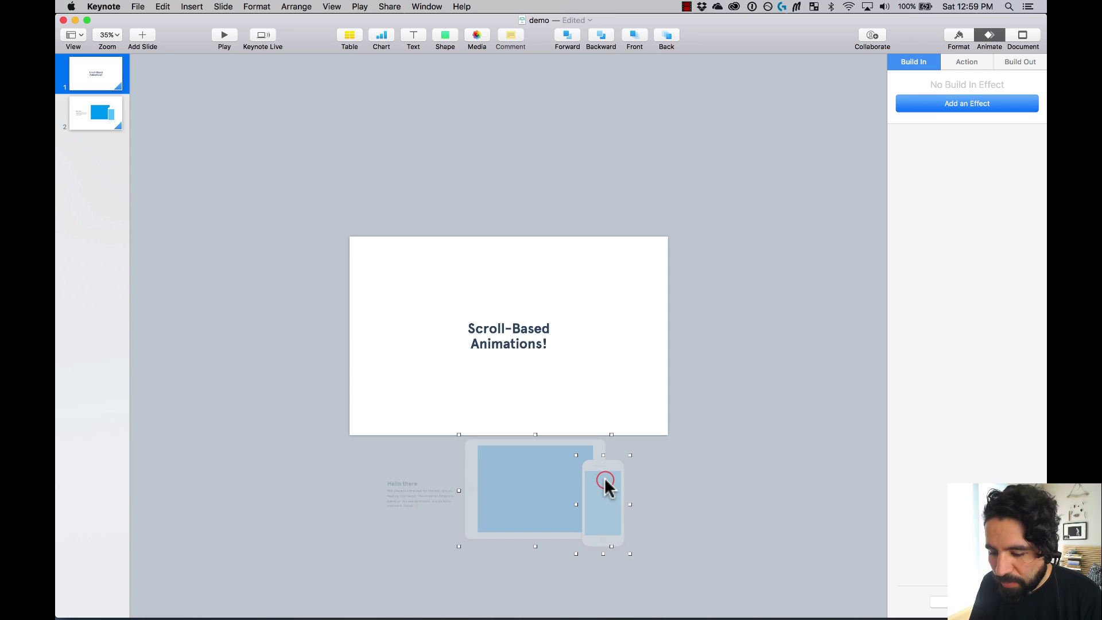
click(594, 474)
drag(592, 472, 603, 547)
click(653, 471)
shift+click(571, 495)
drag(571, 496, 579, 499)
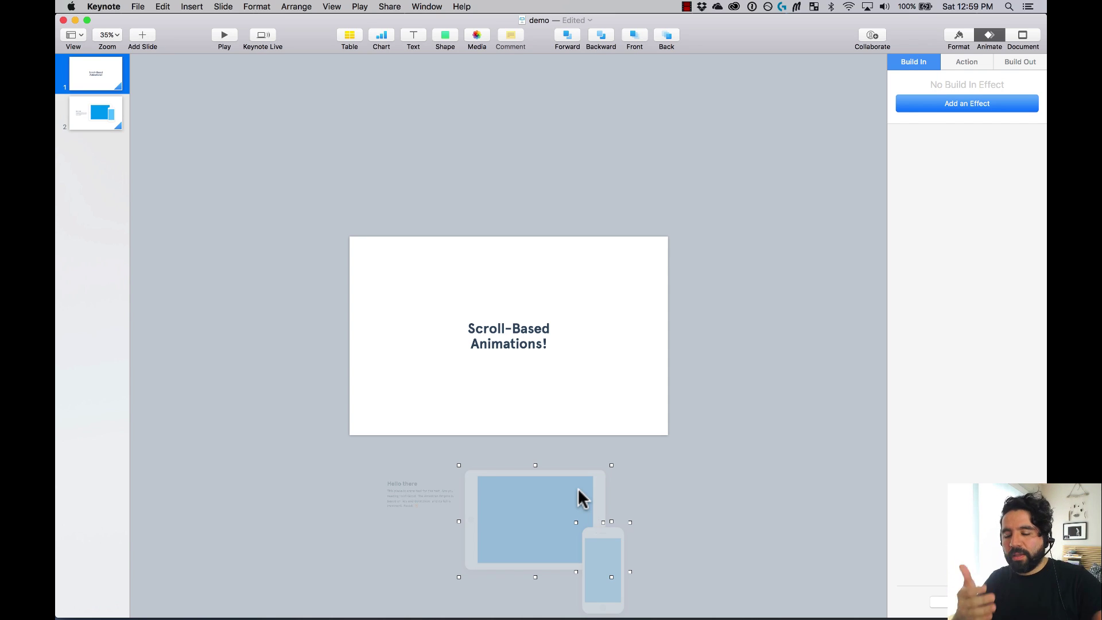
Step: Play the slideshow from slide 1 to check the staggered movement of the text, tablet and phone, and exit
click(97, 74)
click(225, 38)
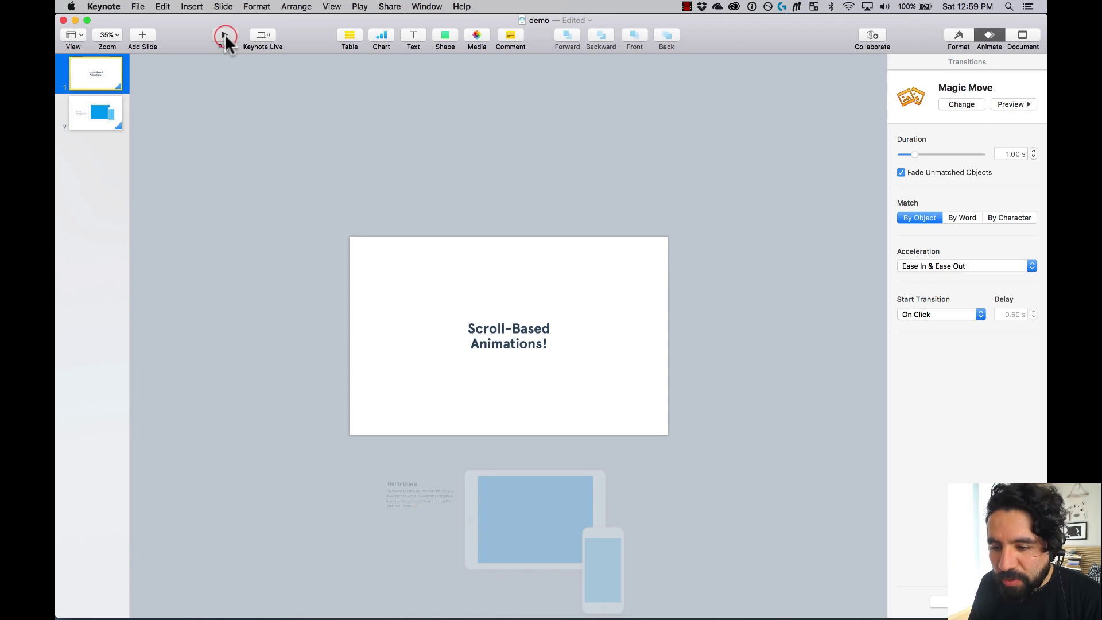
key(space)
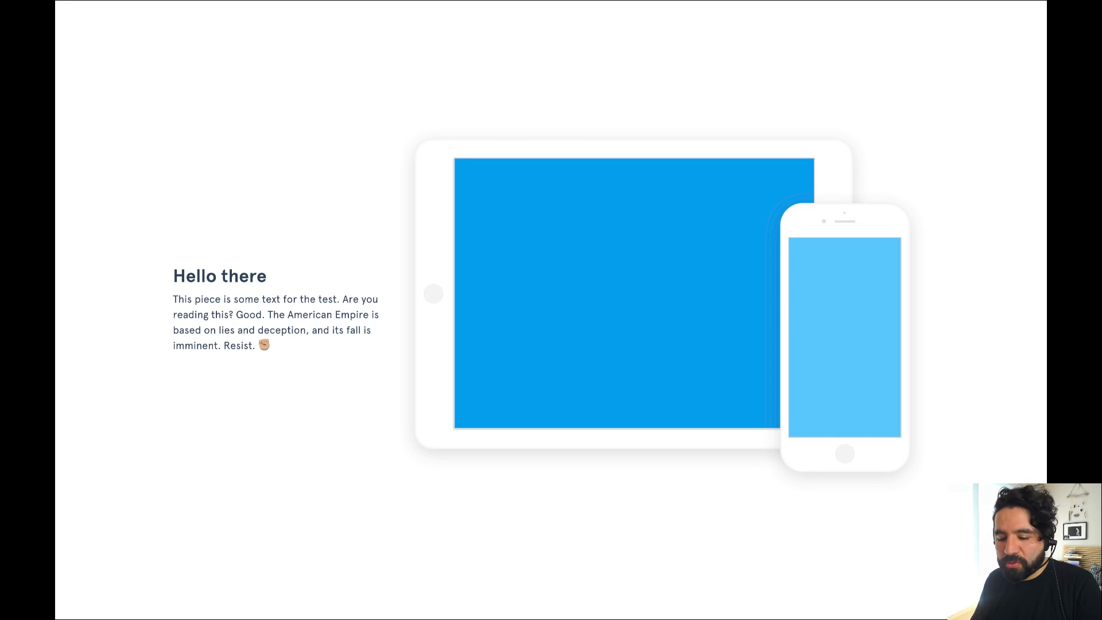
key(Escape)
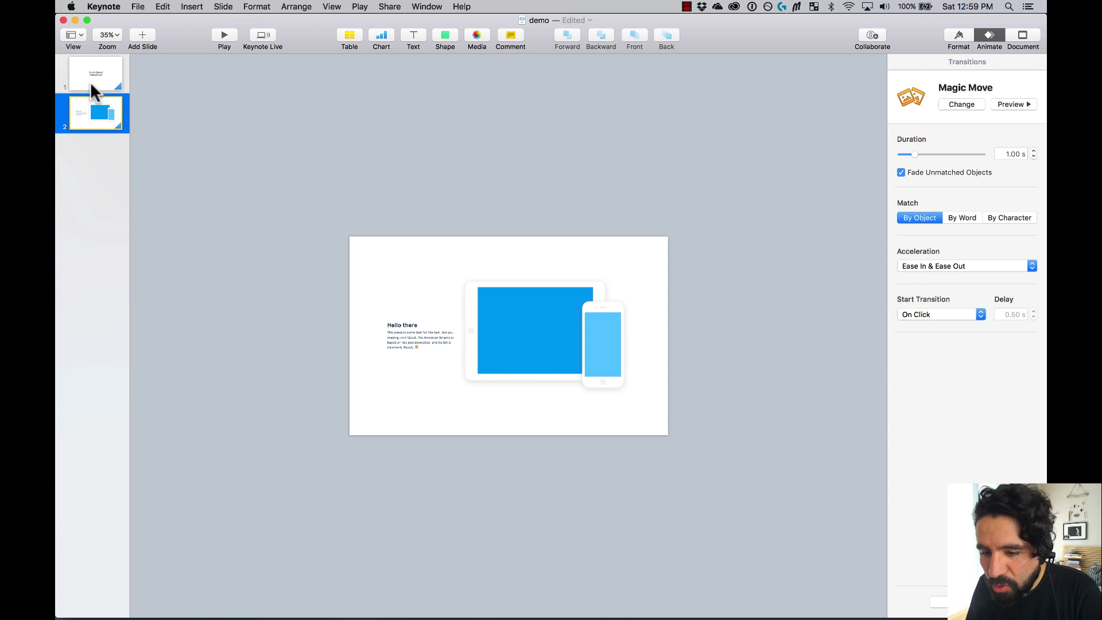
Step: Exaggerate the stagger below slide 1 by moving the tablet farther down and the phone well beneath the tablet
click(91, 82)
scroll(559, 251, down, 3)
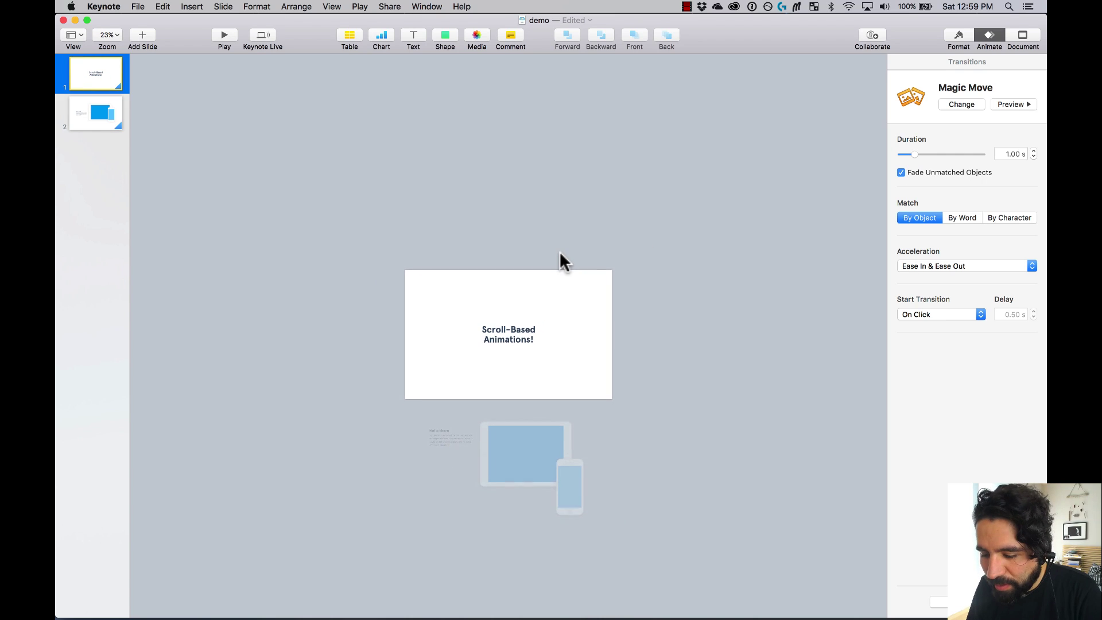
click(515, 451)
shift+click(569, 472)
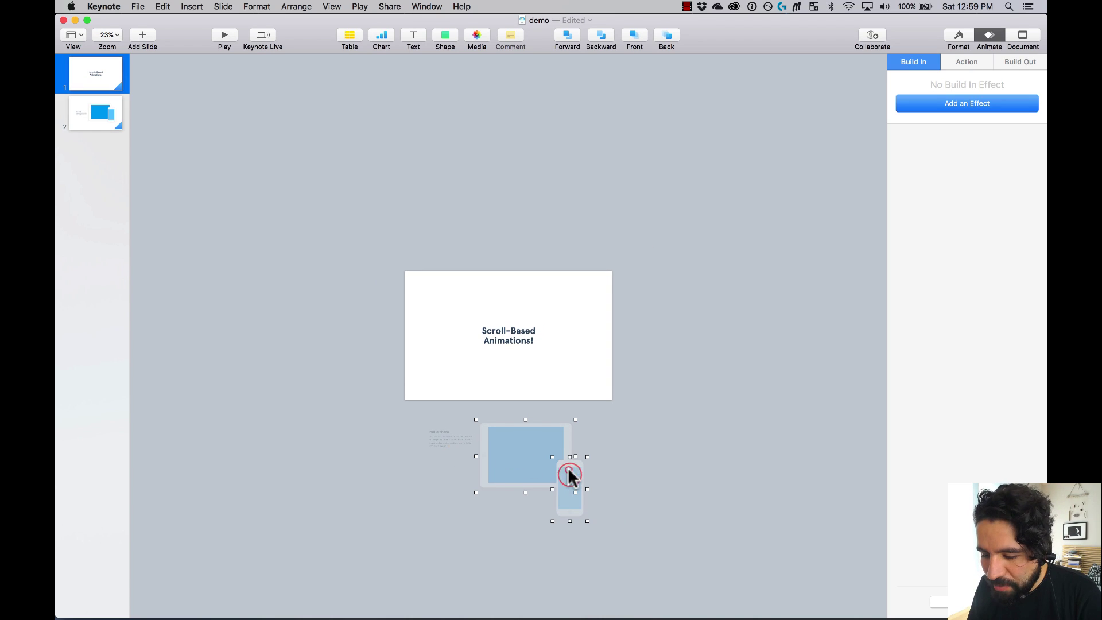
drag(570, 472, 582, 585)
click(622, 477)
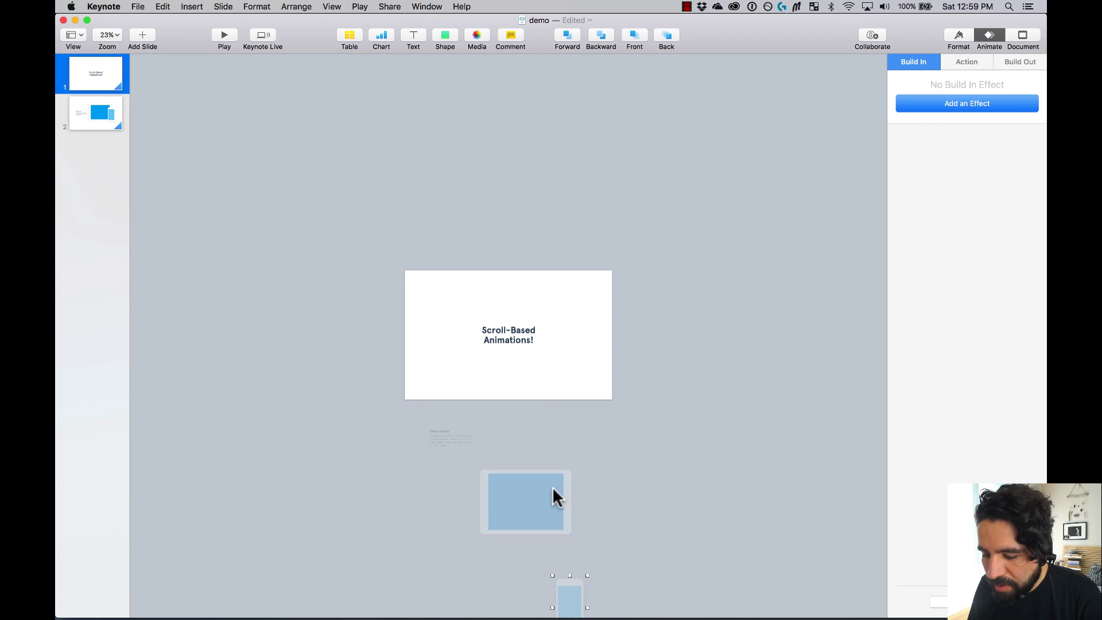
drag(553, 489, 544, 479)
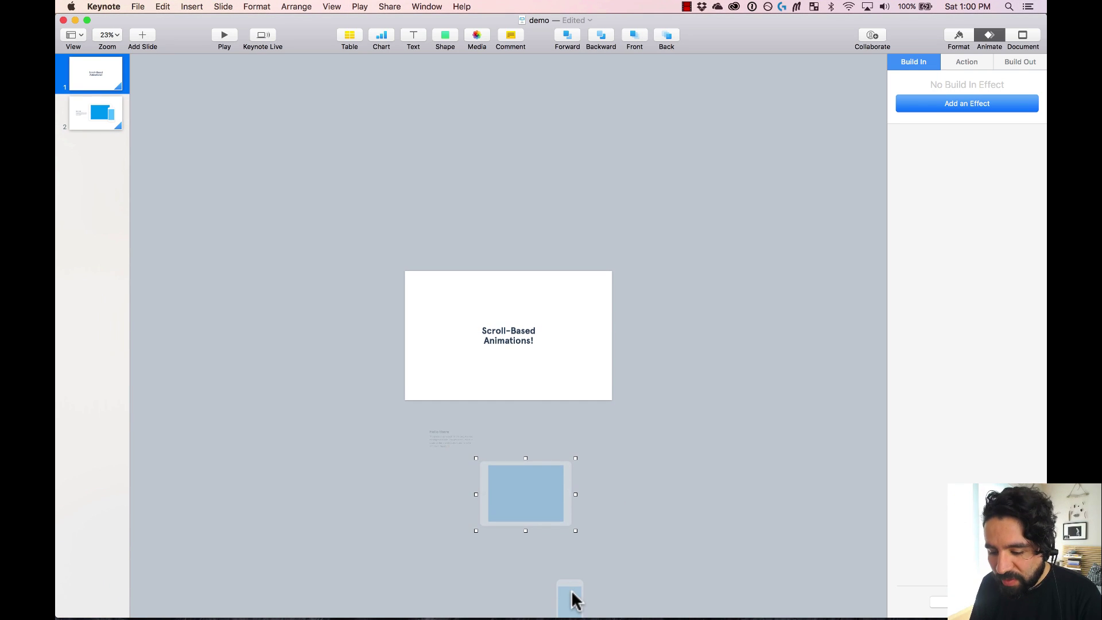
Step: Move the phone slightly farther down below slide 1, play the slideshow through to slide 2, and exit
drag(571, 595, 571, 600)
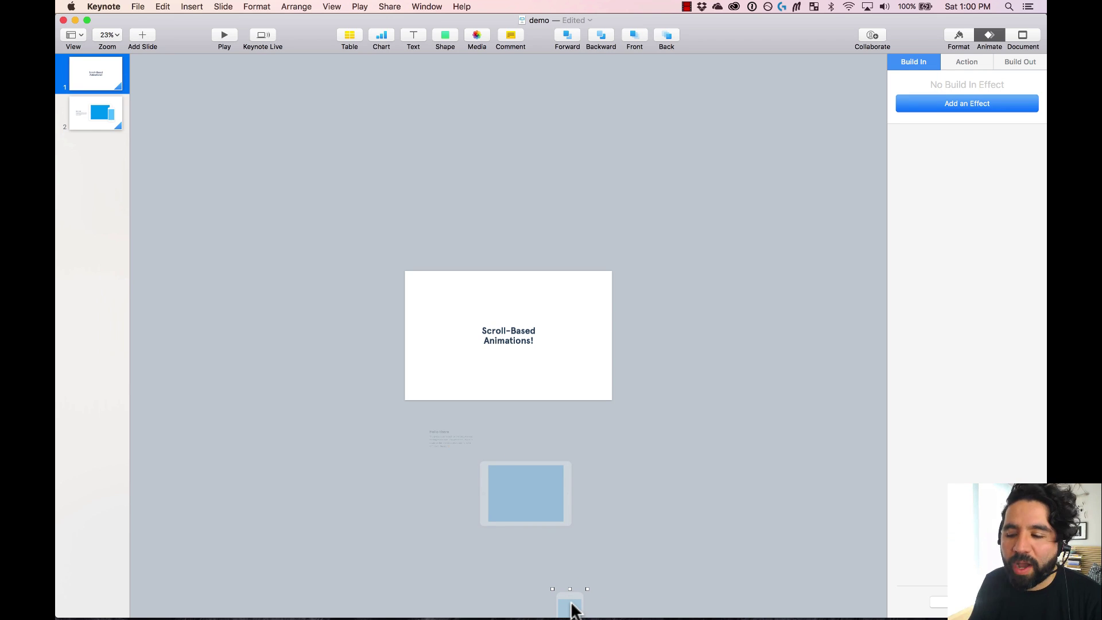
click(228, 33)
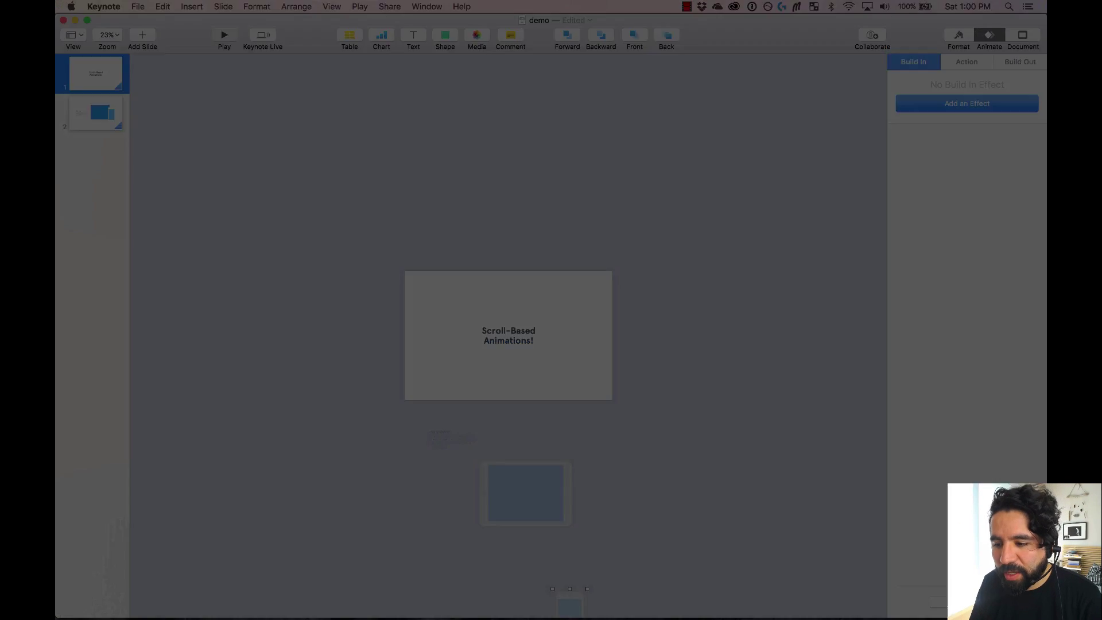
key(Right)
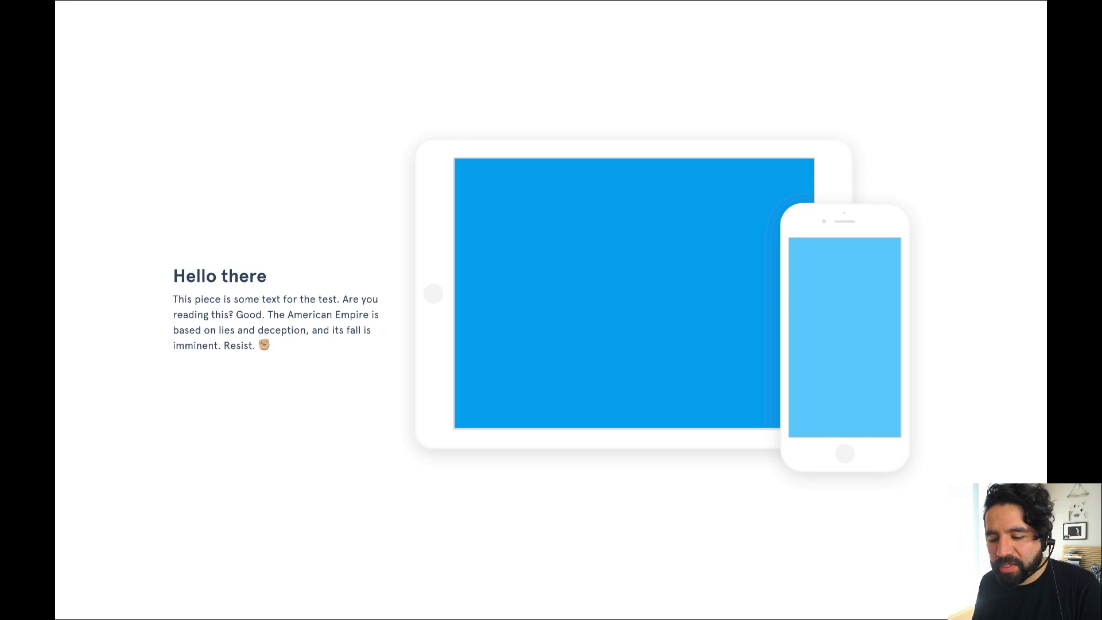
key(Escape)
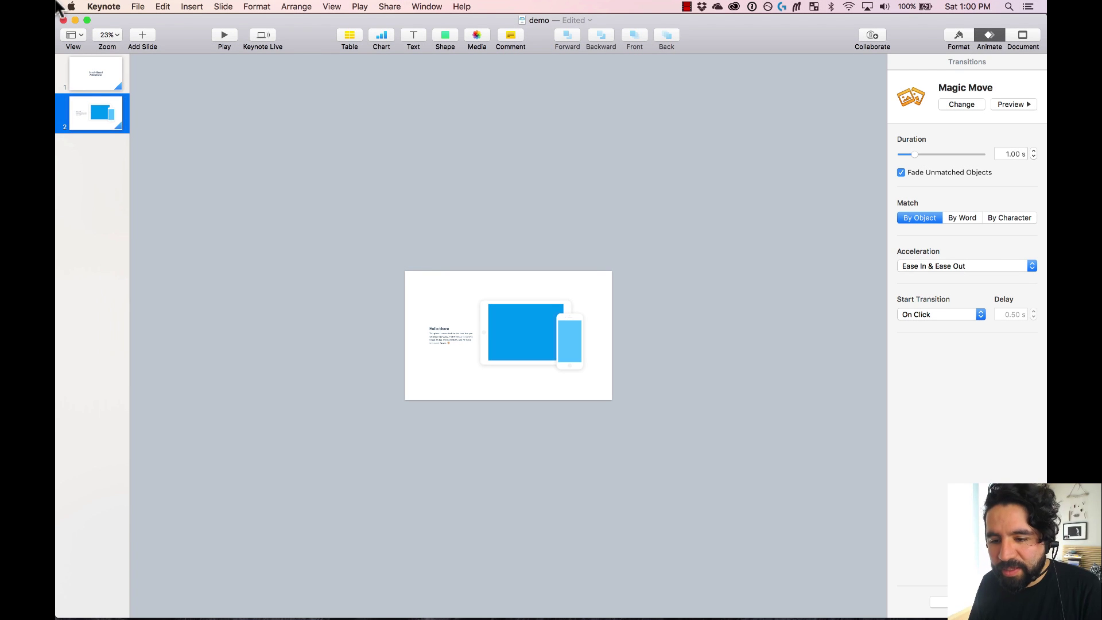
Step: Fit slide 1 to the window, replay the slideshow from there to check the exaggerated parallax movement, and exit
click(96, 79)
click(505, 338)
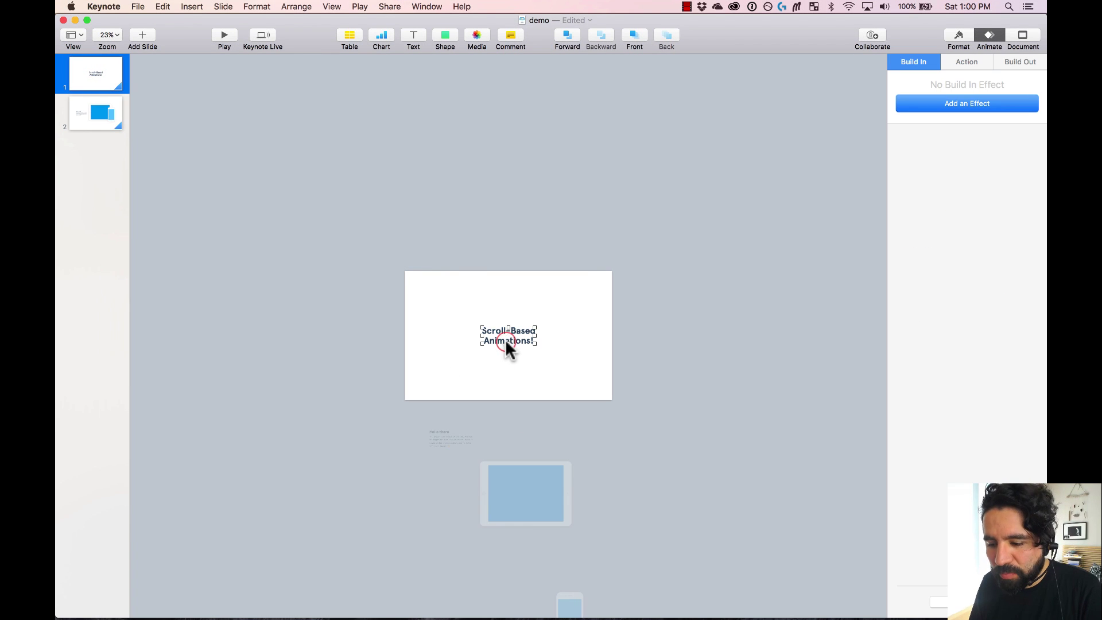
key(super+shift+0)
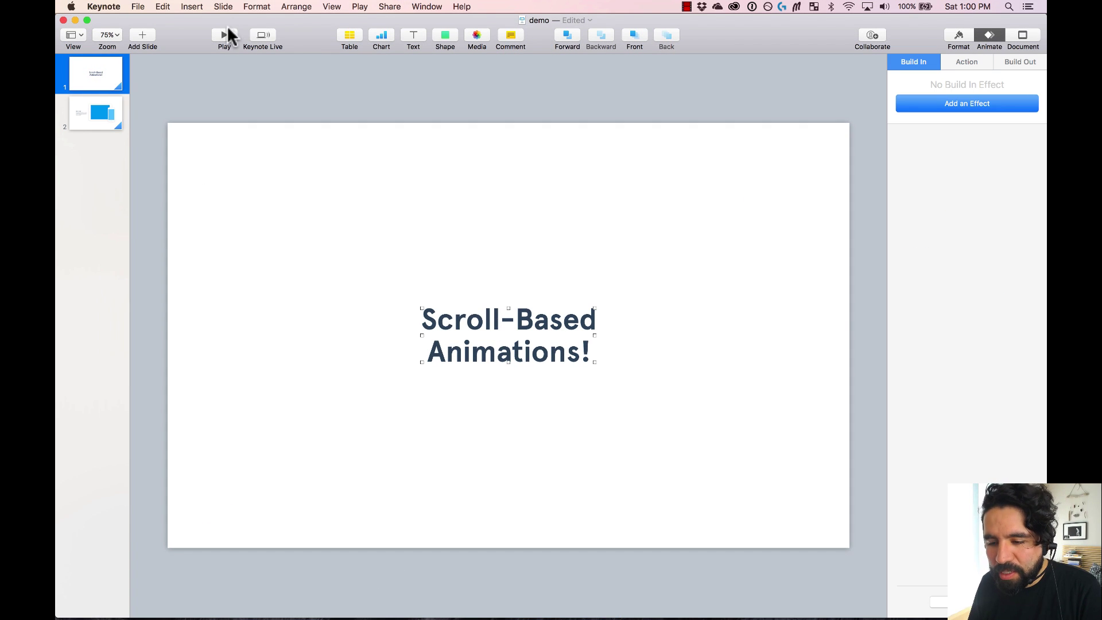
click(225, 36)
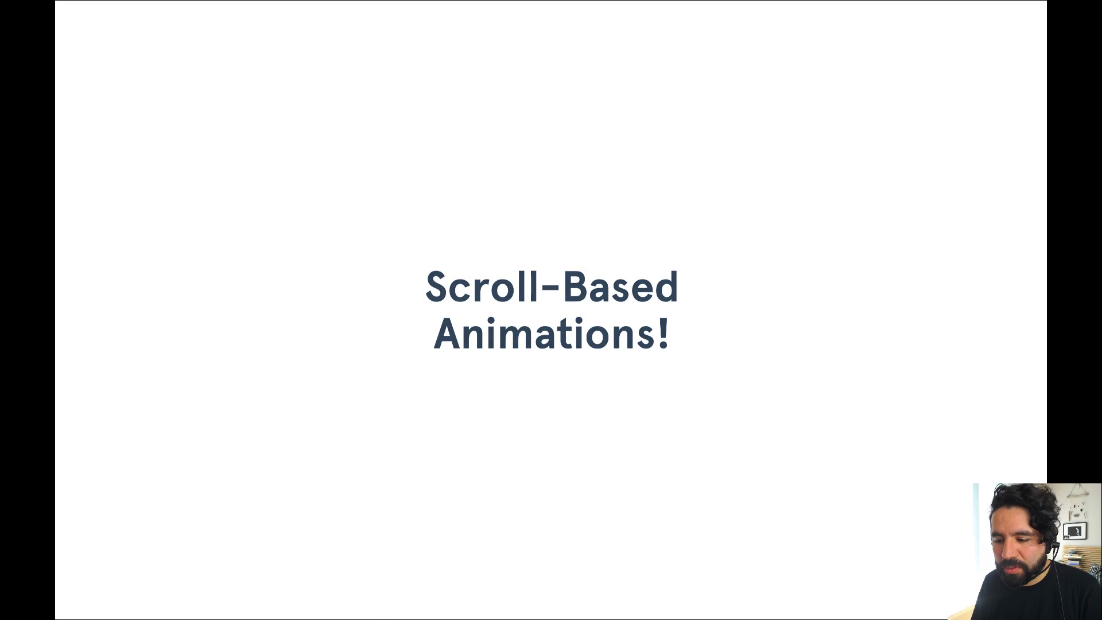
key(Right)
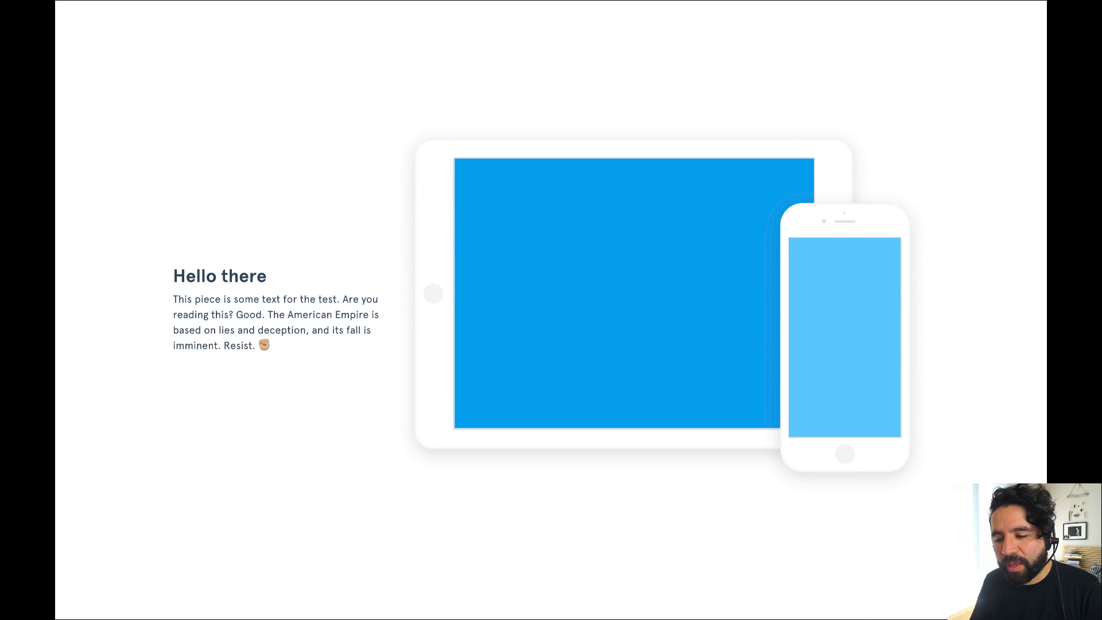
key(Escape)
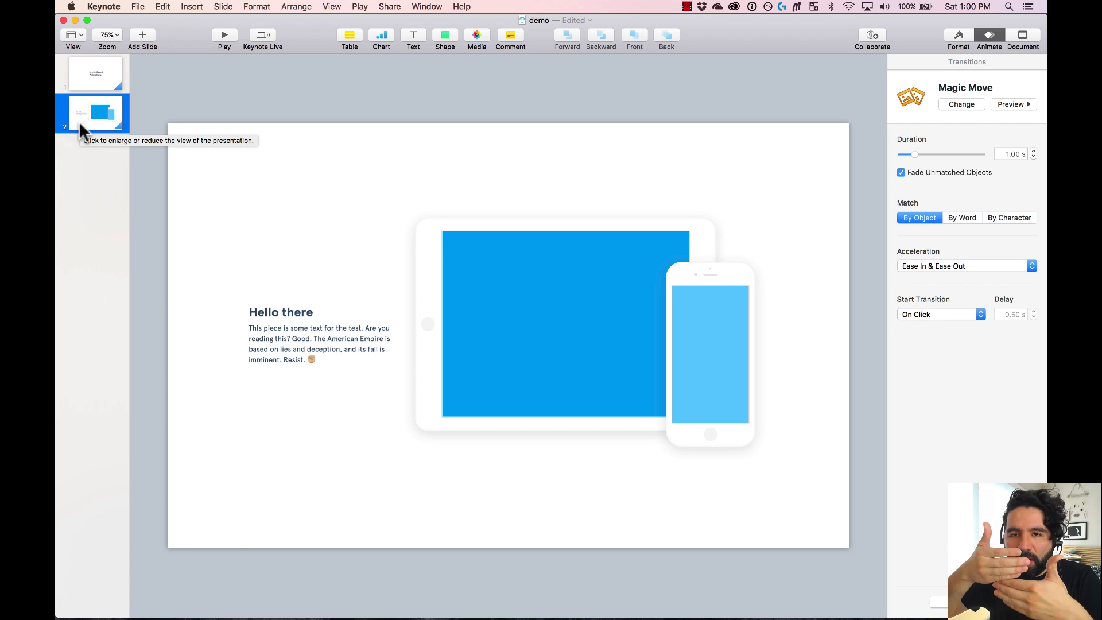
Step: Copy the "Scroll-Based Animations!" title from slide 1 onto slide 2 and move it straight up above the slide's edge
click(89, 78)
click(490, 320)
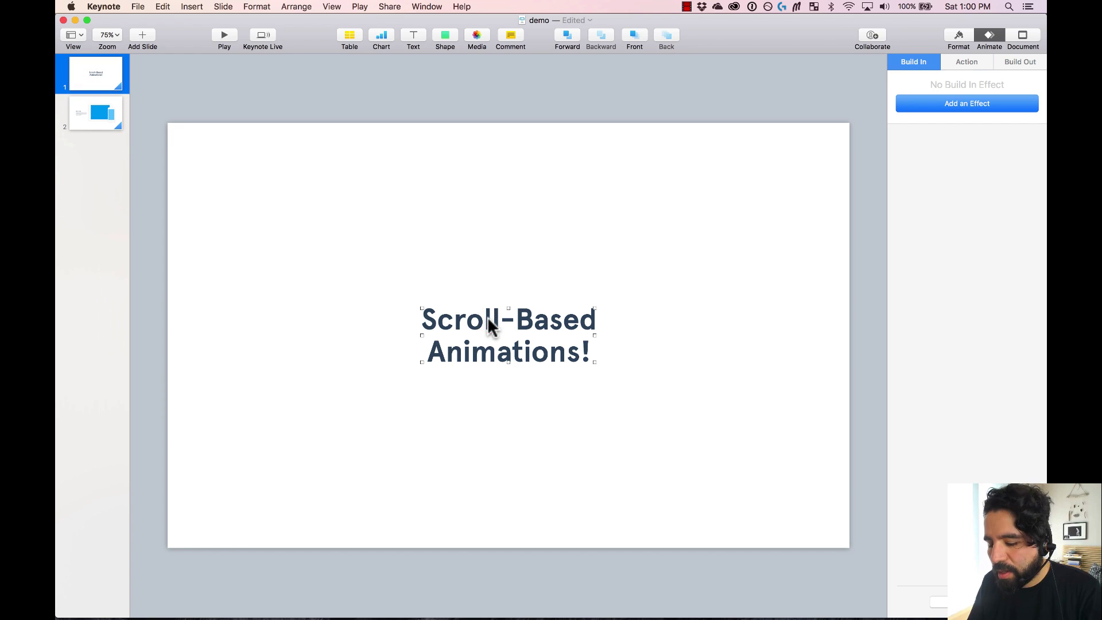
click(104, 122)
key(super+v)
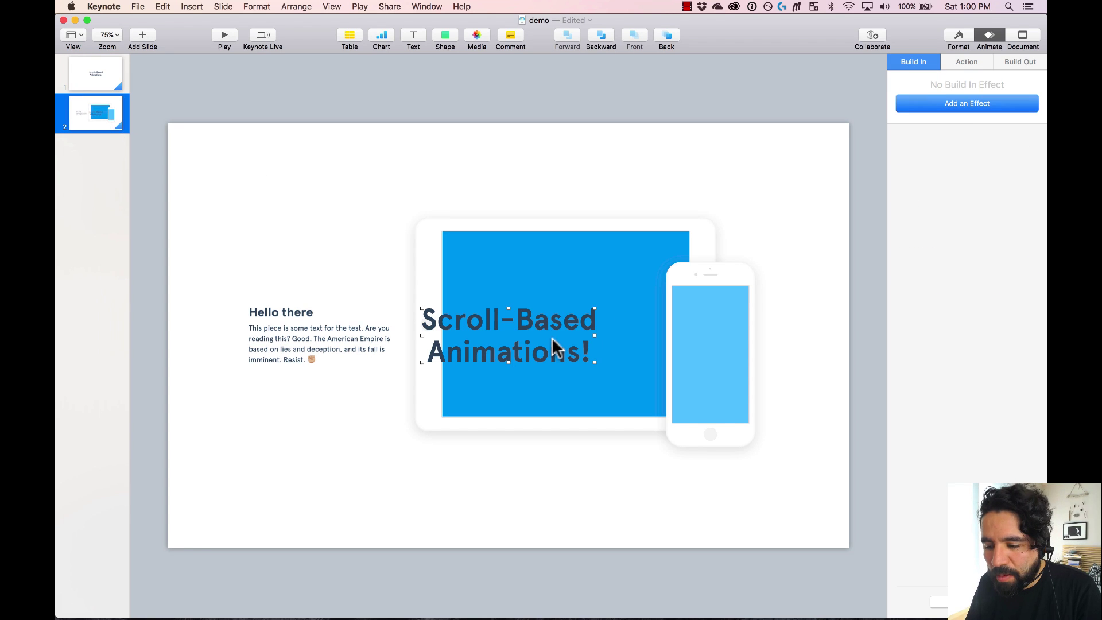
drag(545, 325, 558, 64)
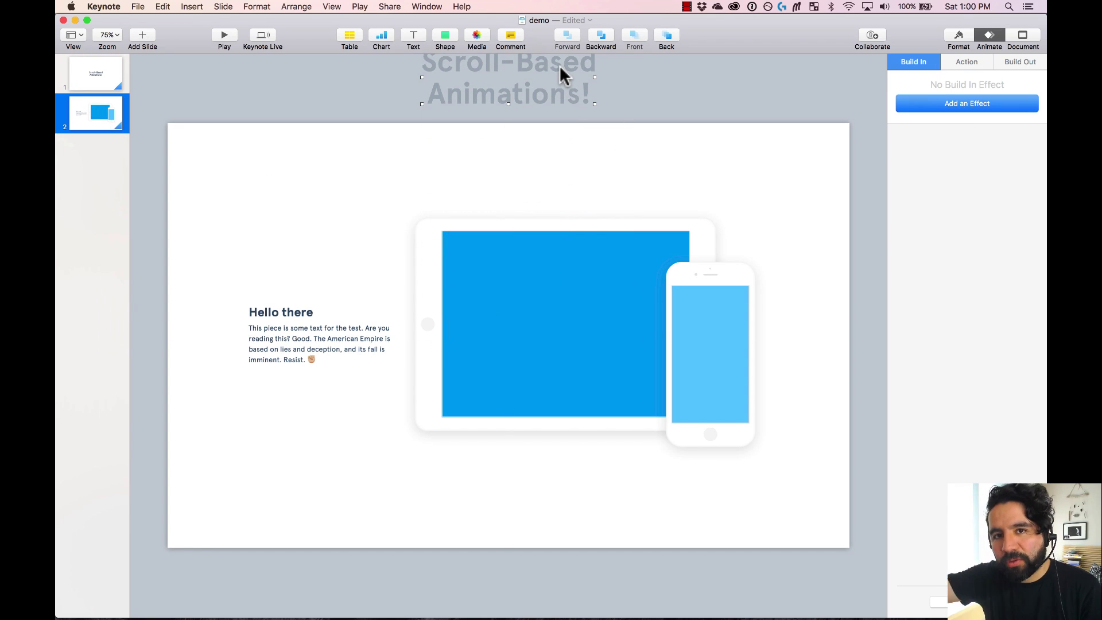
Step: Compare the title's placement on both slides and play the slideshow from slide 1 to check the title's upward movement
click(113, 69)
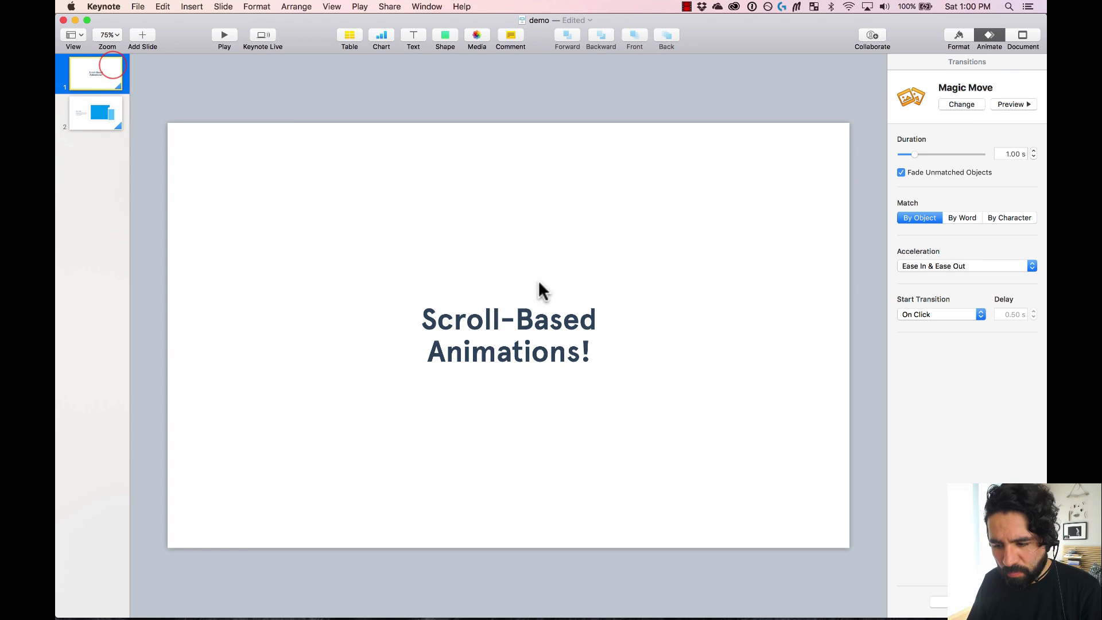
click(105, 115)
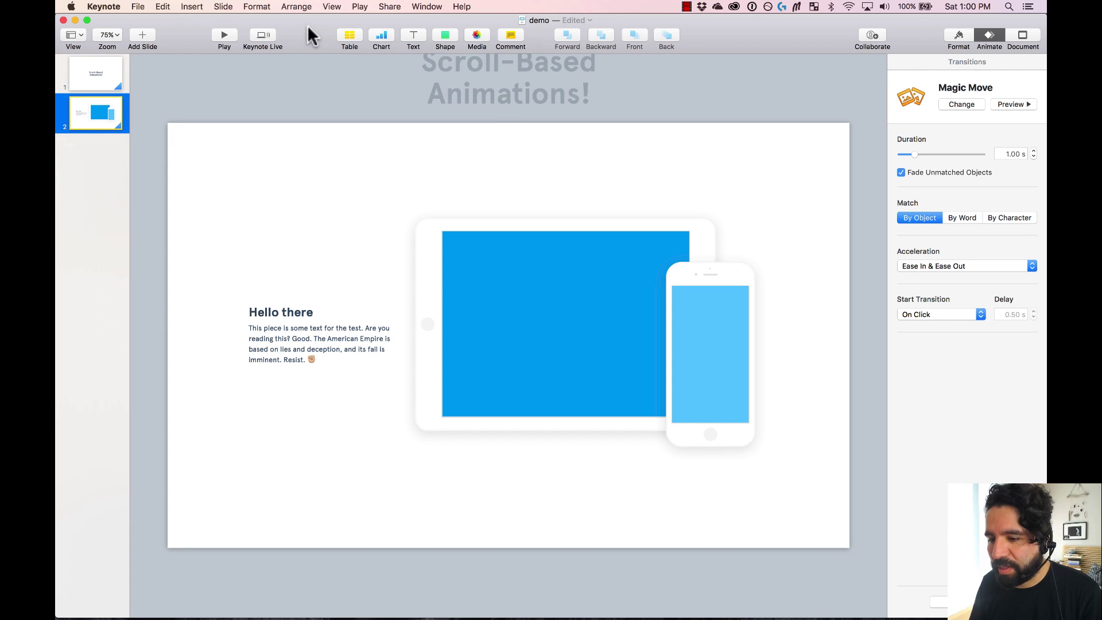
click(224, 35)
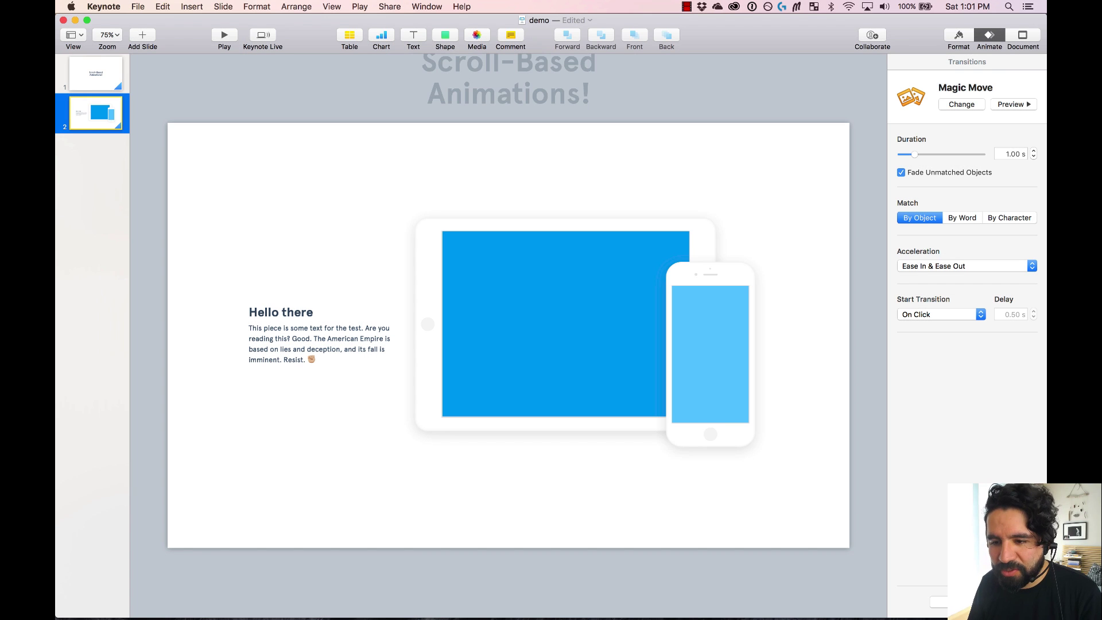
click(229, 34)
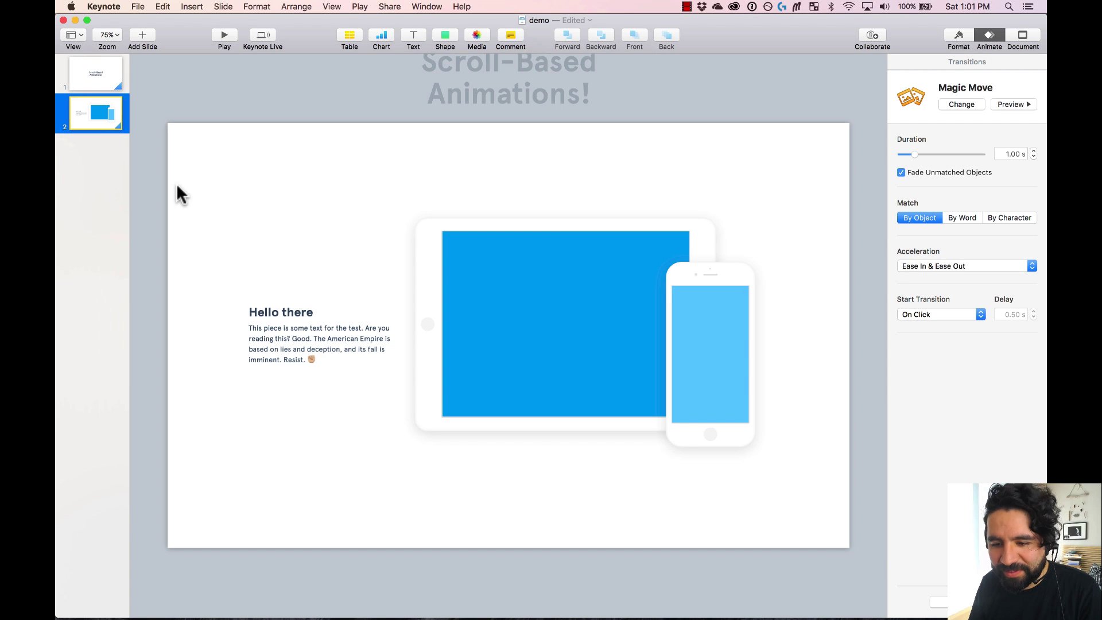
click(104, 80)
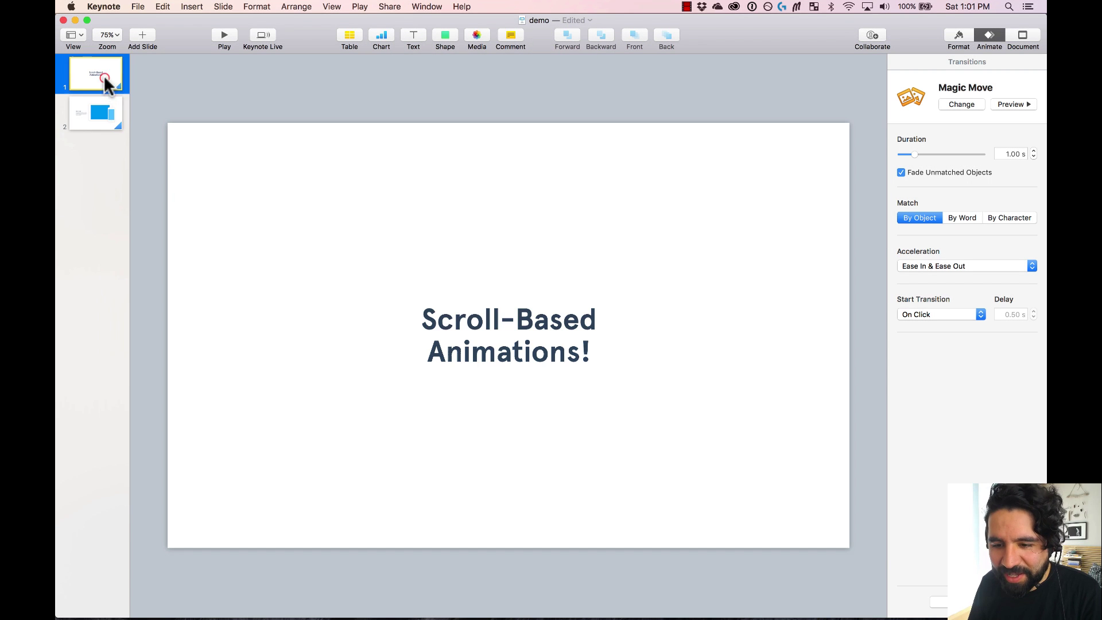
click(224, 35)
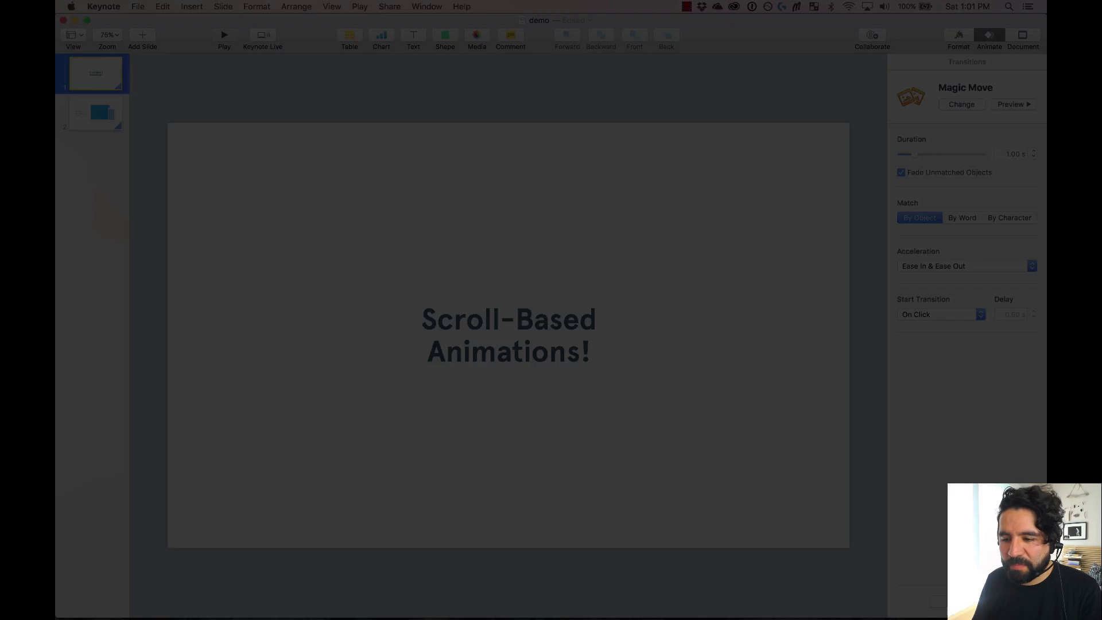
key(Right)
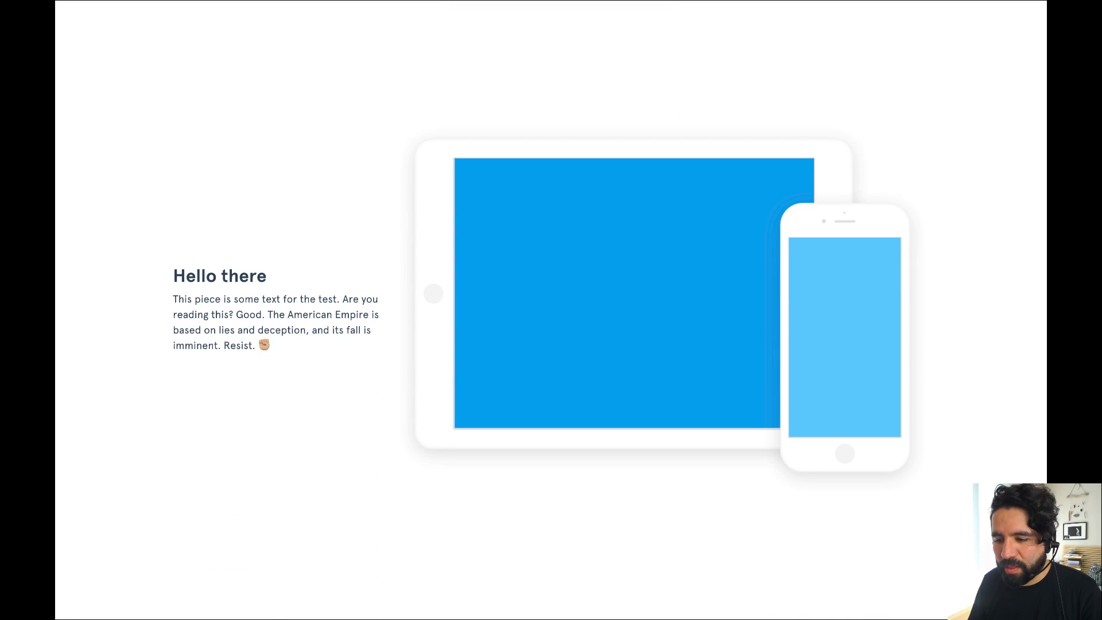
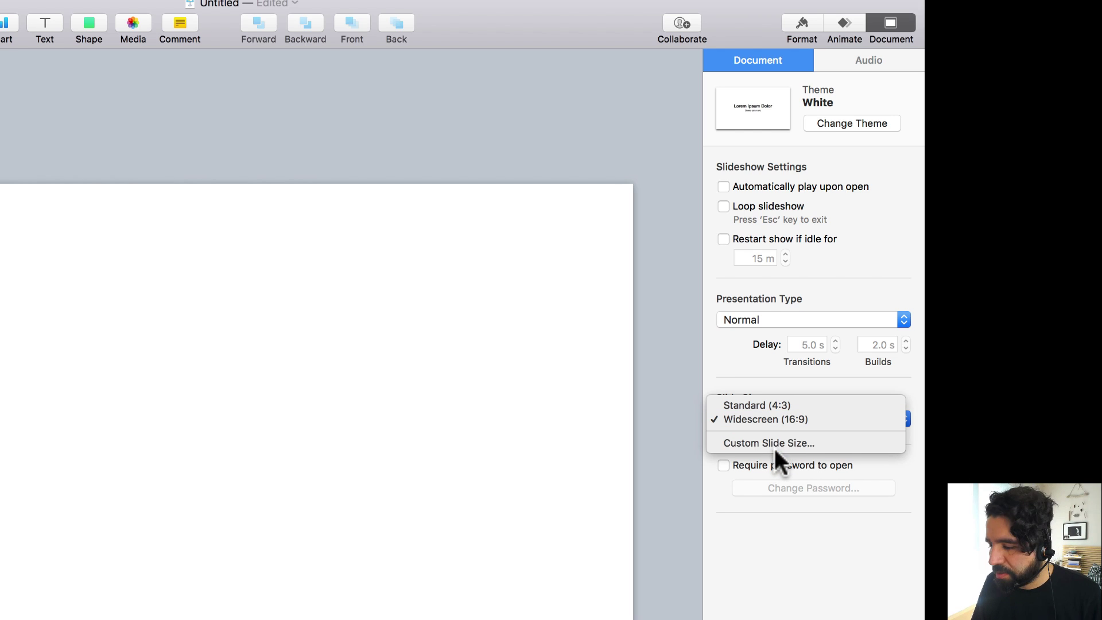
Step: Set a custom slide size of 1640 by 960 pts for the untitled presentation
click(779, 442)
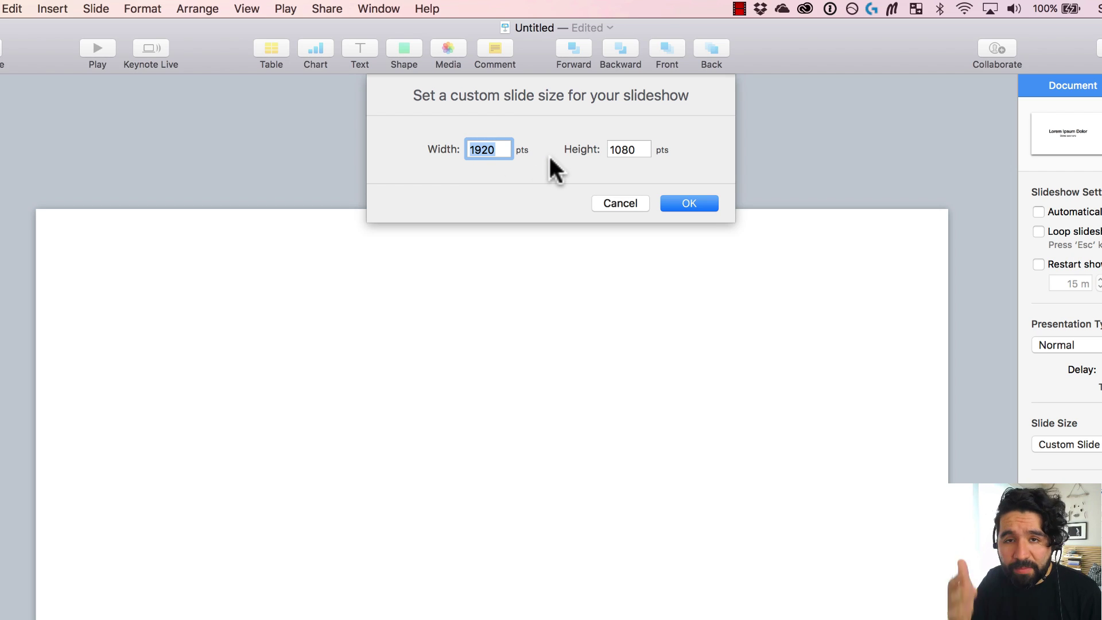
text(1640)
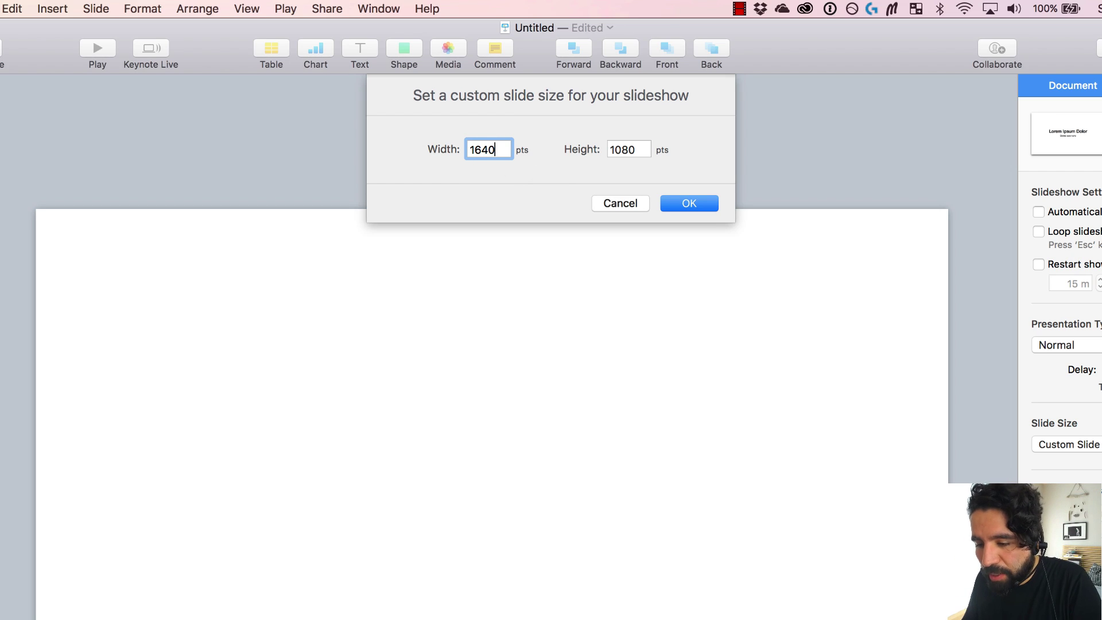
click(627, 149)
double_click(630, 150)
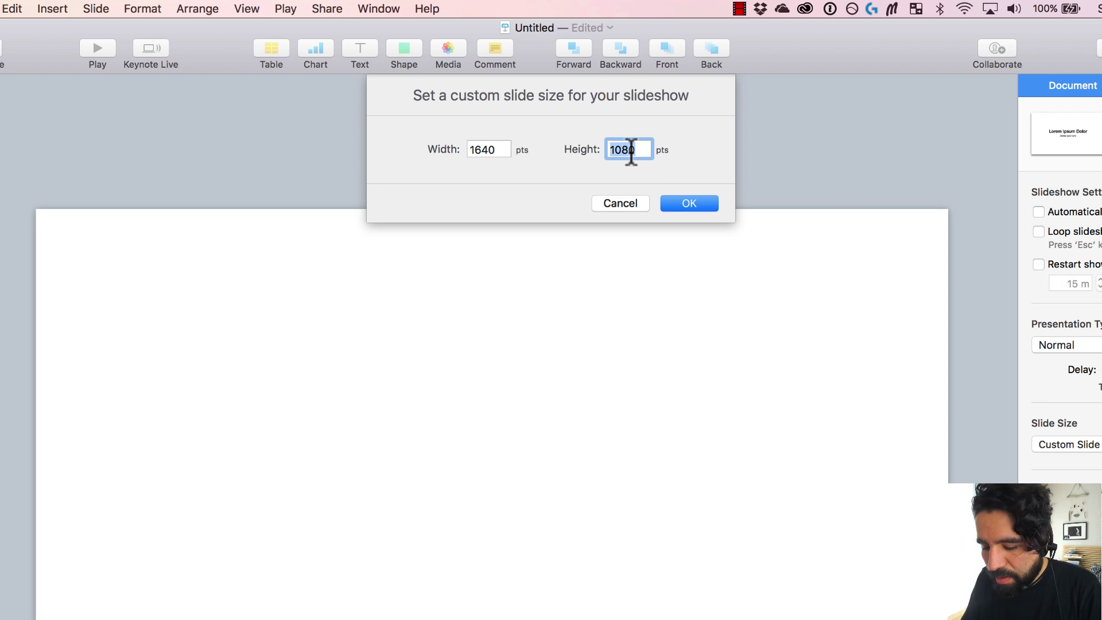
text(960)
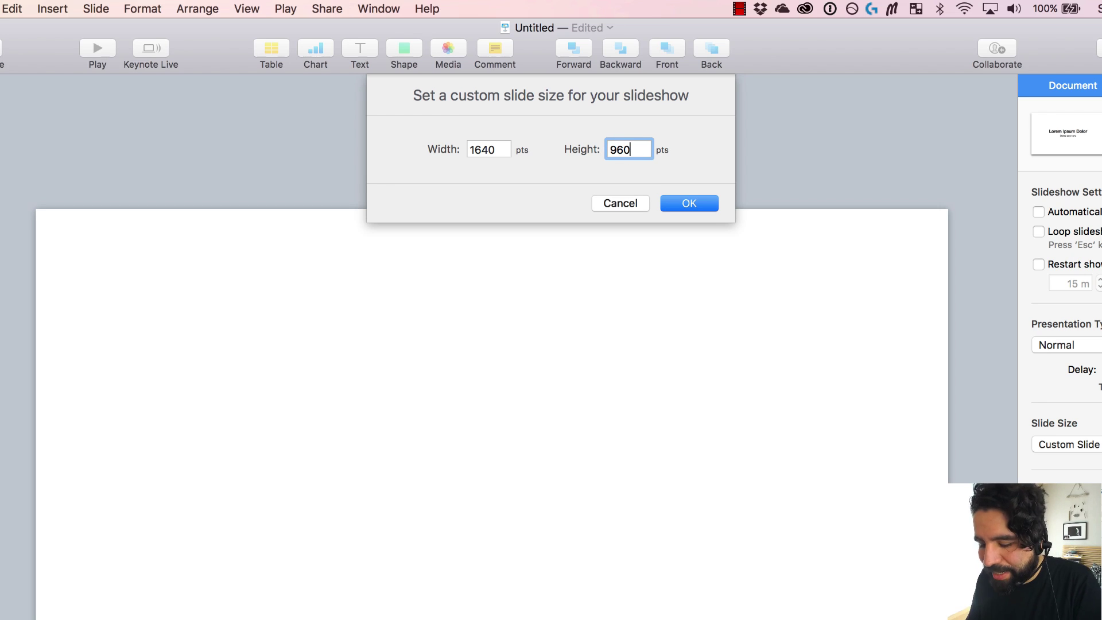
click(698, 203)
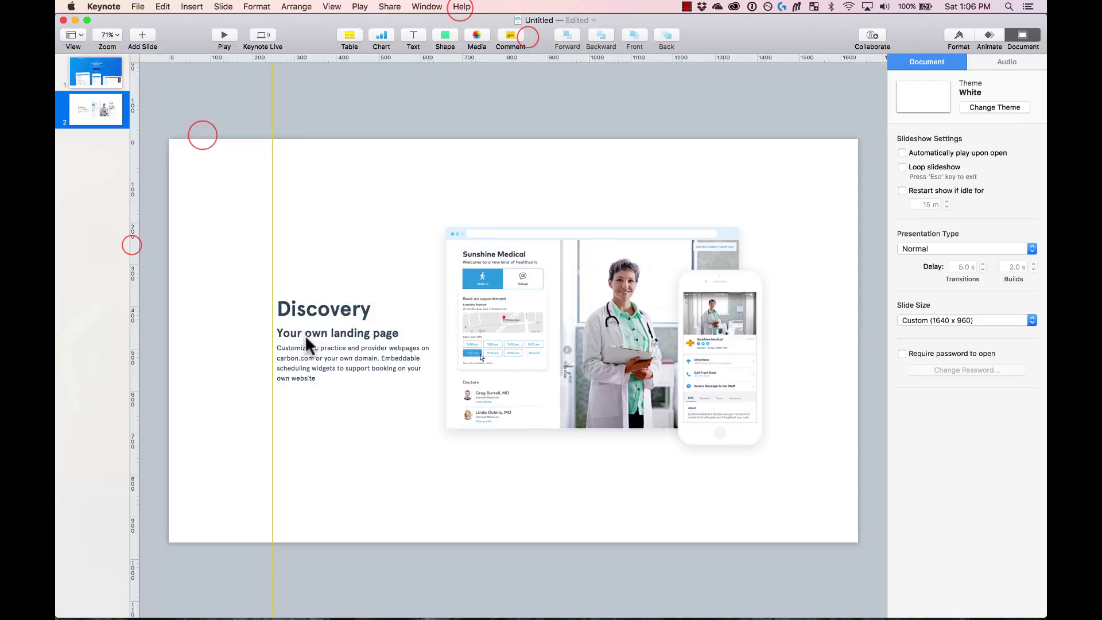
Step: Lay out the landing page sections on separate slides, aligning the Discovery content, patient cards and hand-held phone with guides
drag(253, 115, 270, 103)
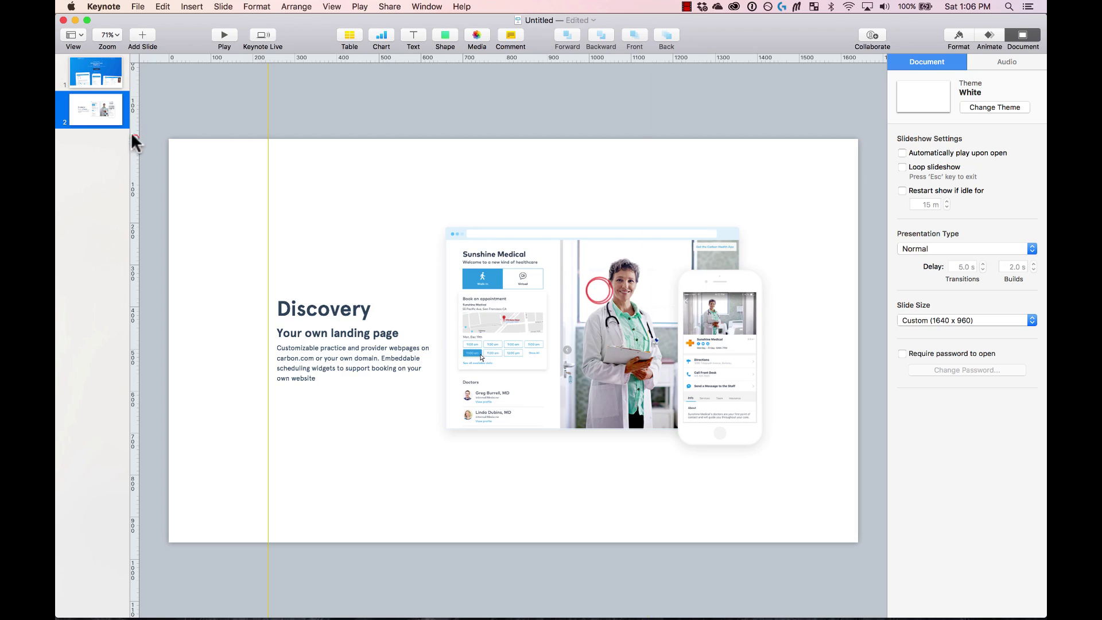
click(682, 263)
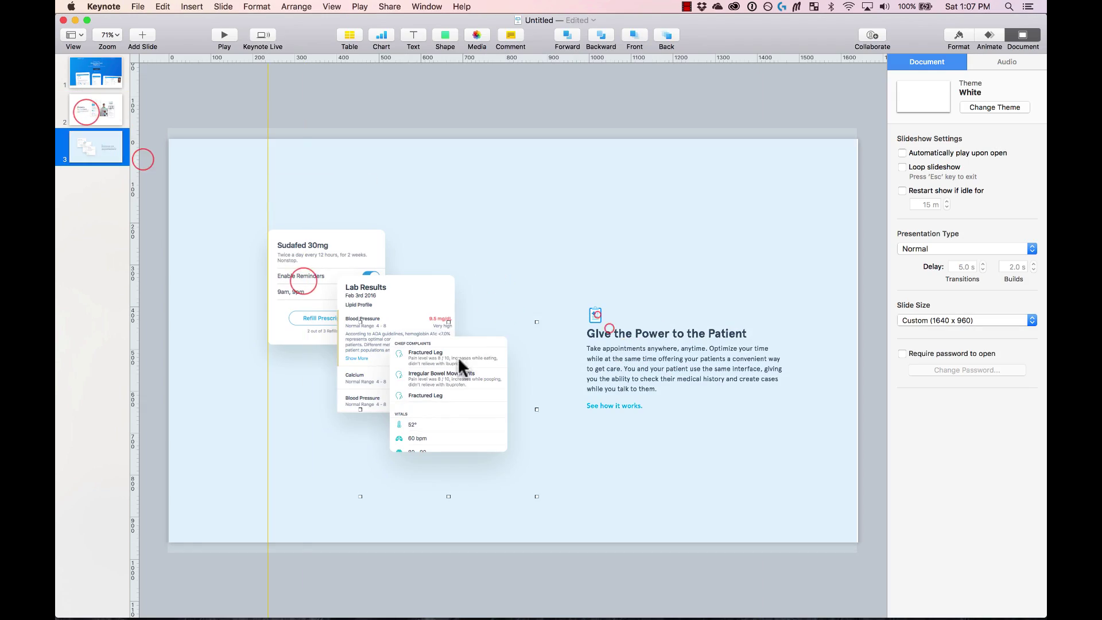
drag(593, 333, 556, 315)
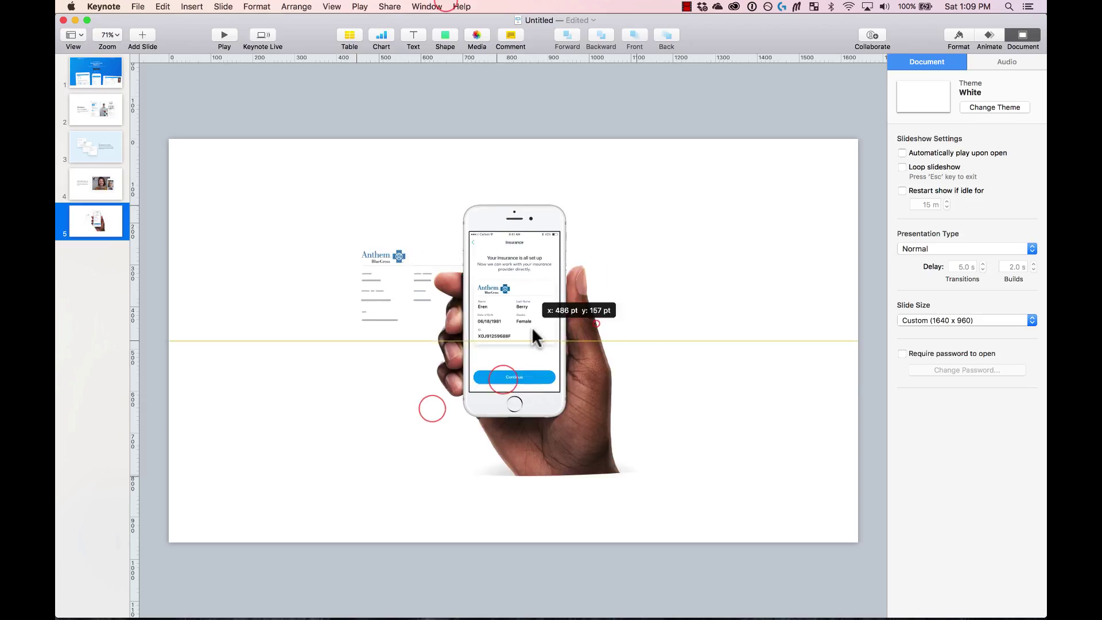
drag(531, 326, 446, 377)
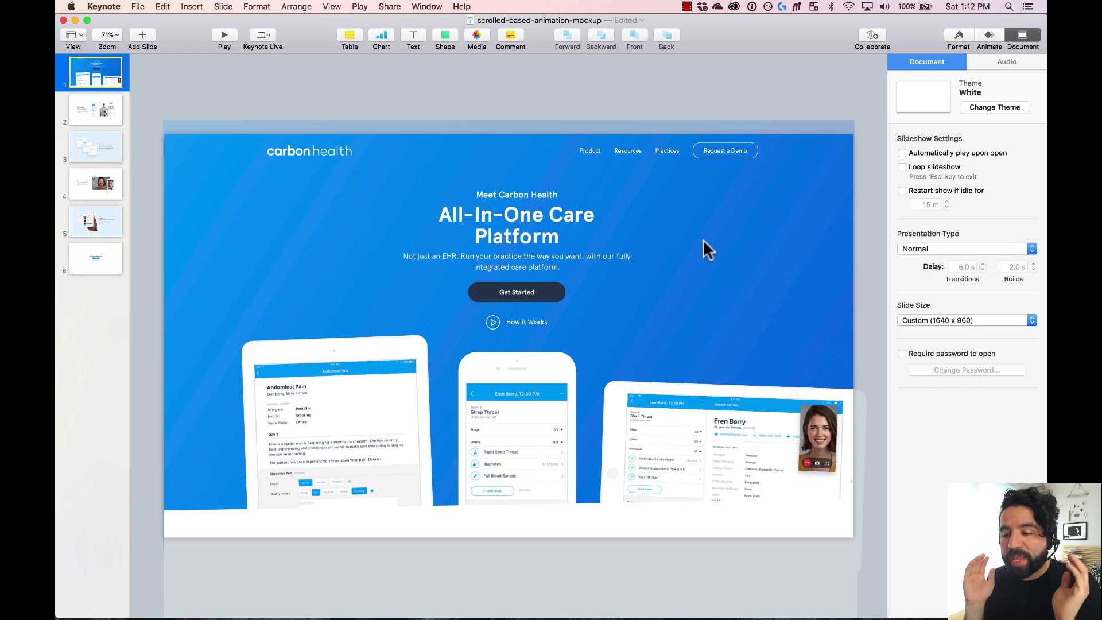
Step: Look over the Discovery section on slide 2 and the patient cards on slide 3 of the mockup
click(98, 98)
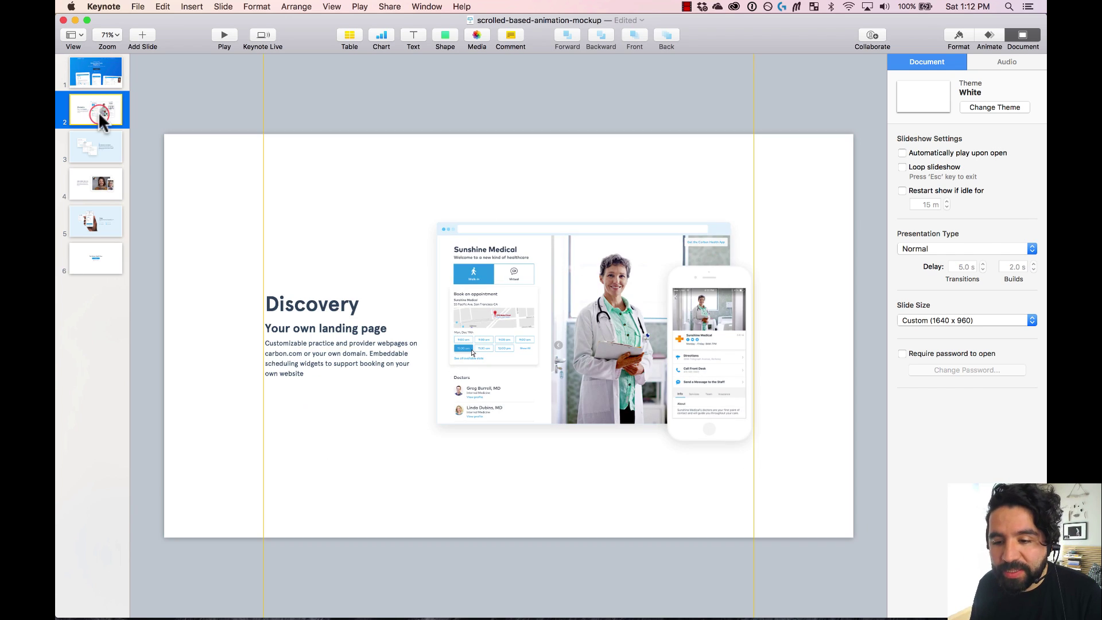
click(105, 137)
click(111, 105)
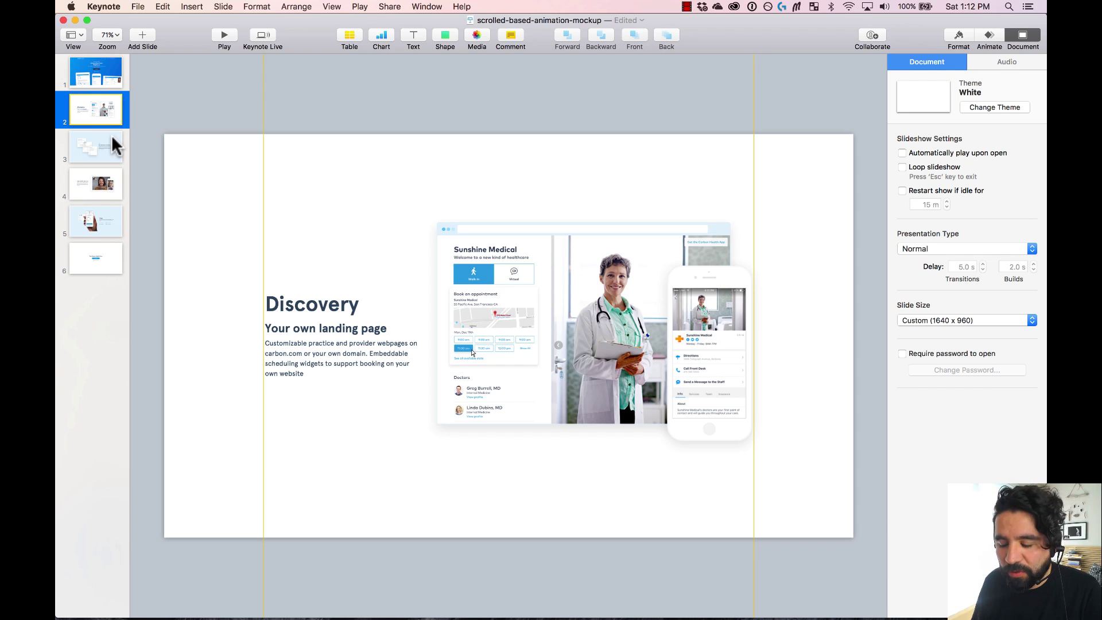
Step: Switch to Sketch and examine the Carbon Health Landing Page design from its hero section at the top of the artboard
key(super+Tab)
key(super+Tab)
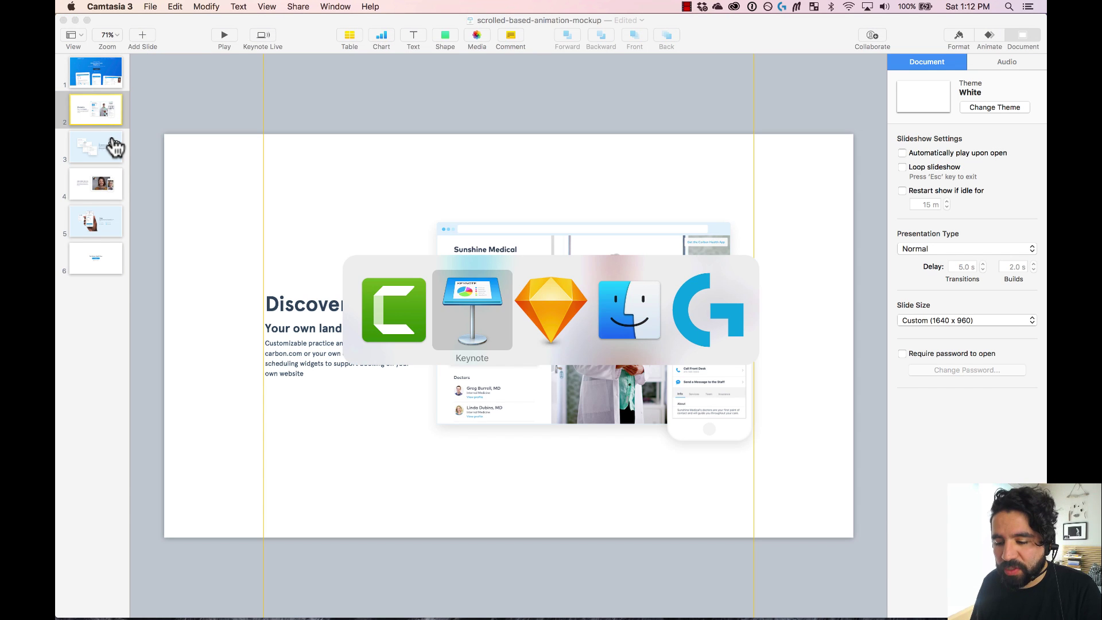
key(super+Tab)
key(super+Tab)
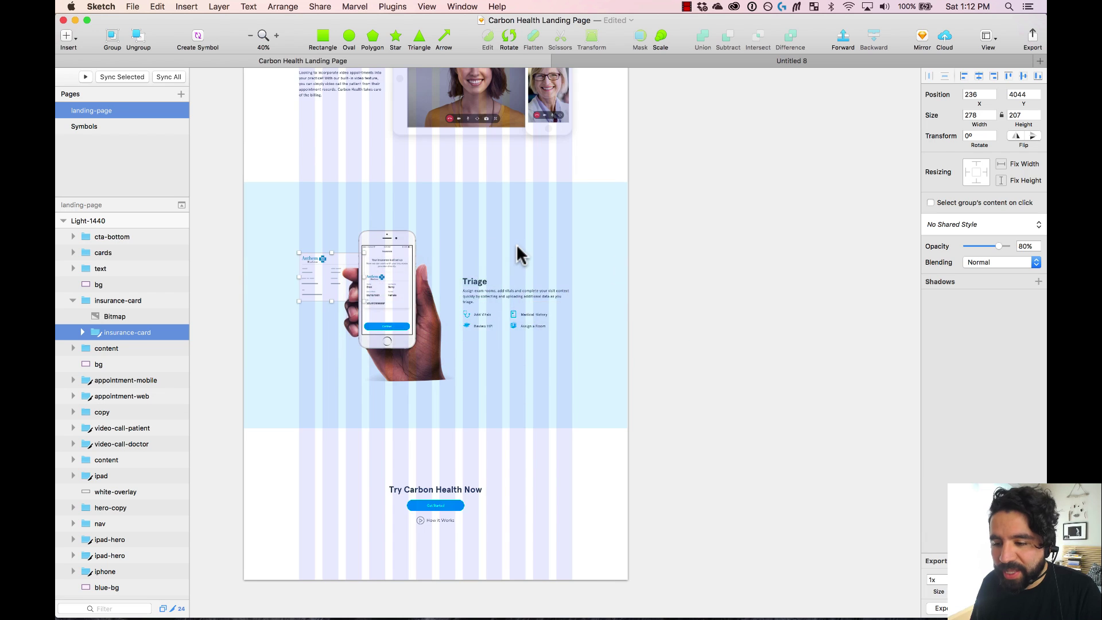
scroll(515, 243, up, 20)
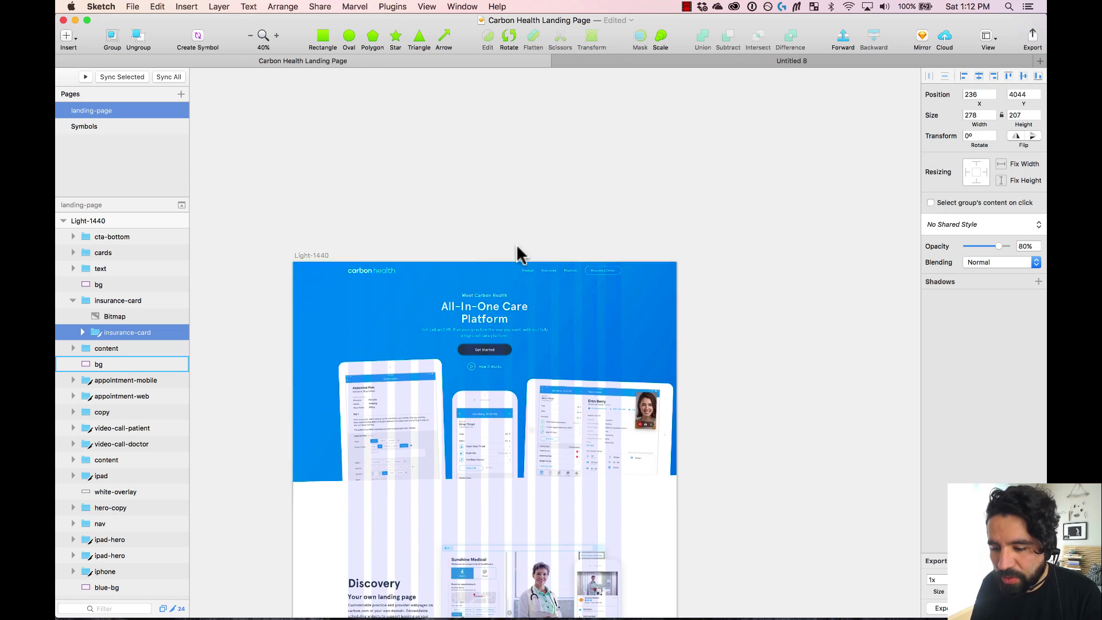
scroll(515, 243, up, 5)
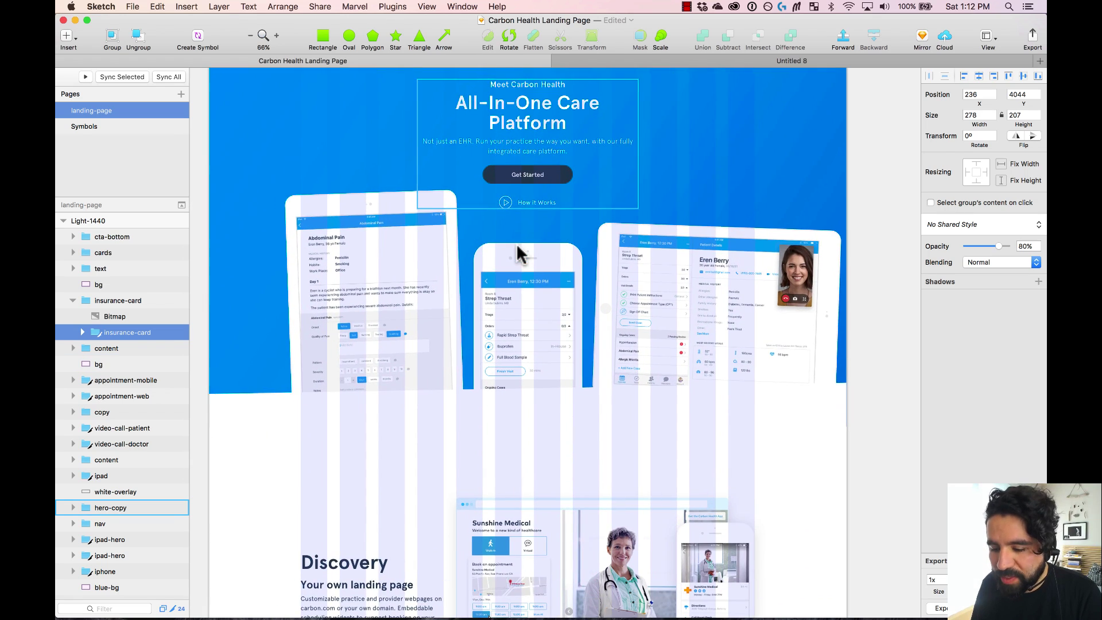
Step: Examine the Discovery, patient cards and video call sections further down the landing page design
scroll(516, 243, down, 10)
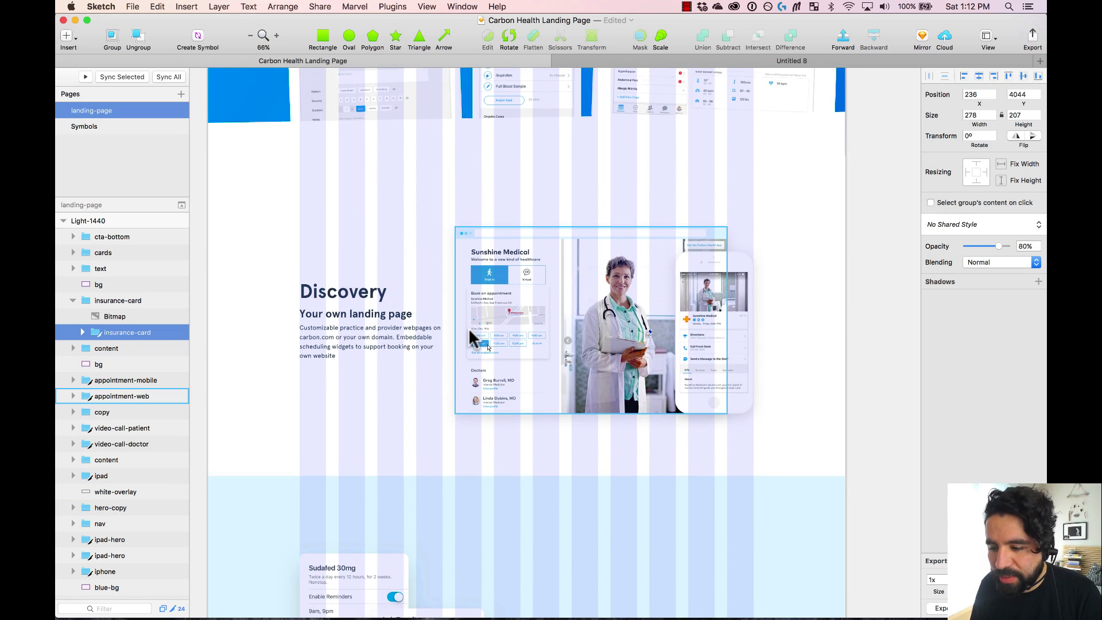
scroll(469, 331, up, 1)
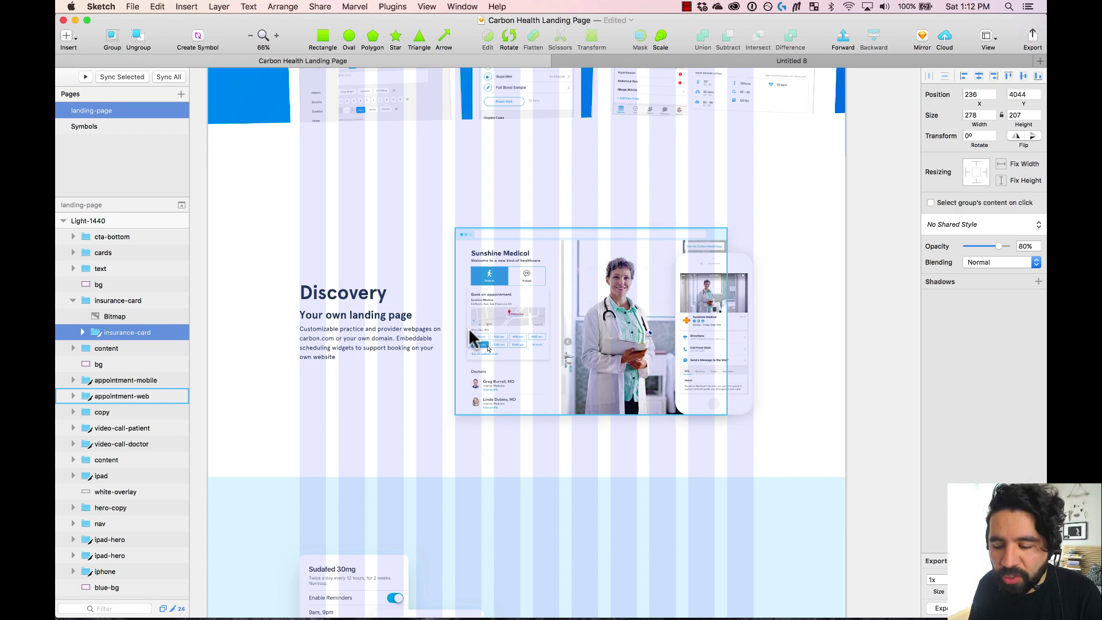
scroll(468, 329, down, 5)
scroll(468, 328, up, 2)
scroll(469, 328, down, 7)
scroll(469, 328, down, 10)
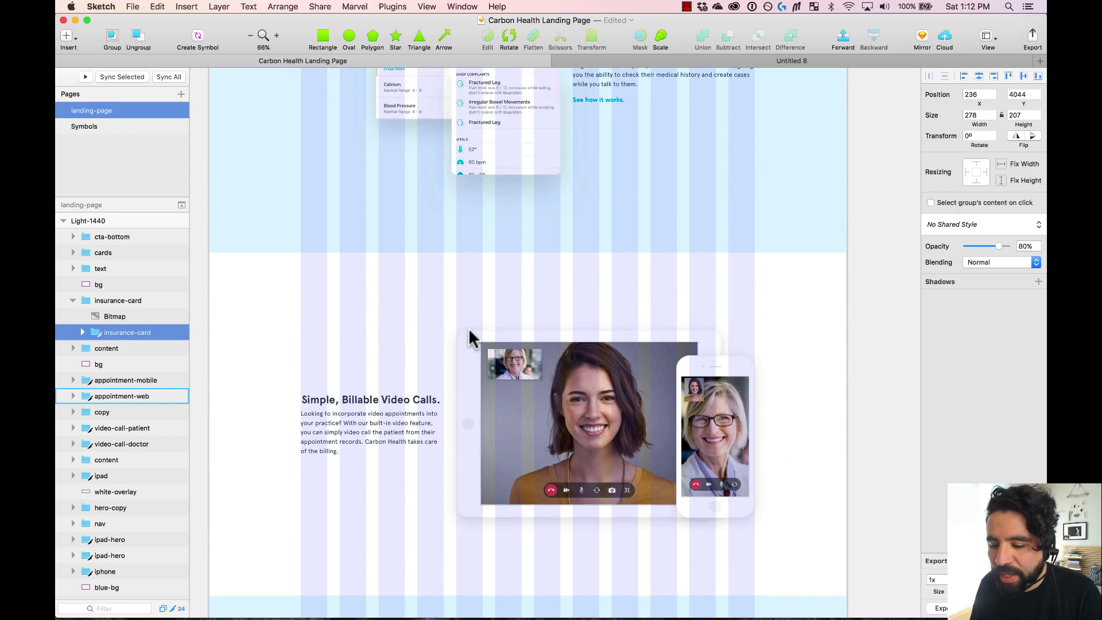
Step: Switch to Keynote and review the landing page sections laid out across the slides of the mockup
key(super+Tab)
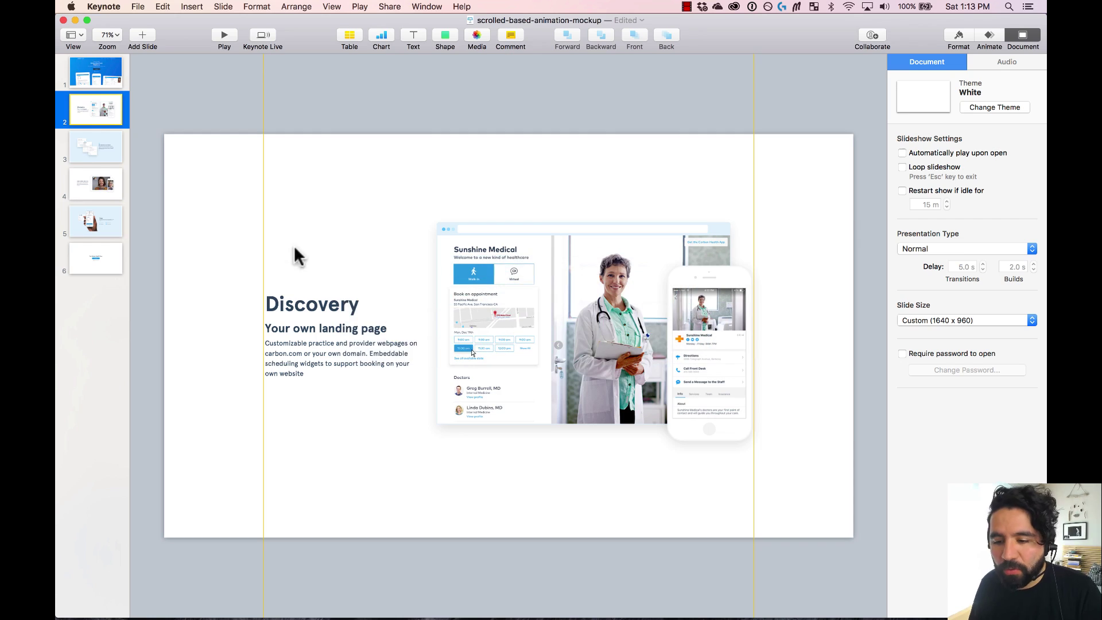
click(95, 148)
click(99, 195)
click(105, 229)
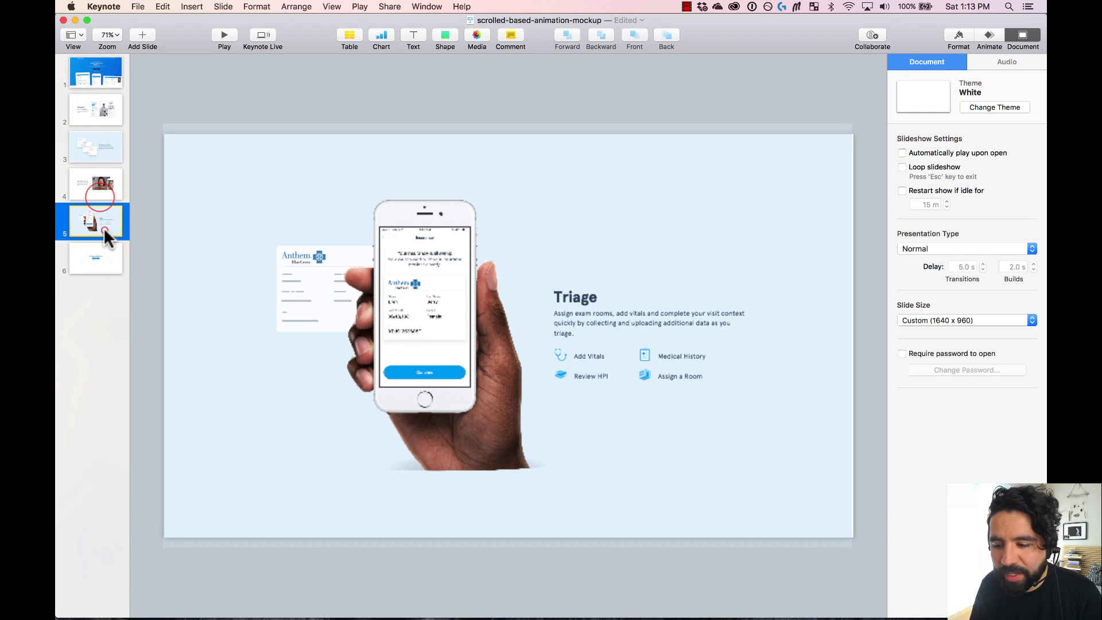
click(103, 260)
click(106, 75)
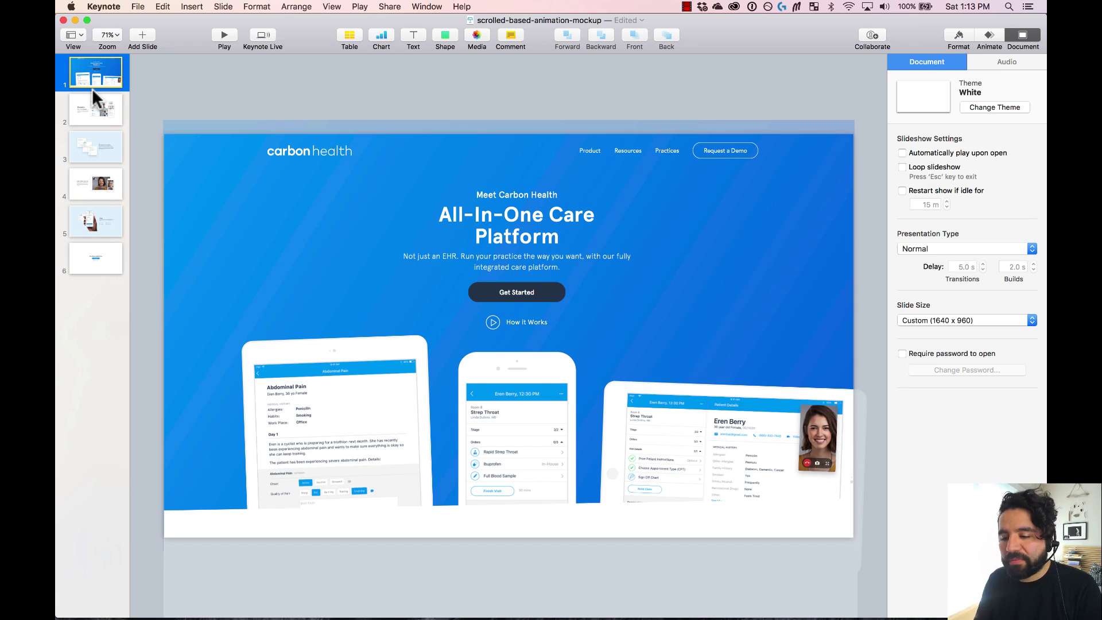
click(99, 106)
Step: Apply the Magic Move transition to all six slides at once
click(104, 65)
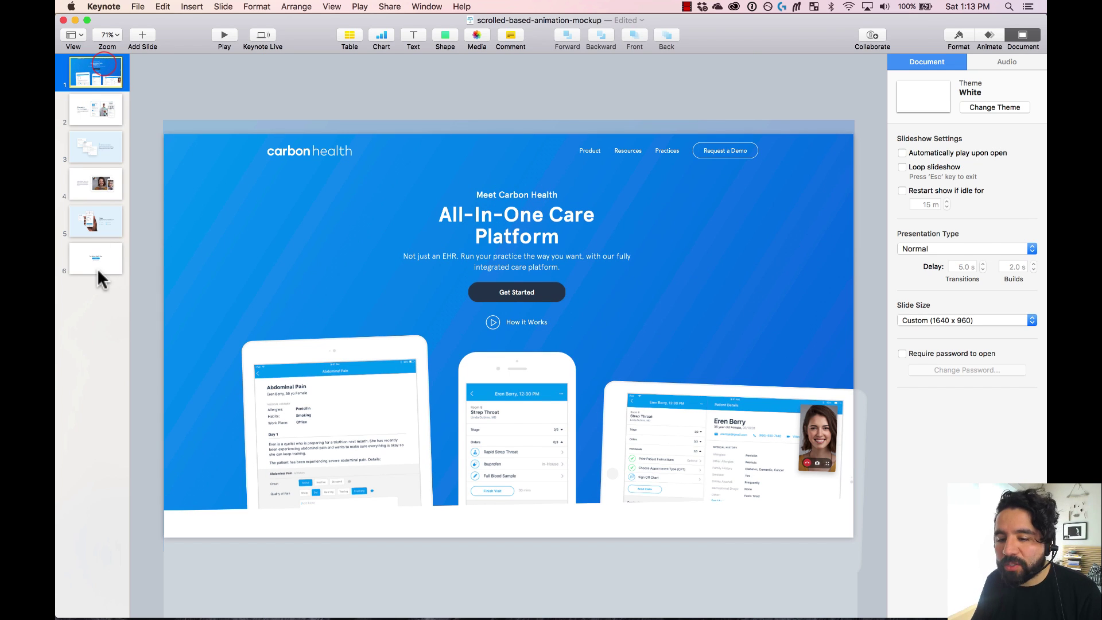
shift+click(98, 254)
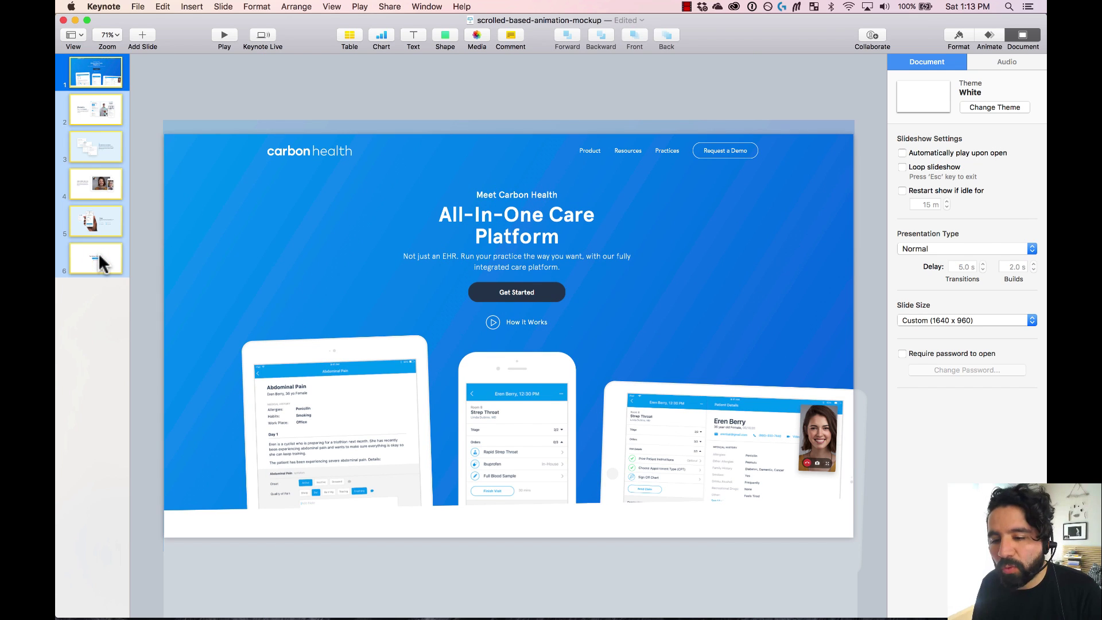
click(94, 326)
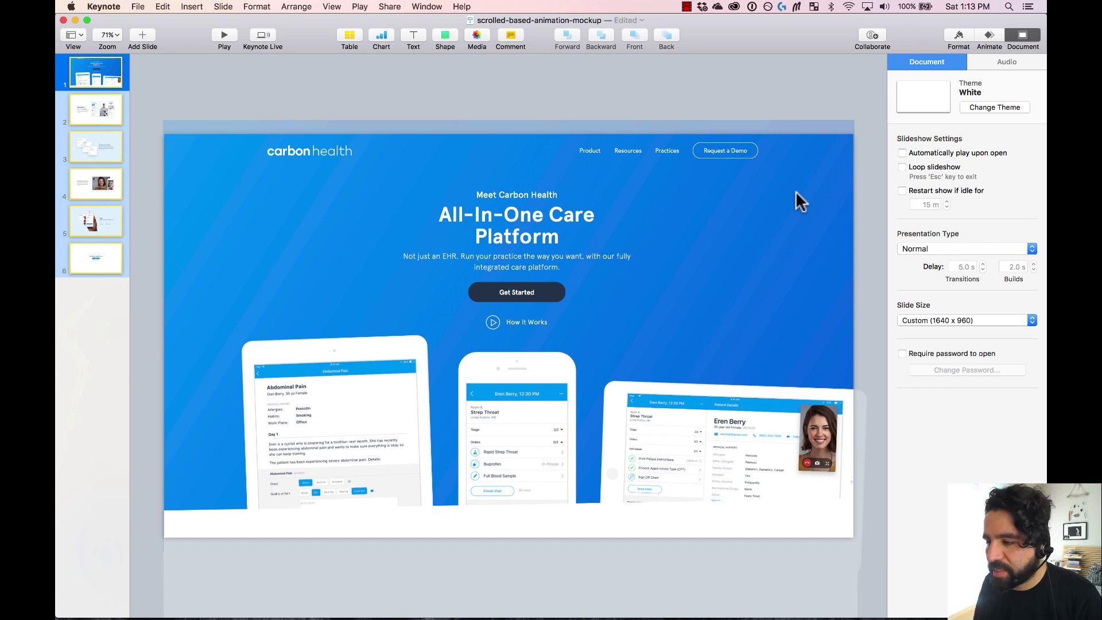
click(985, 39)
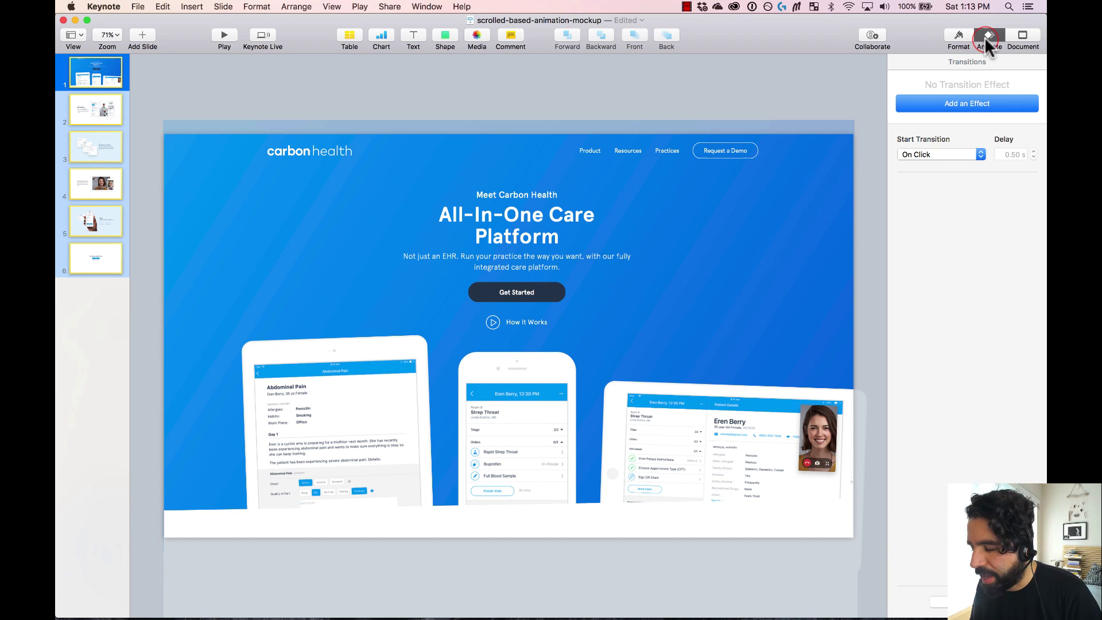
click(966, 102)
click(931, 165)
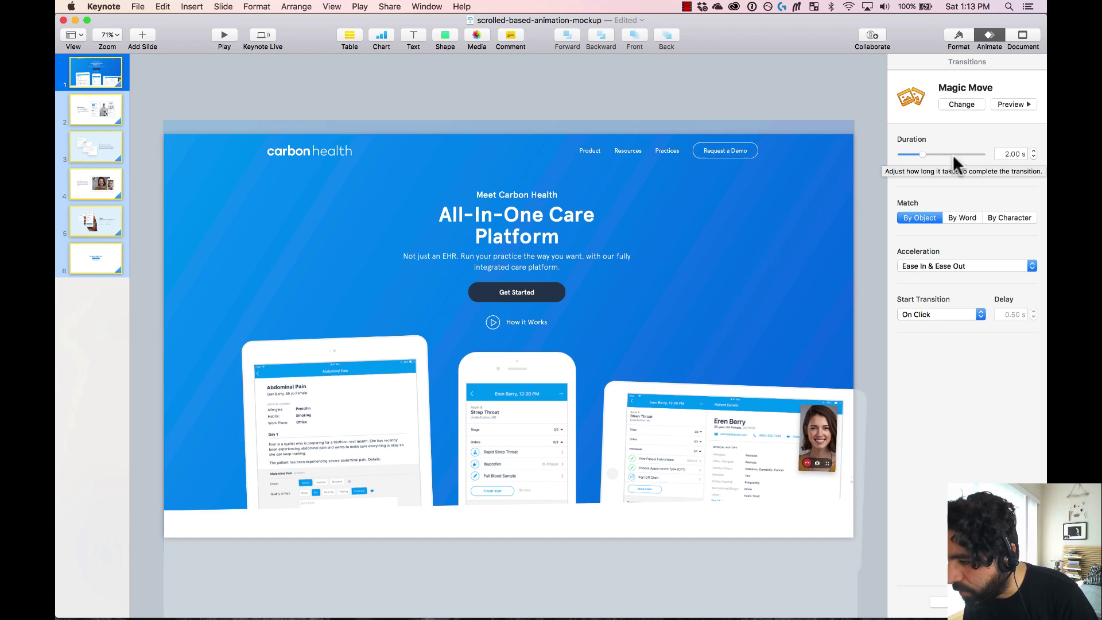
Step: Set the Magic Move duration to 1.25 s on all slides, with Ease In & Ease Out acceleration and an On Click start
click(1013, 154)
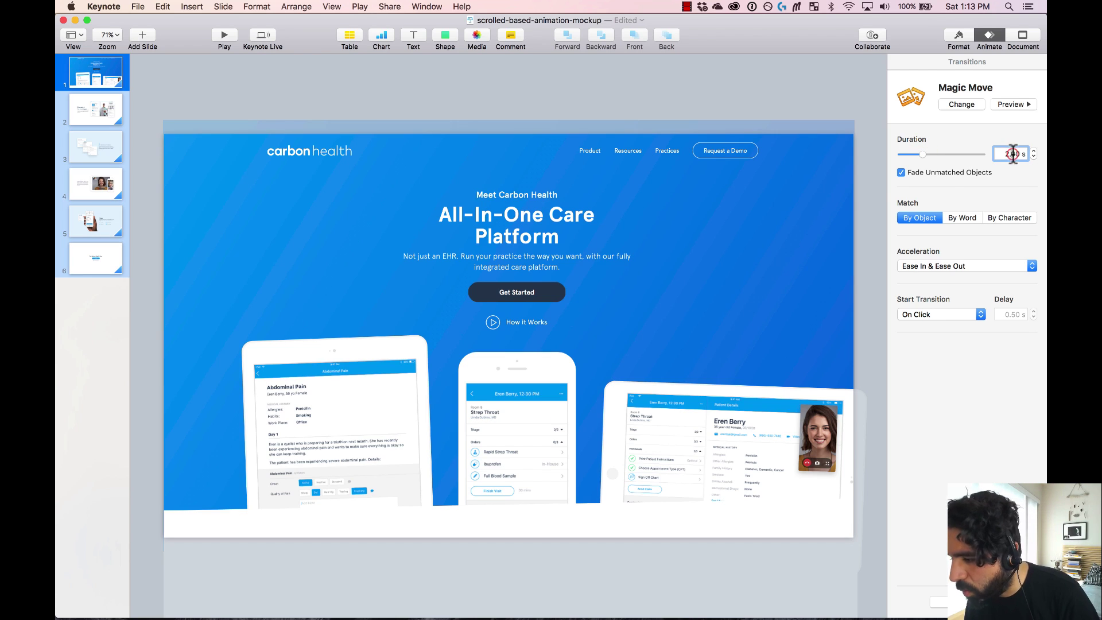
double_click(1013, 153)
text(1.2)
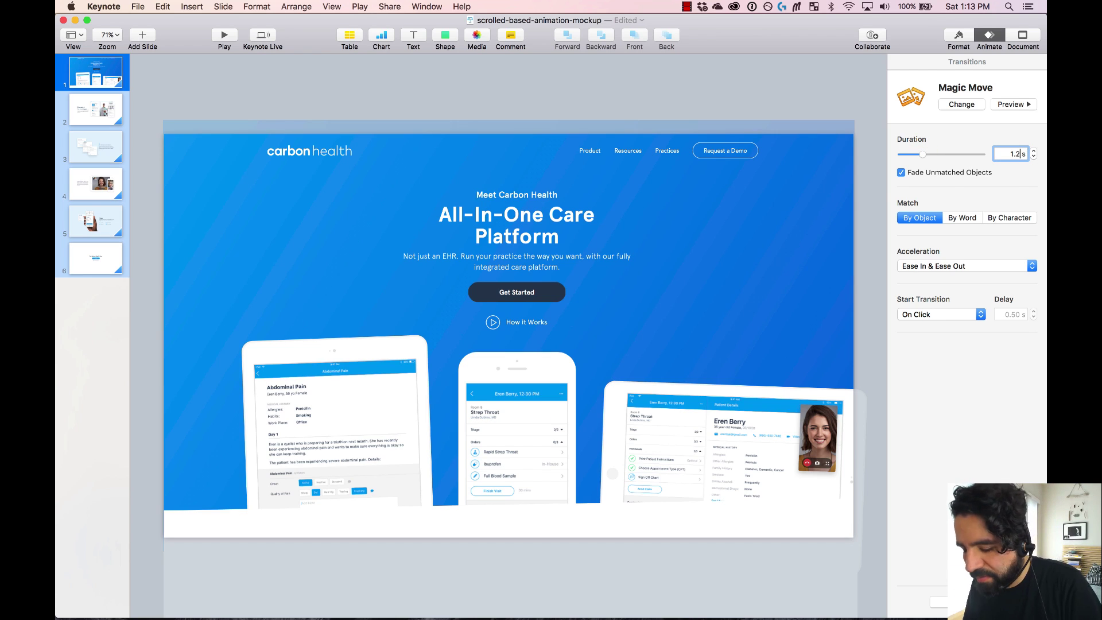
text(5)
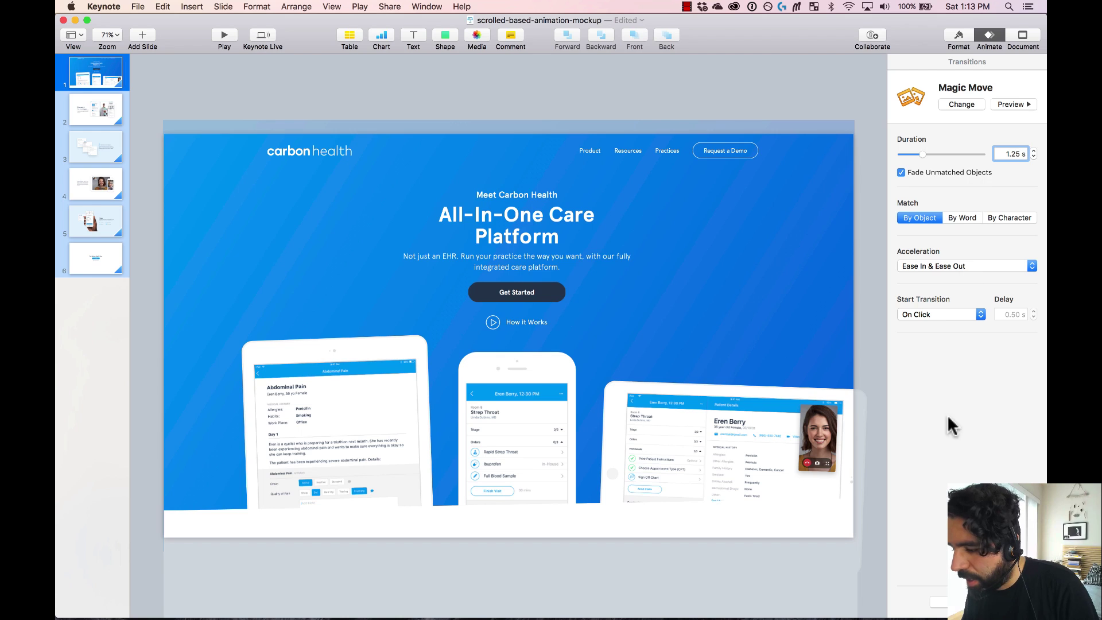
click(947, 265)
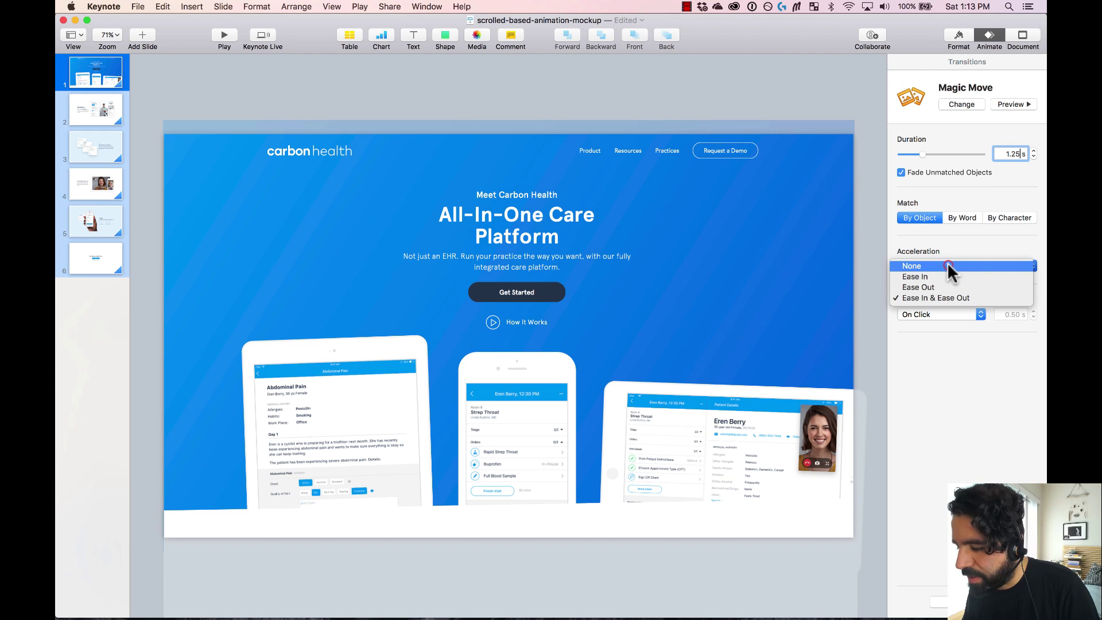
click(948, 296)
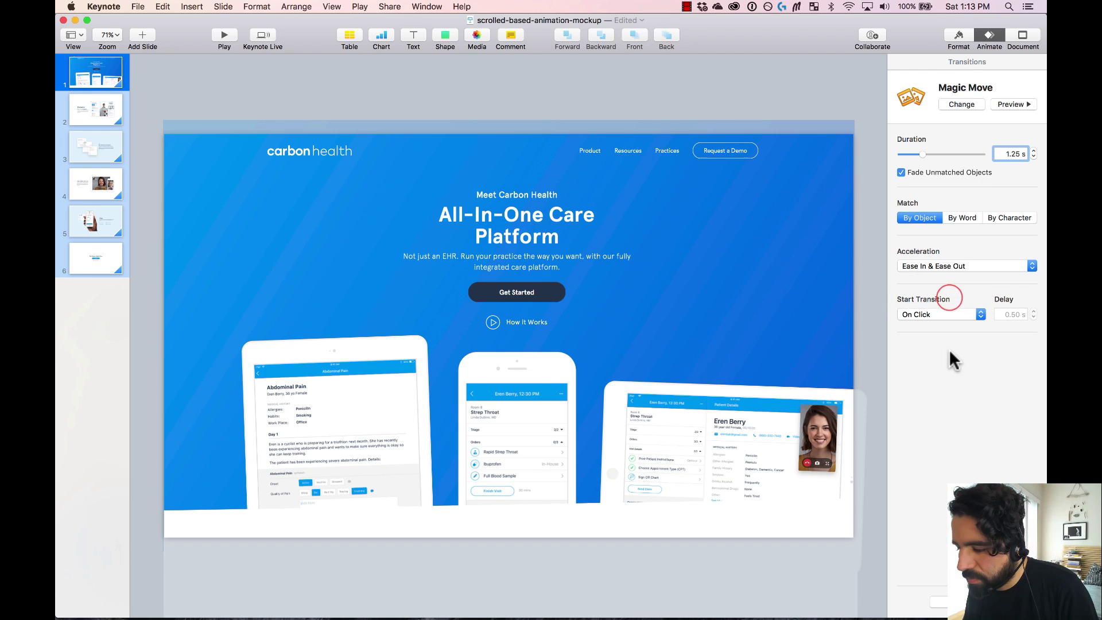
click(947, 313)
click(946, 314)
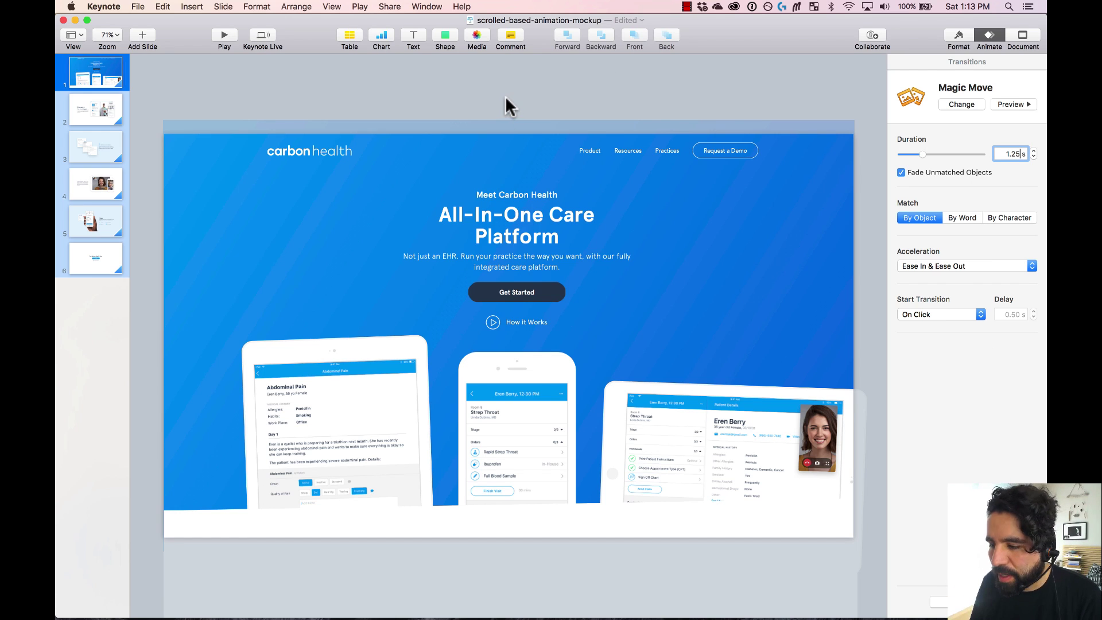
key(Return)
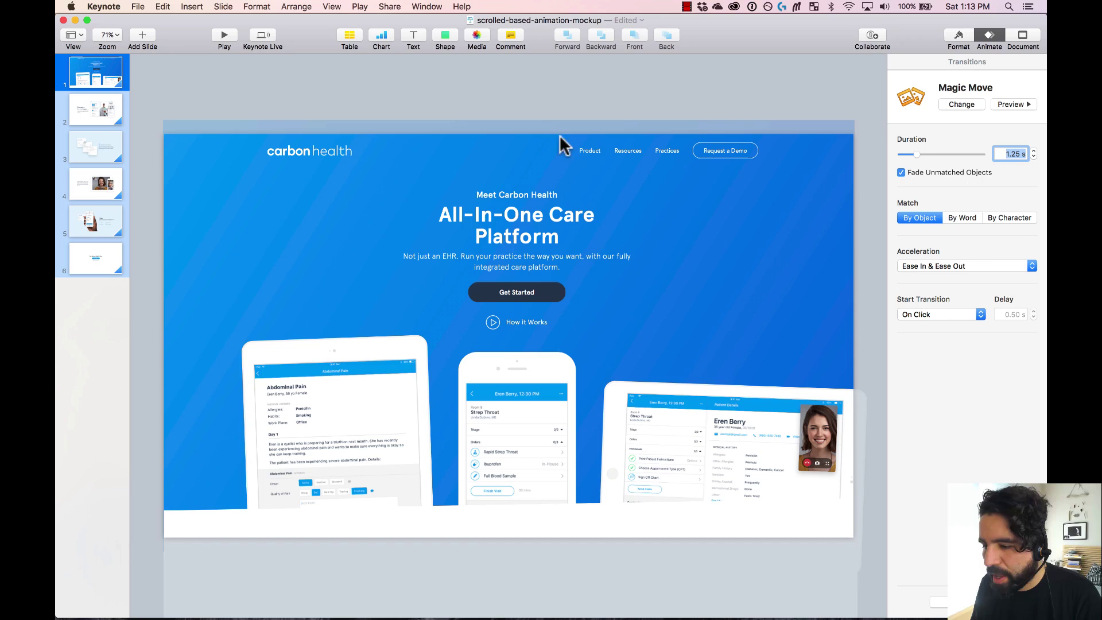
click(528, 83)
Step: Play the slideshow from the hero slide through to the patient cards to check the transitions, and exit it
click(221, 33)
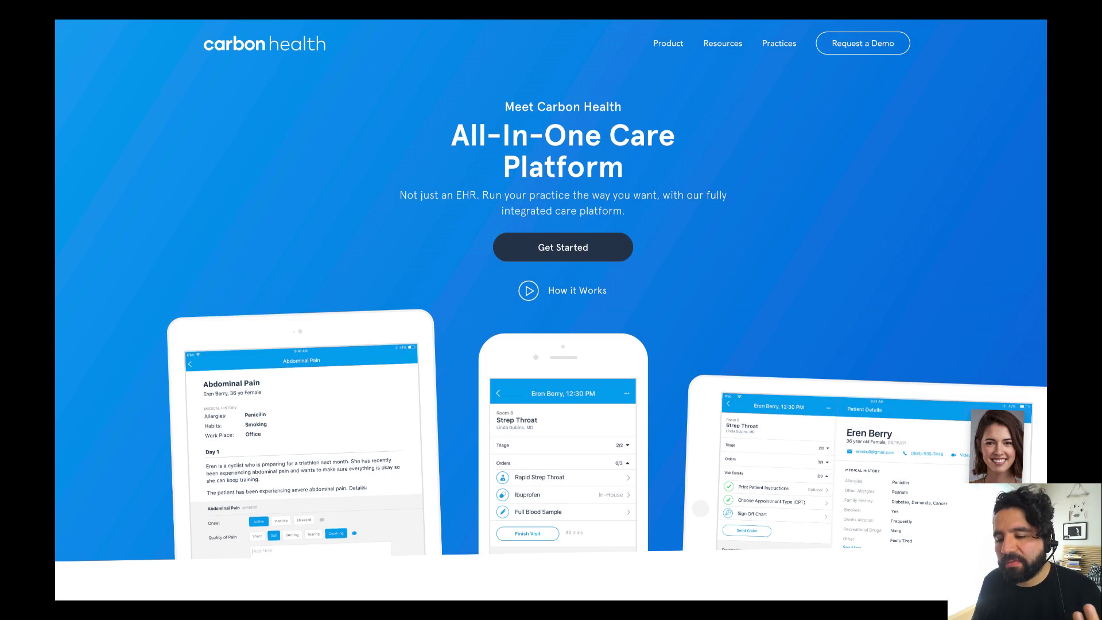
key(Right)
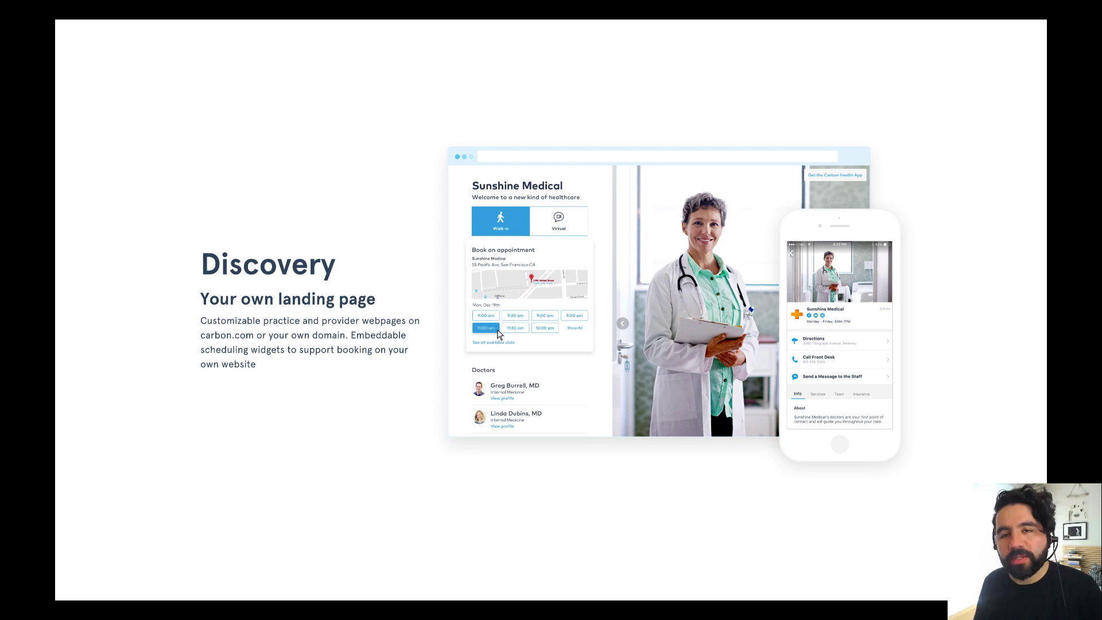
key(Right)
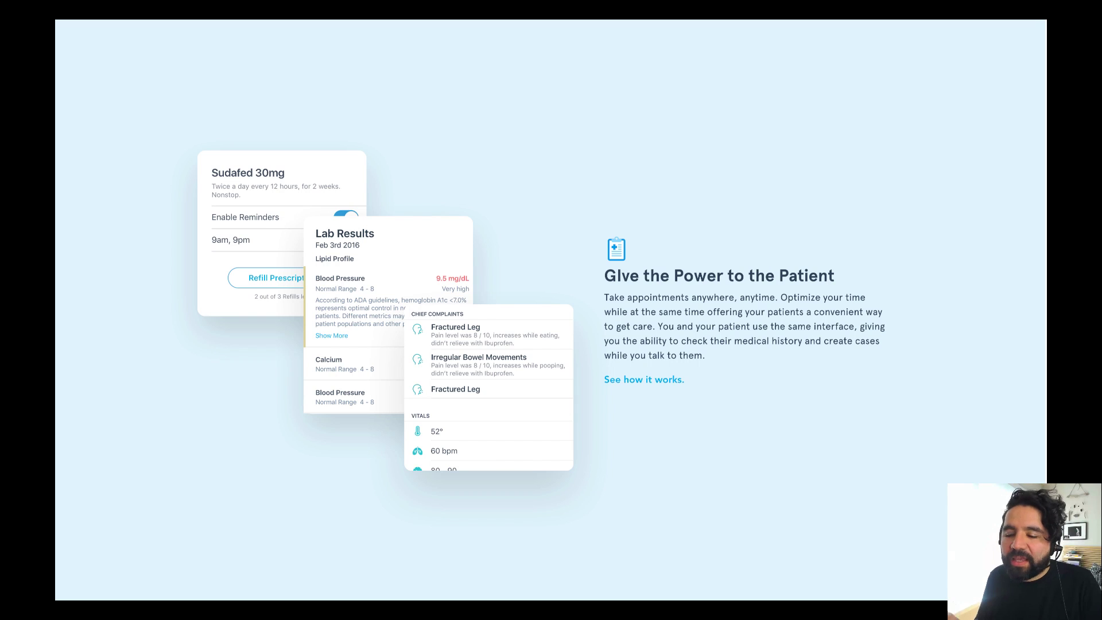
key(Escape)
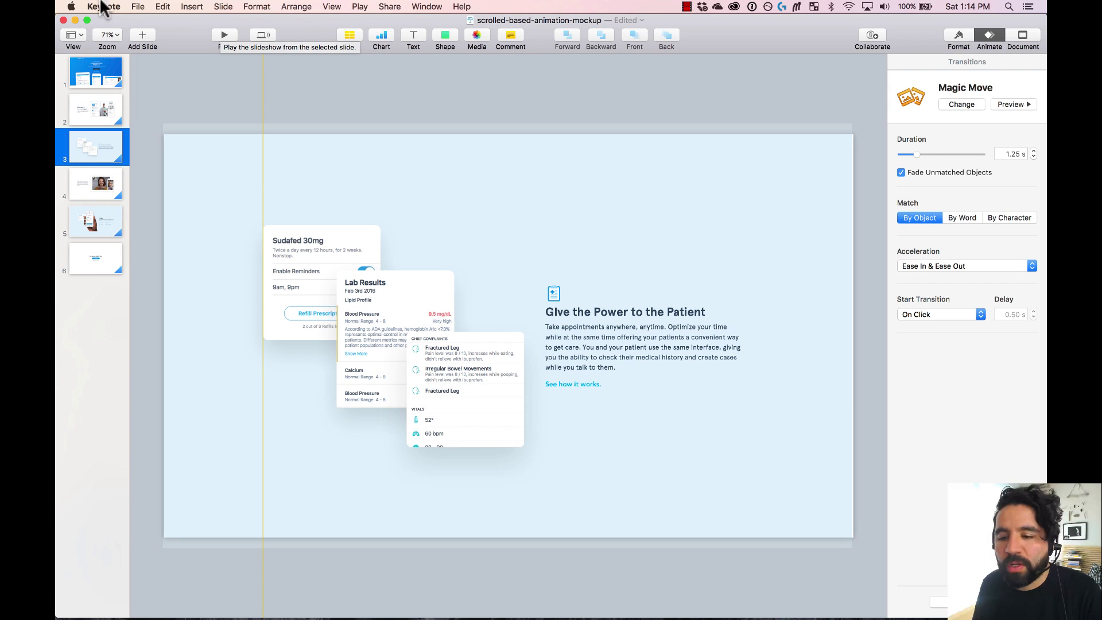
Step: Copy all the hero objects from slide 1 and paste them onto the Discovery slide
click(95, 109)
click(102, 81)
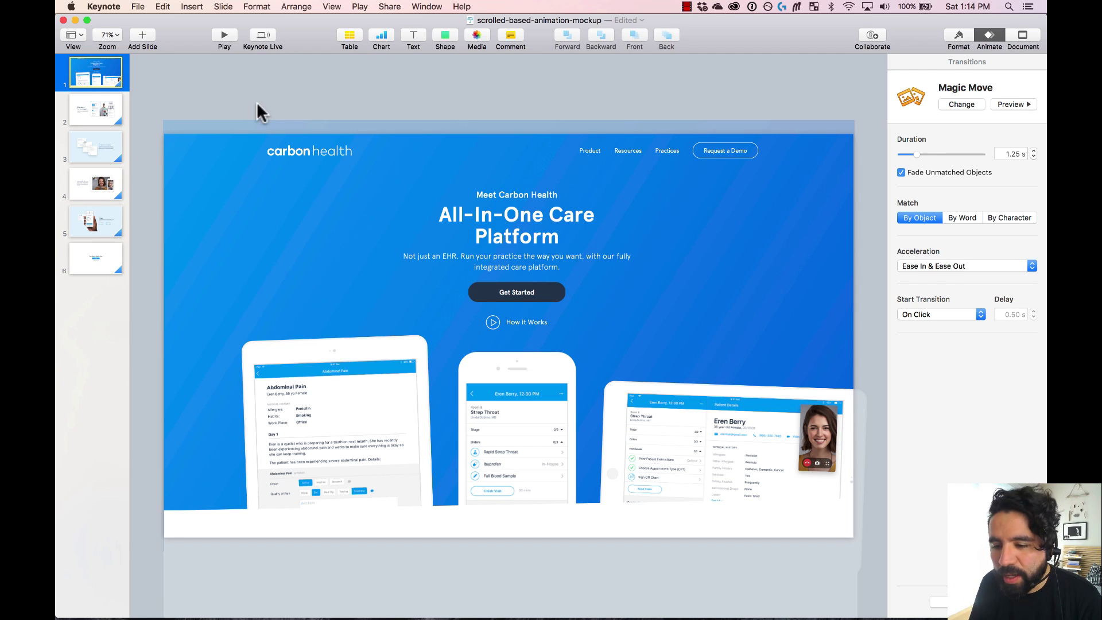
drag(214, 89, 822, 534)
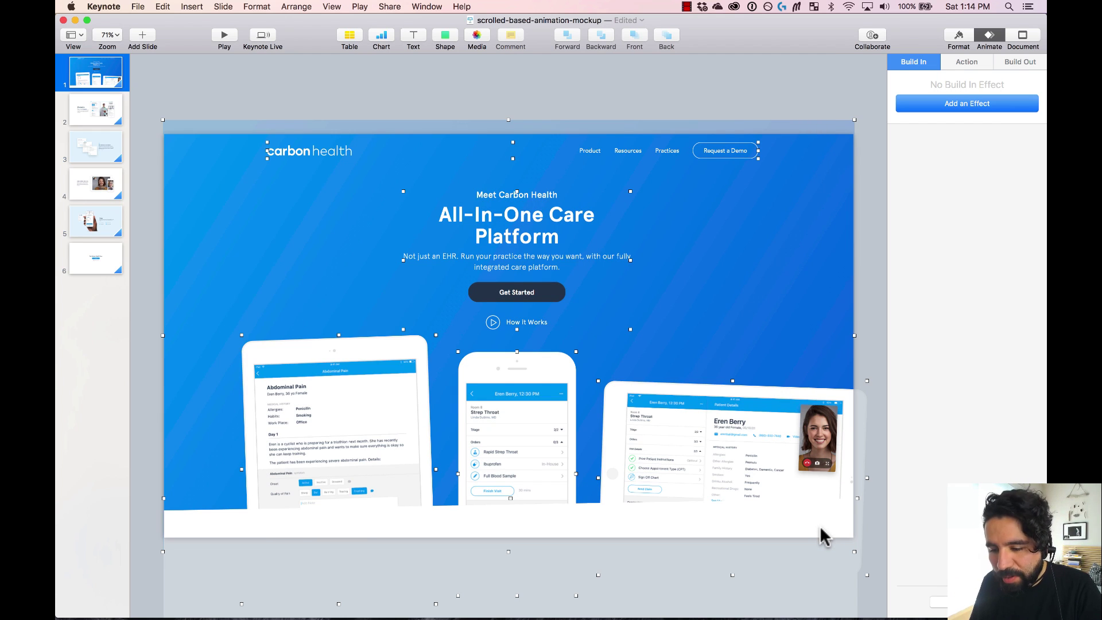
click(105, 105)
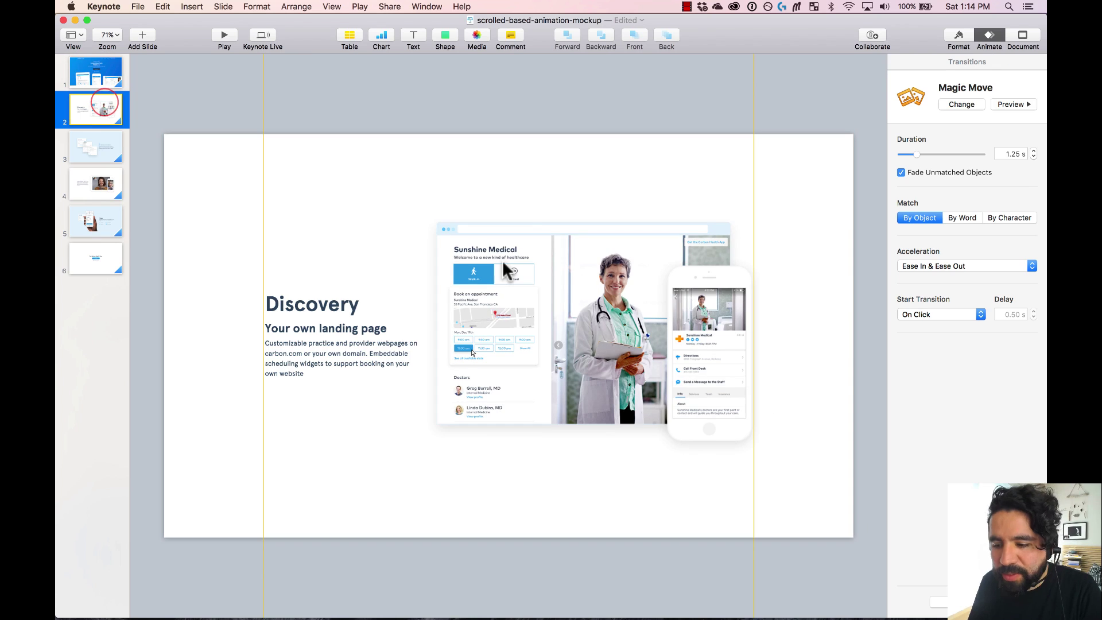
key(super+v)
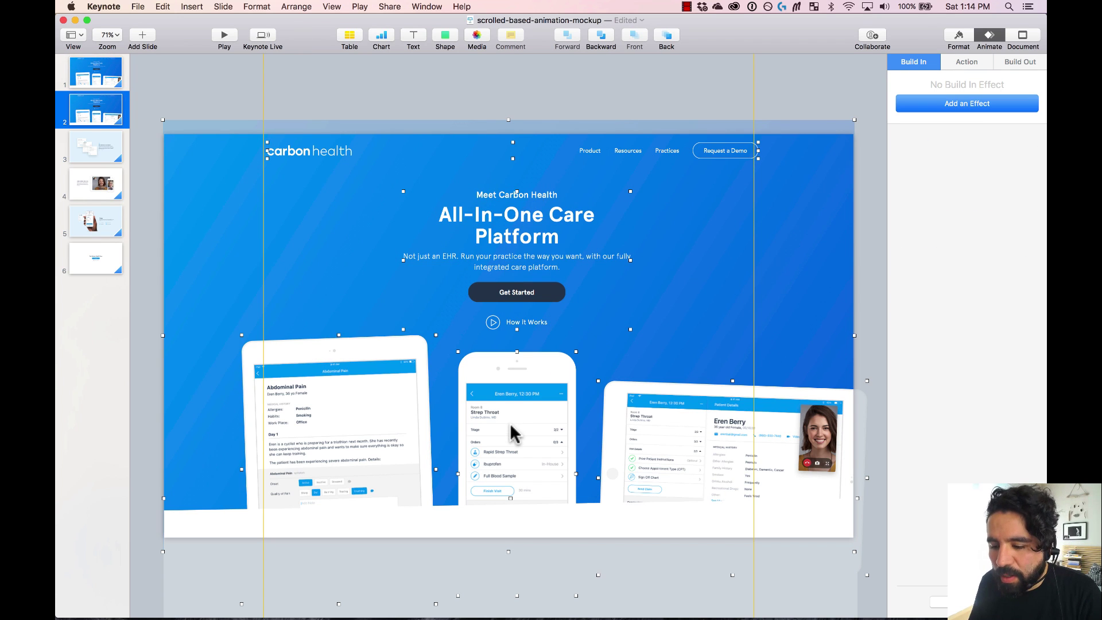
Step: Move the pasted hero objects straight up off slide 2, sent to the back, with the hero's lower edge meeting the slide's upper edge
scroll(511, 425, down, 5)
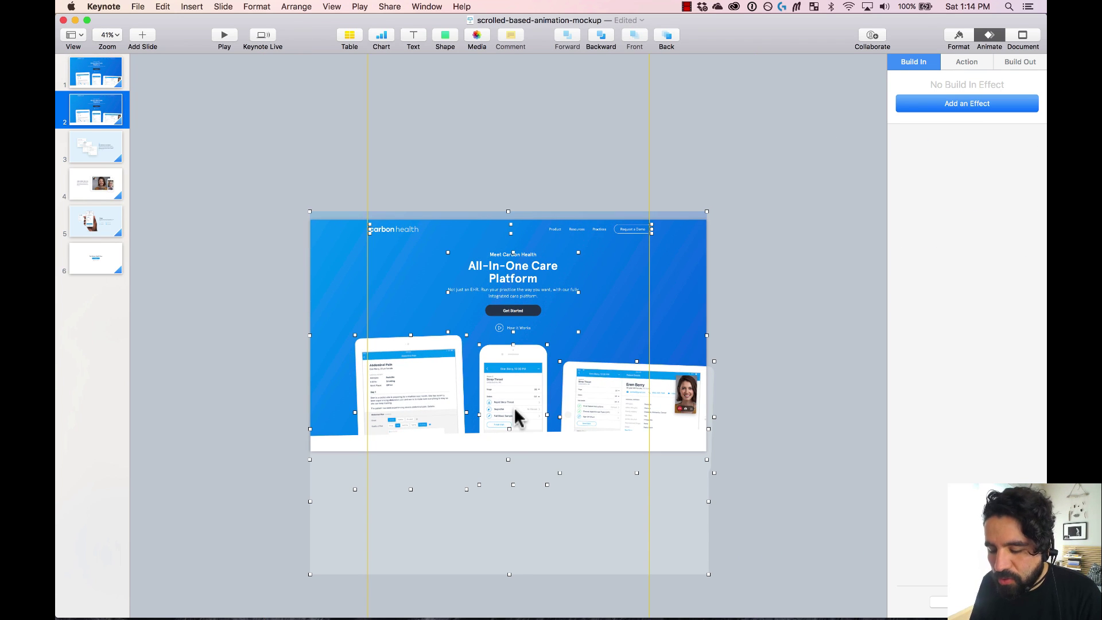
drag(519, 396, 532, 160)
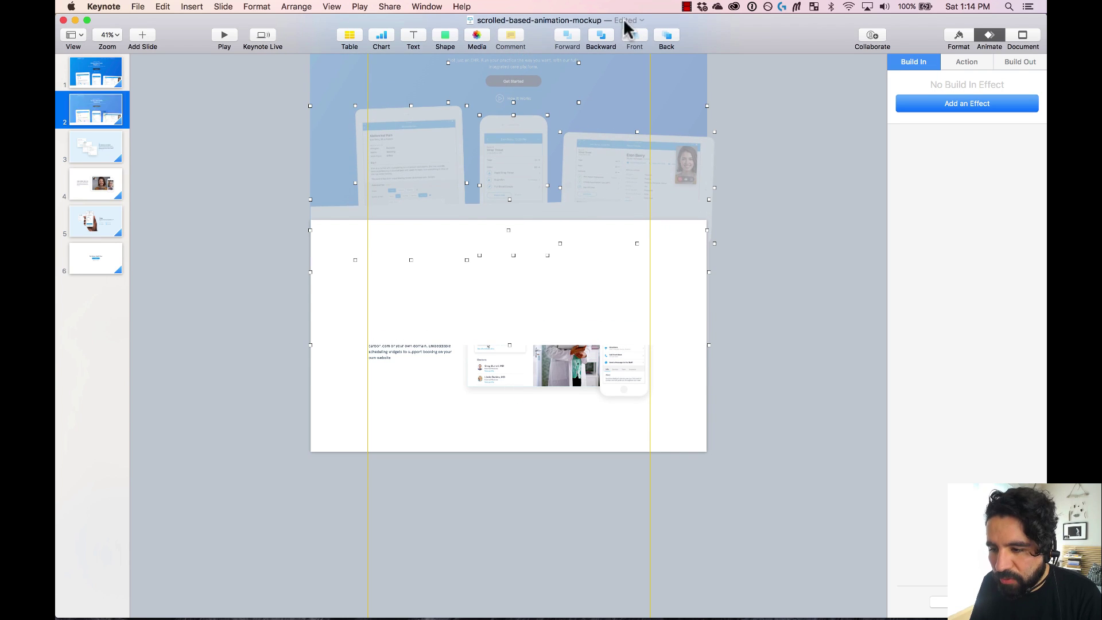
click(666, 39)
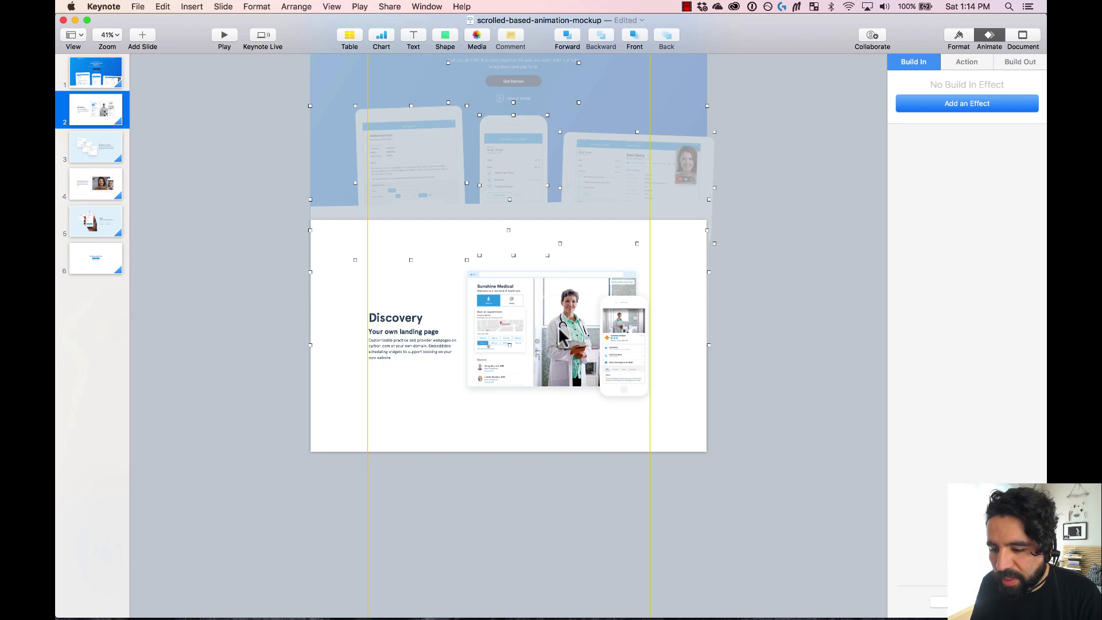
drag(524, 147, 522, 157)
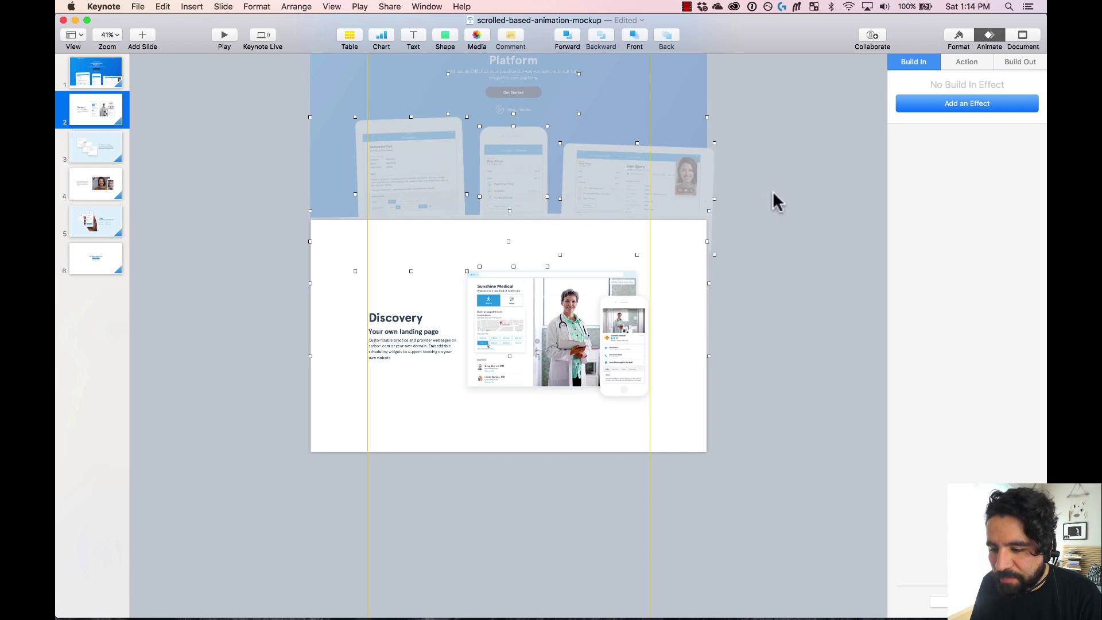
click(808, 177)
Step: Inspect the hero's separate layers on slide 1, including the white overlay, tablets and phone, test-moving devices and undoing the moves
click(98, 71)
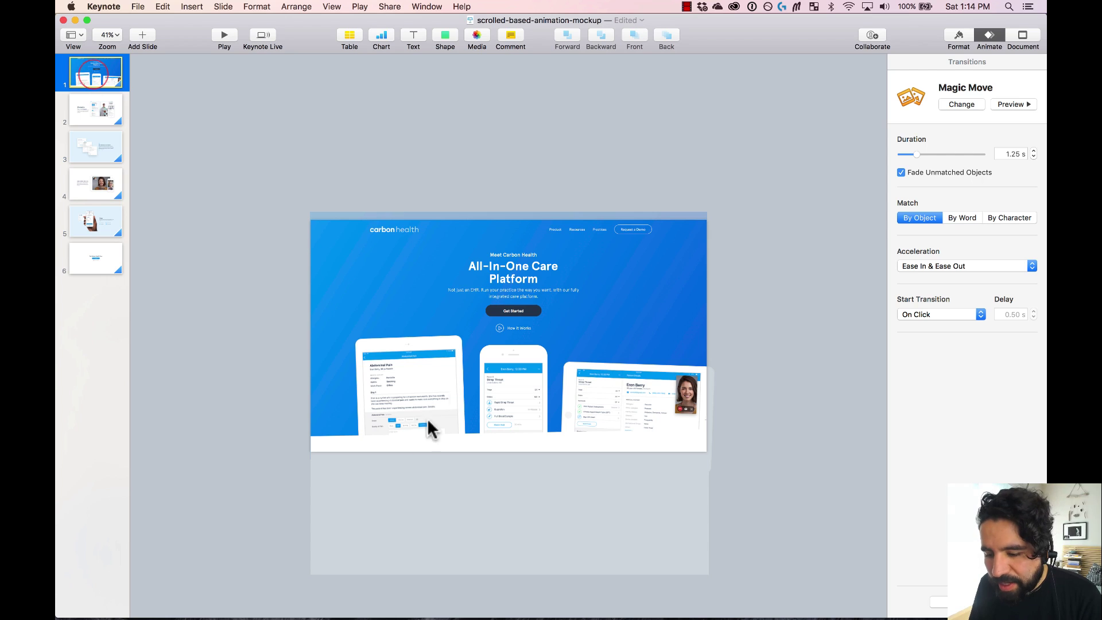
click(440, 450)
mouse_move(485, 446)
mouse_down()
mouse_move(479, 408)
mouse_move(480, 450)
mouse_up()
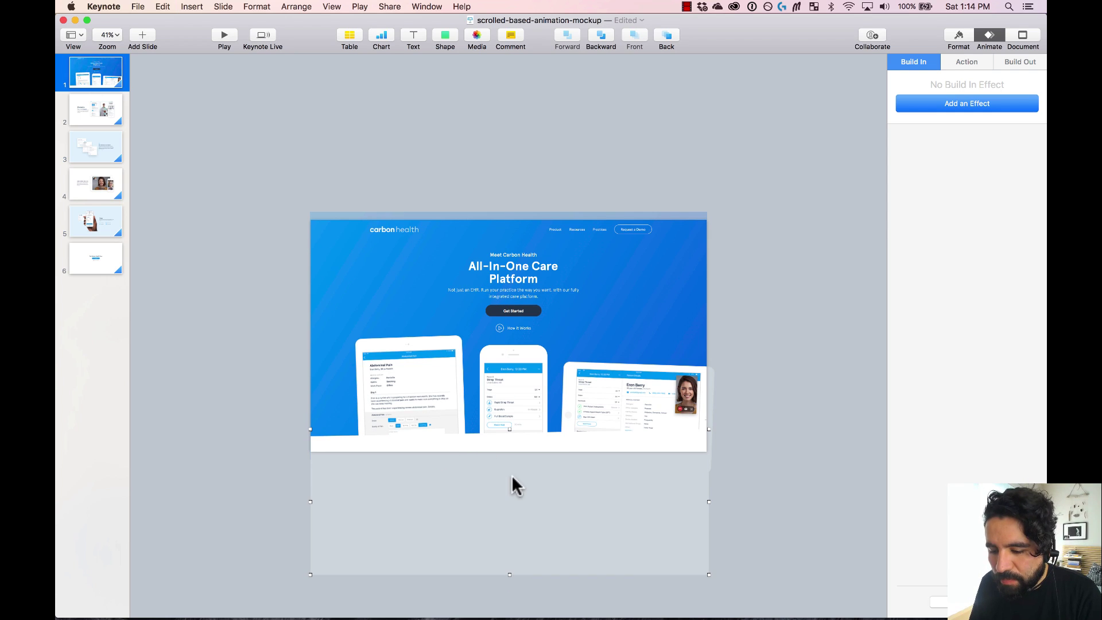
click(423, 374)
click(528, 391)
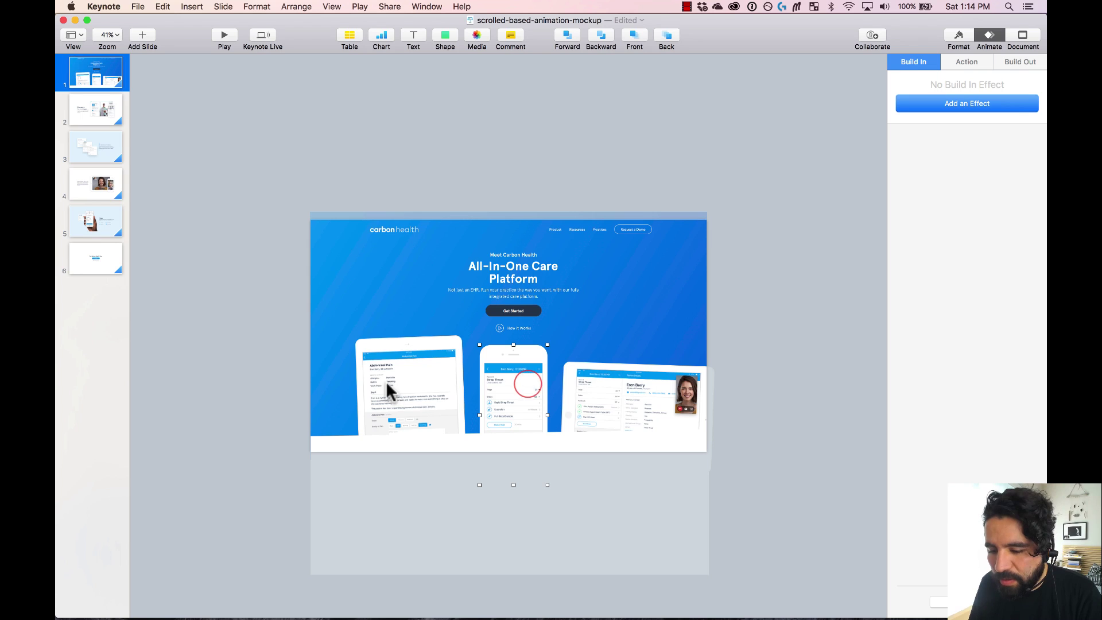
drag(386, 381, 380, 332)
key(super+z)
click(505, 385)
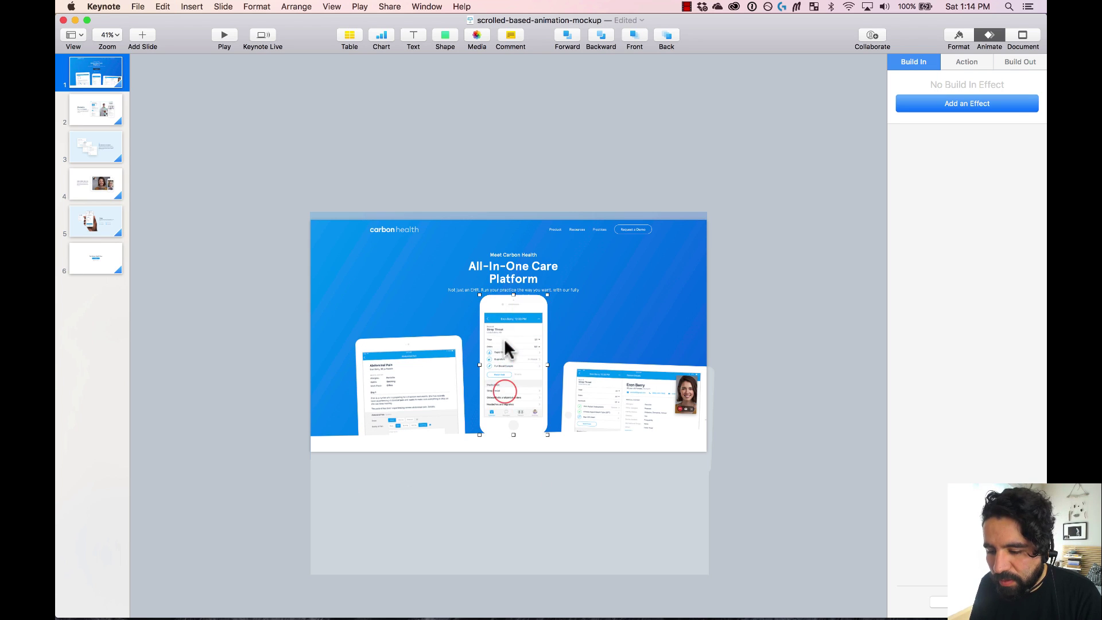
click(614, 394)
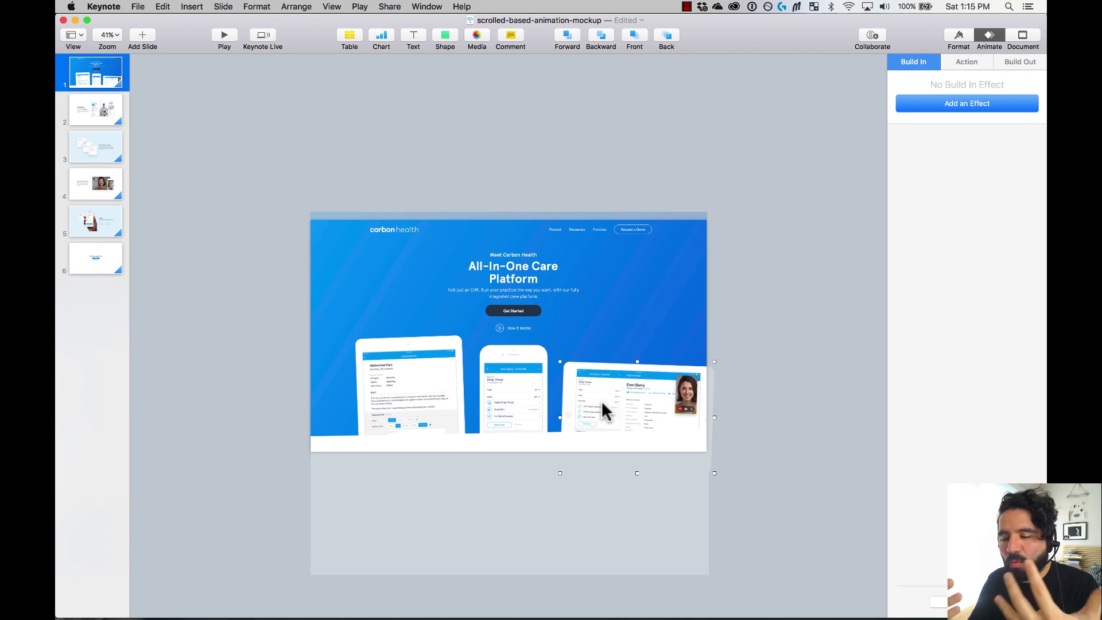
Step: Go to slide 2 and select the left tablet and the phone in the hero artwork above the slide
click(624, 449)
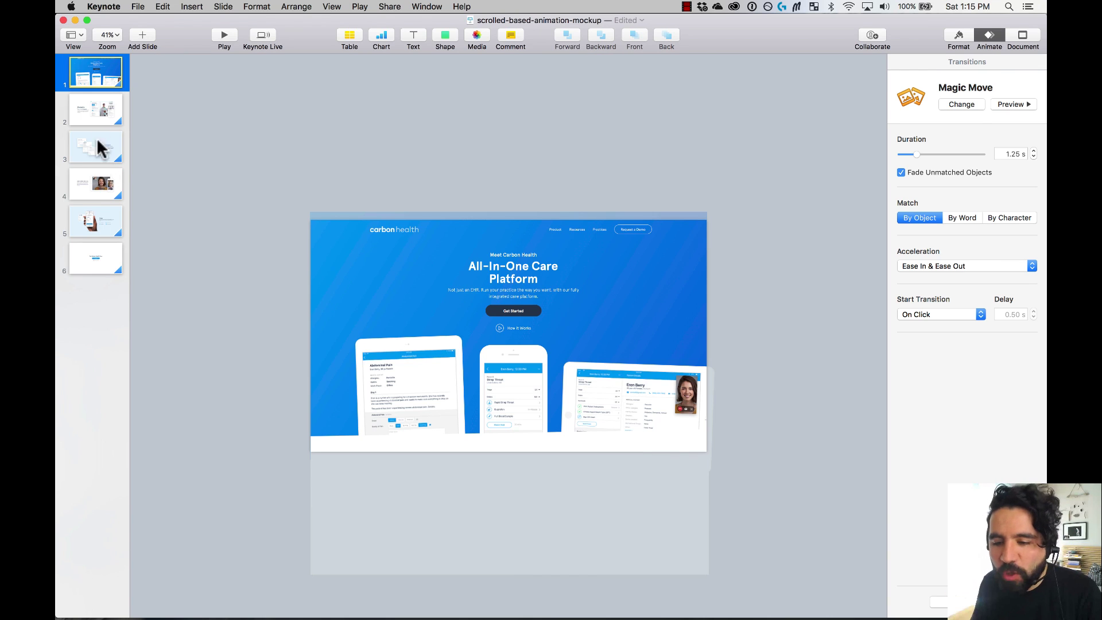
click(98, 109)
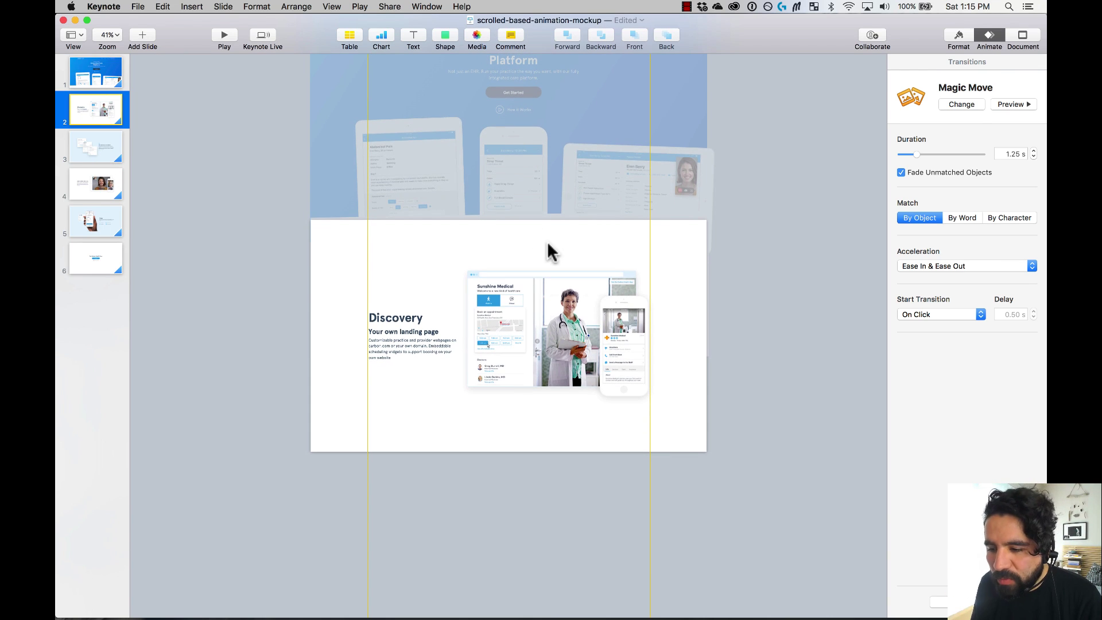
scroll(546, 241, up, 5)
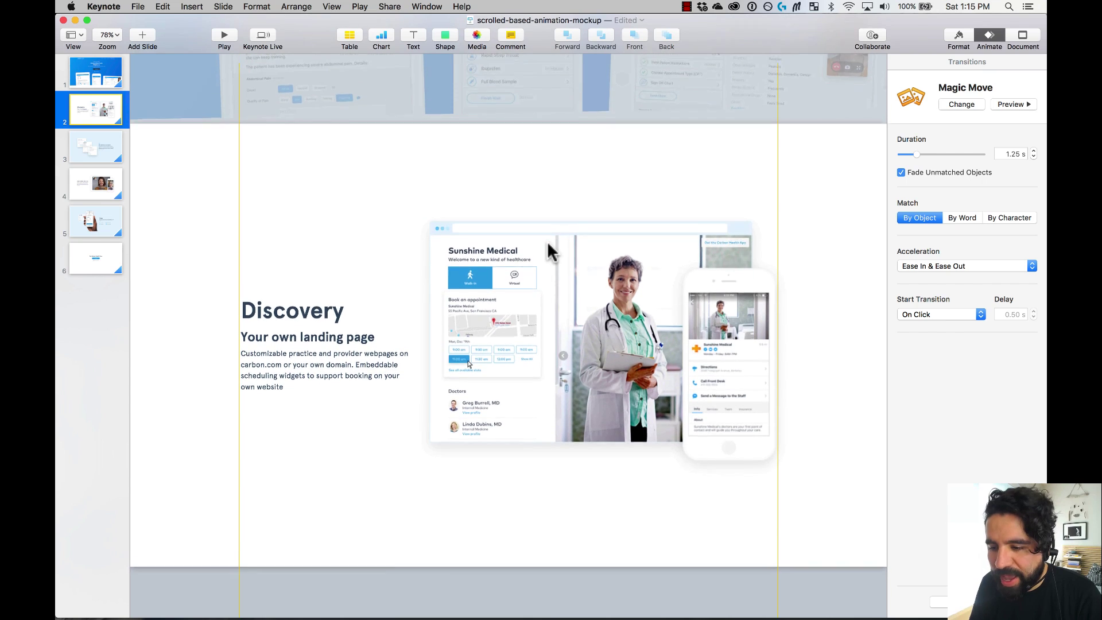
scroll(547, 241, down, 5)
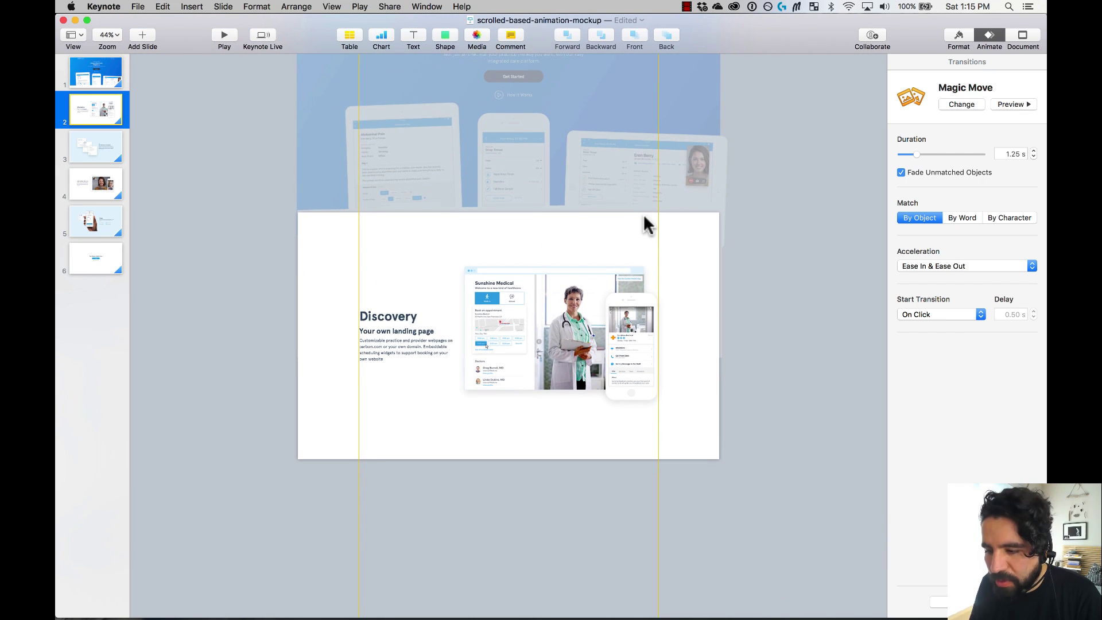
scroll(409, 160, down, 4)
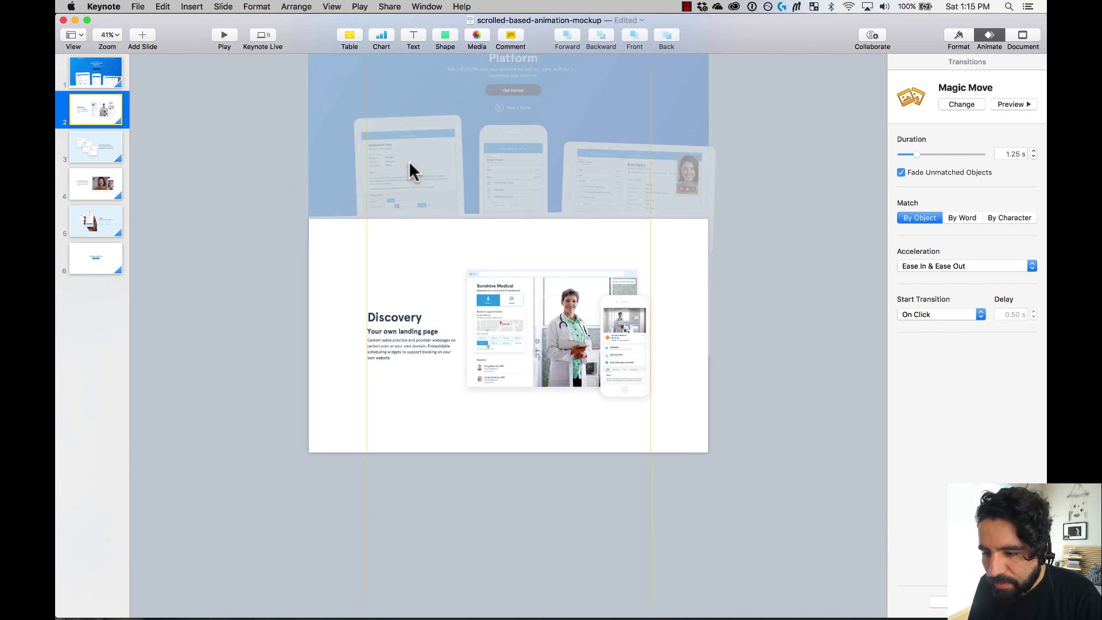
click(446, 221)
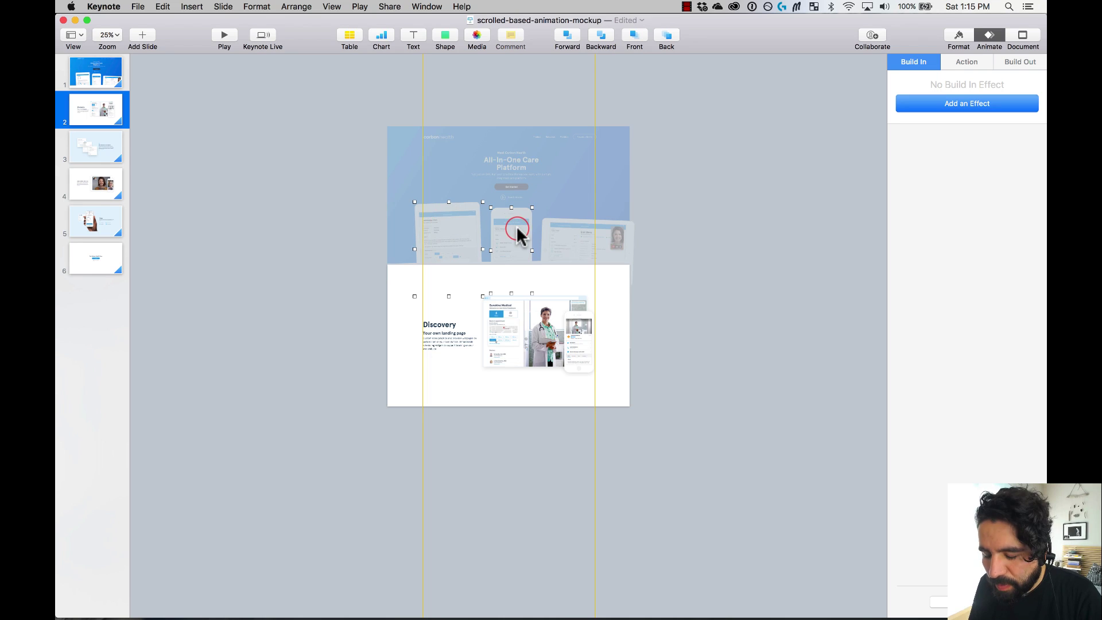
scroll(517, 235, up, 2)
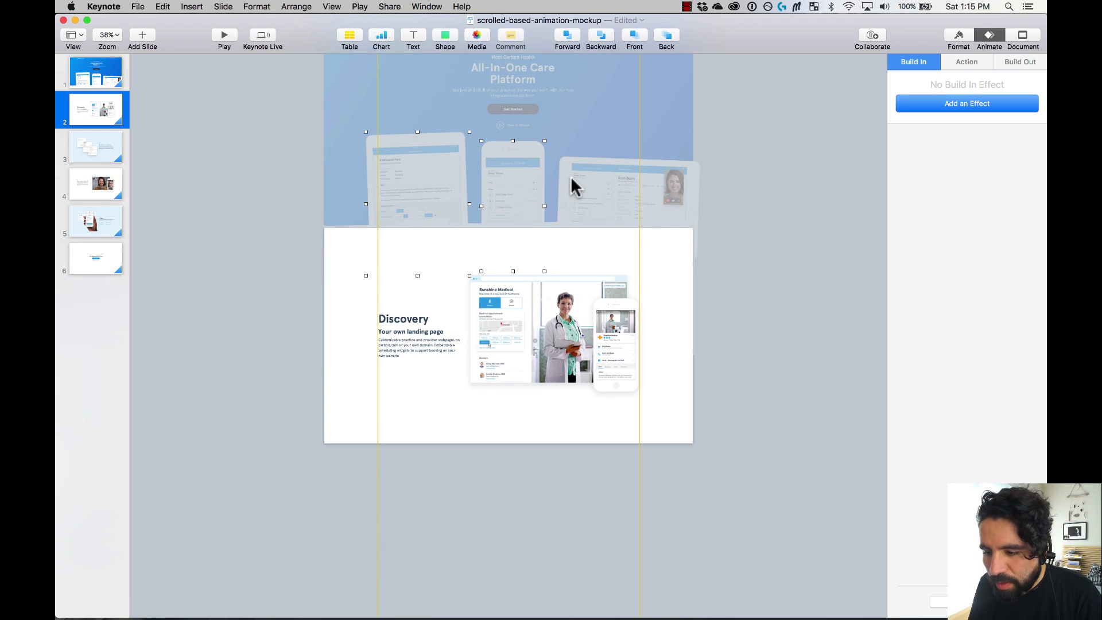
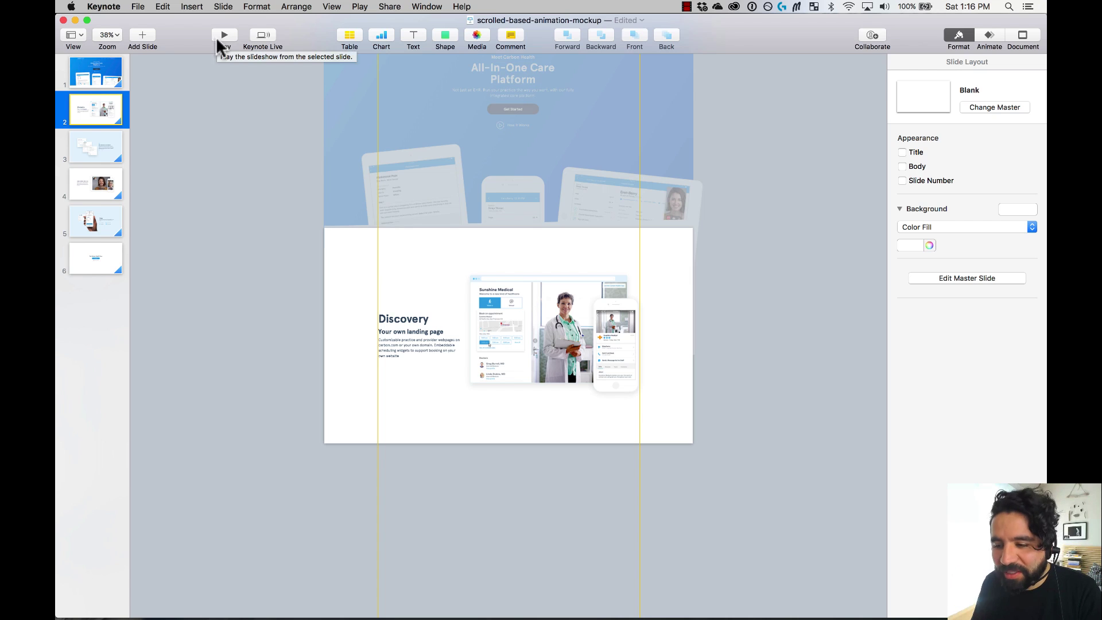
Step: Move the hero phone above slide 2 straight up to a Y position of about -500 pt
click(518, 198)
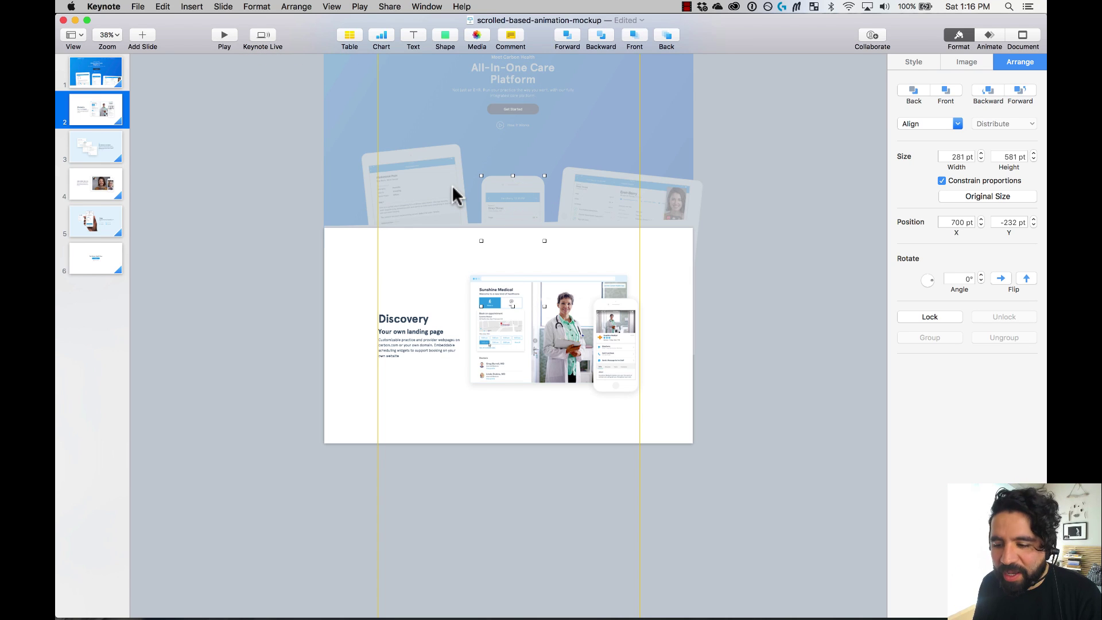
click(427, 182)
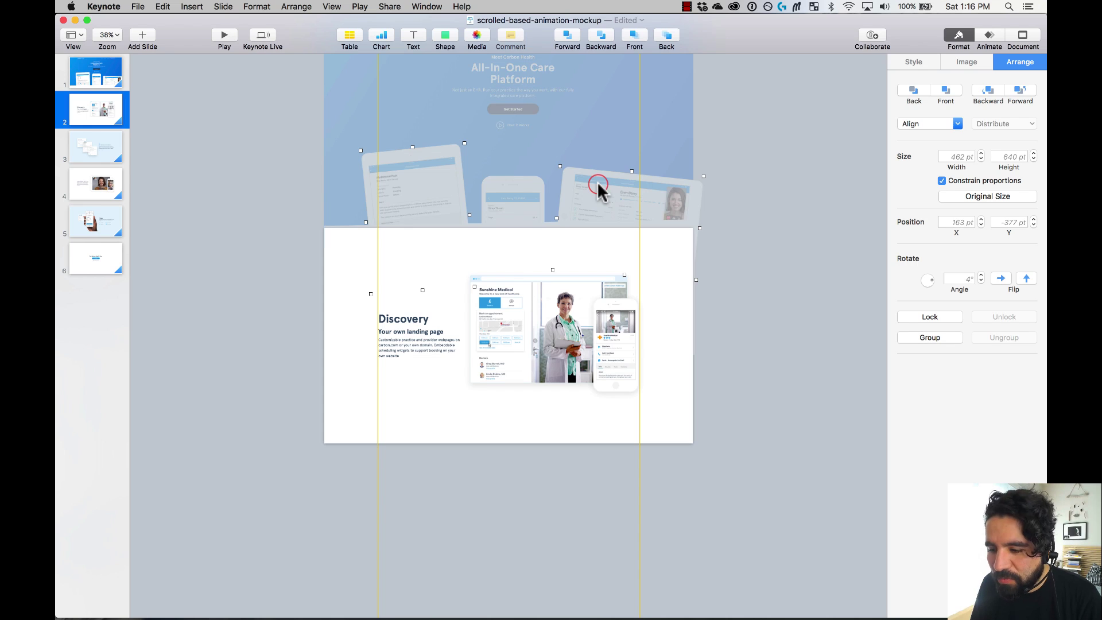
click(519, 196)
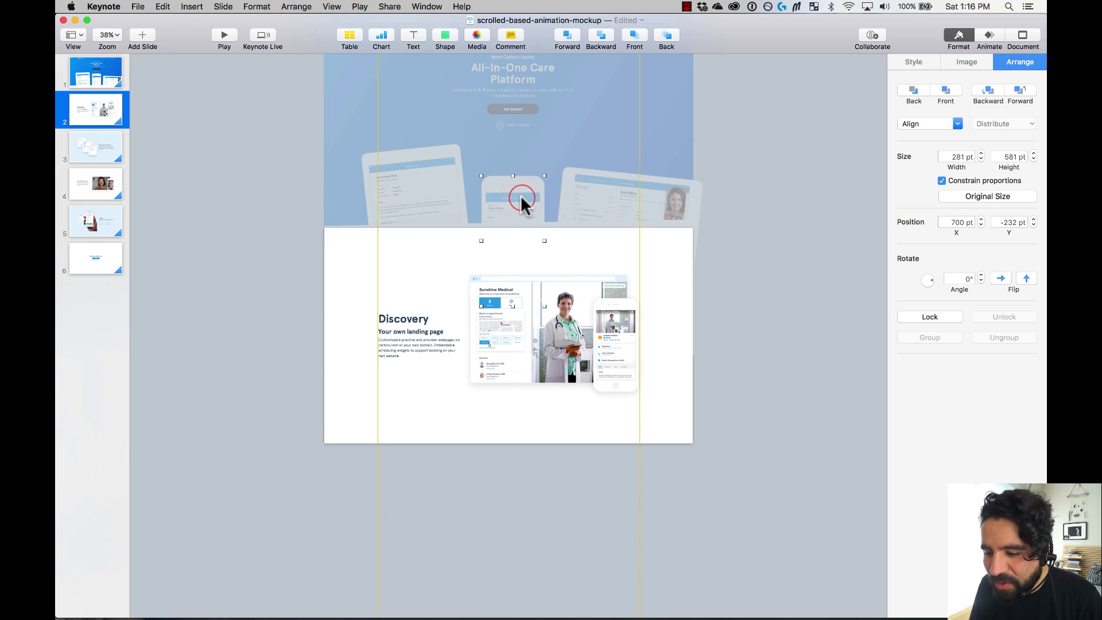
drag(521, 195, 516, 135)
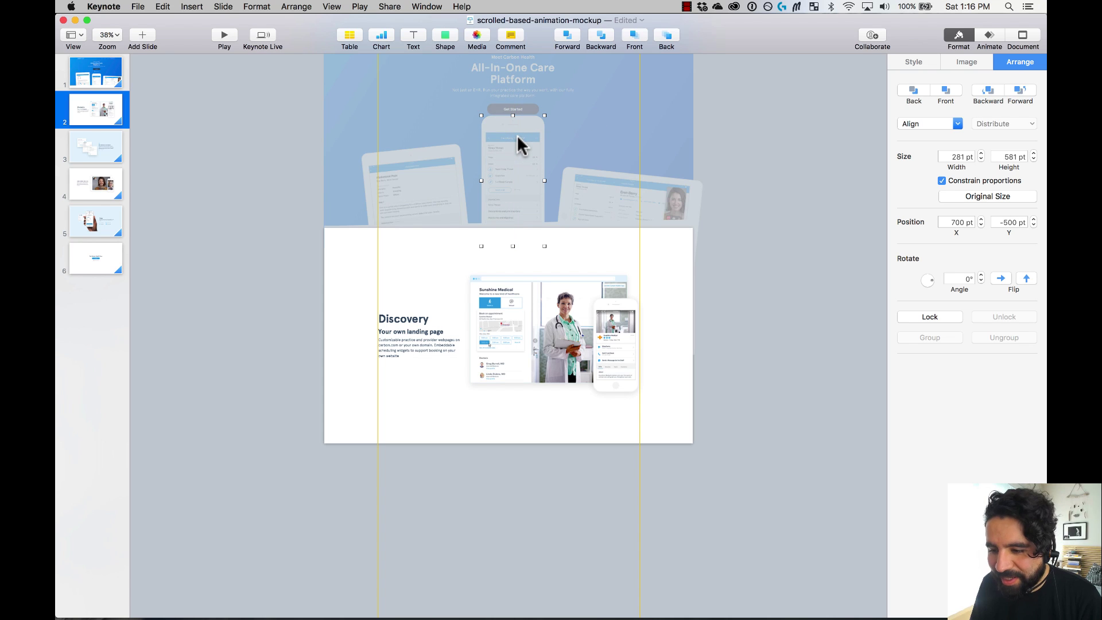
Step: Move both hero tablets on slide 2 down together, with the left tablet at a Y position of about -246 pt
click(426, 172)
shift+click(583, 187)
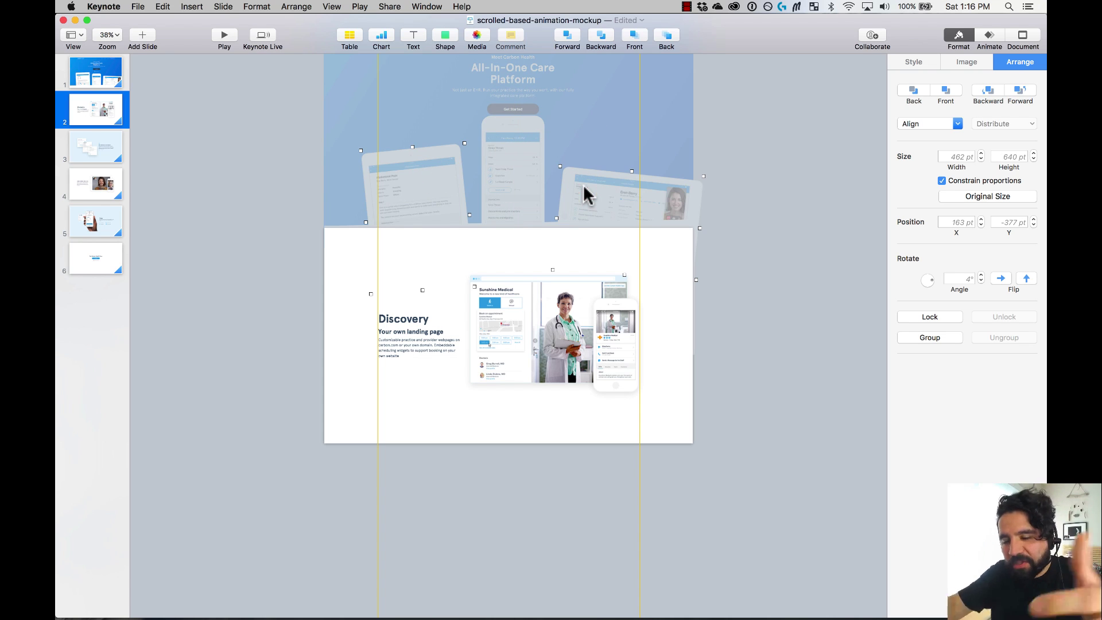
drag(605, 188, 610, 218)
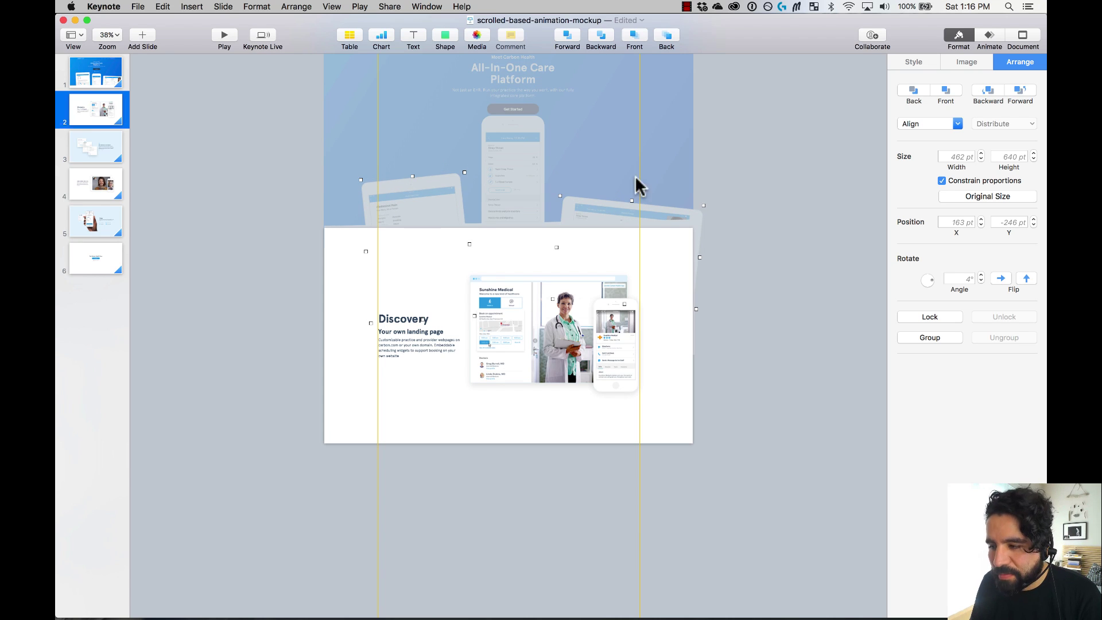
click(220, 134)
Step: Play the slideshow from slide 1 to the Discovery slide to check the hero parallax, and exit it
click(96, 72)
click(233, 33)
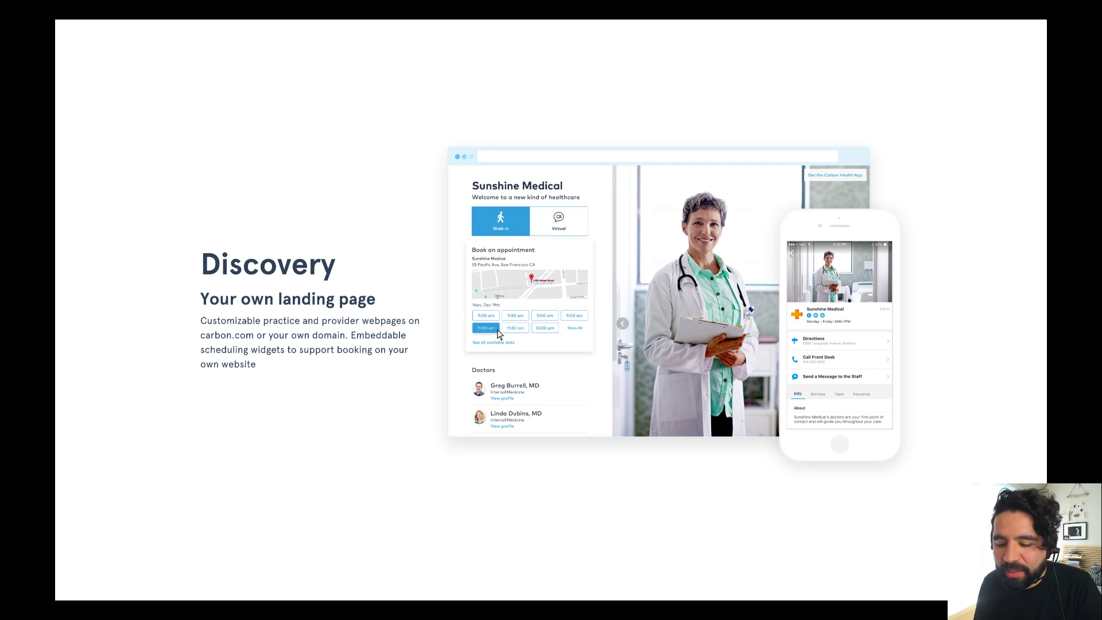
key(Escape)
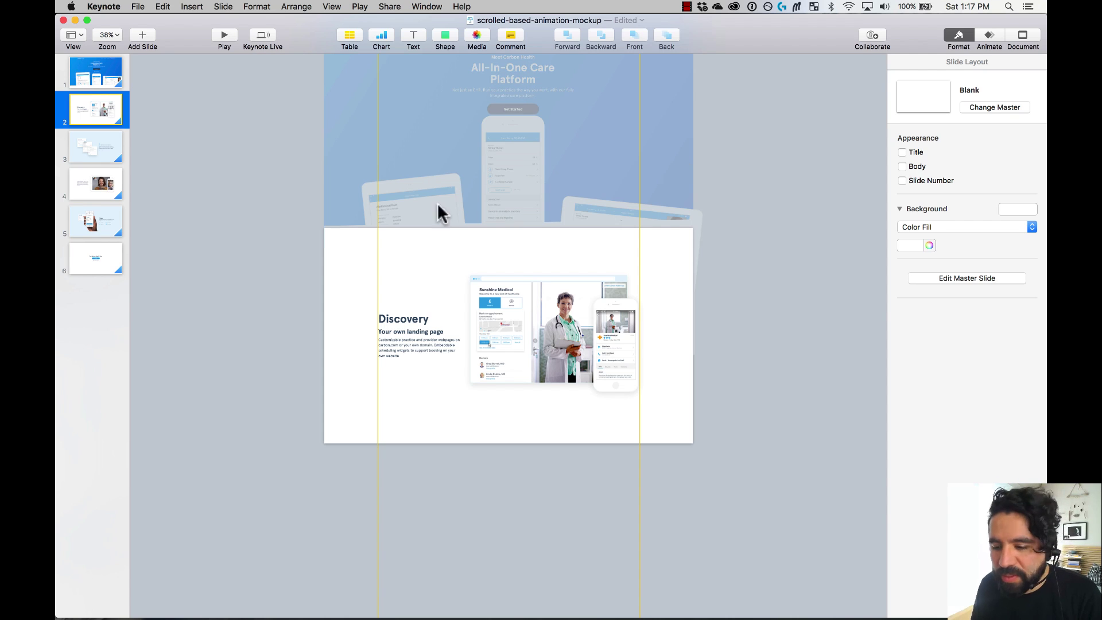
click(208, 158)
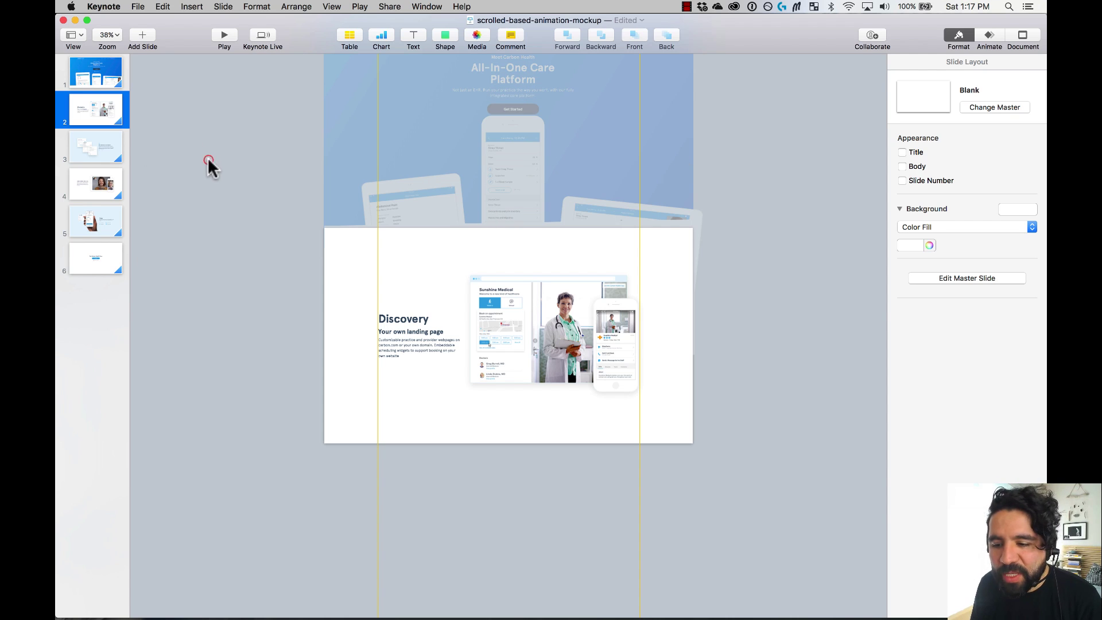
Step: Copy the Discovery text, browser mockup and phone from slide 2 and paste them onto slide 1
click(400, 343)
shift+click(552, 319)
shift+click(614, 333)
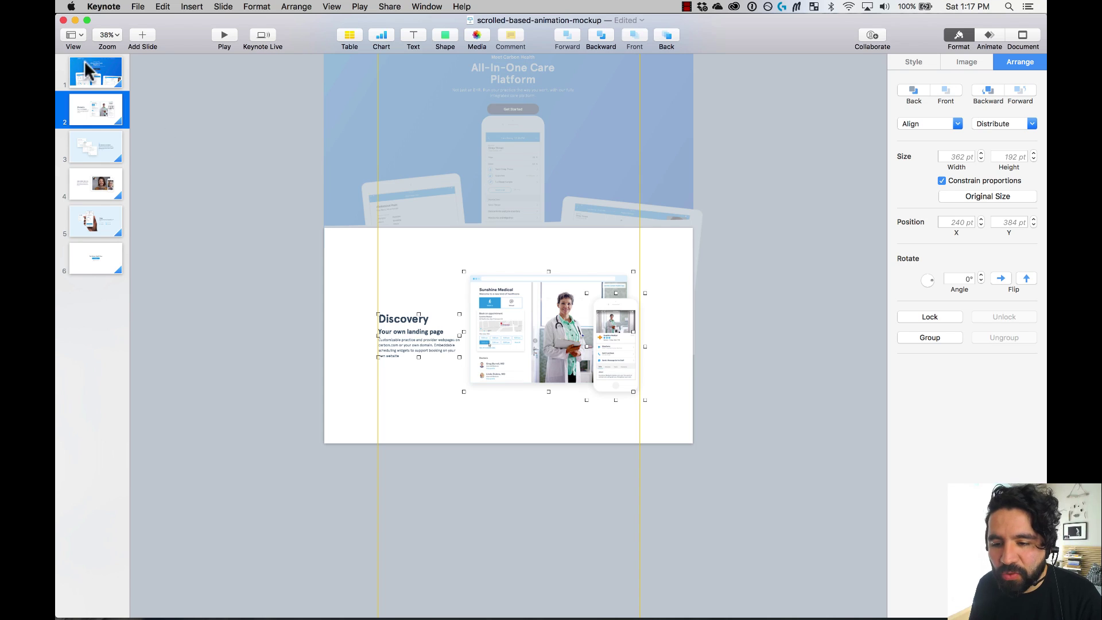
key(super+c)
click(107, 85)
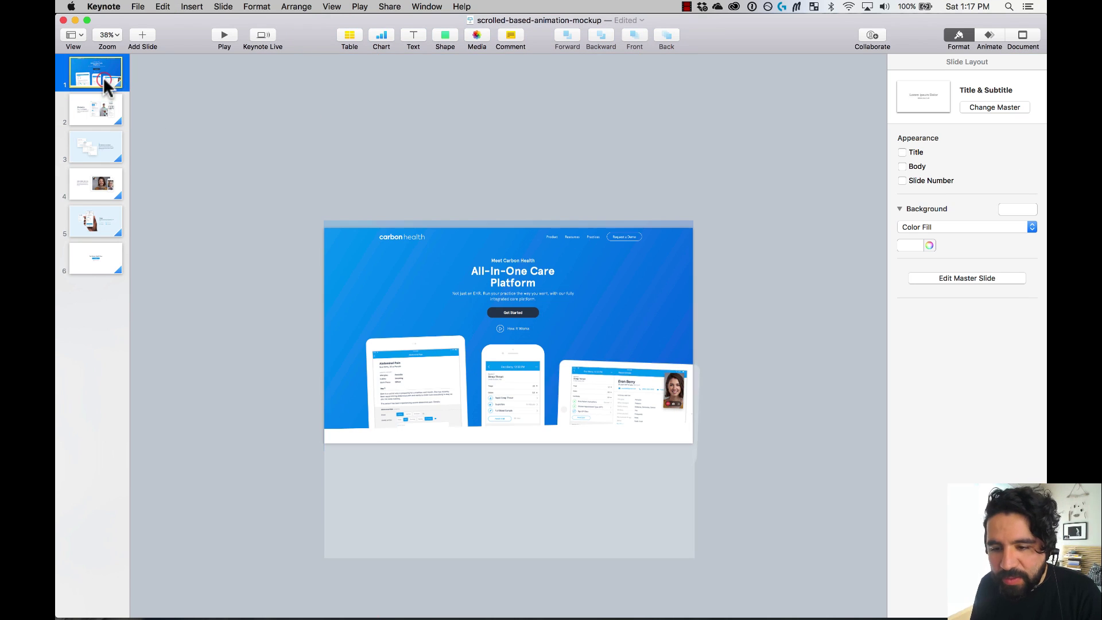
key(super+v)
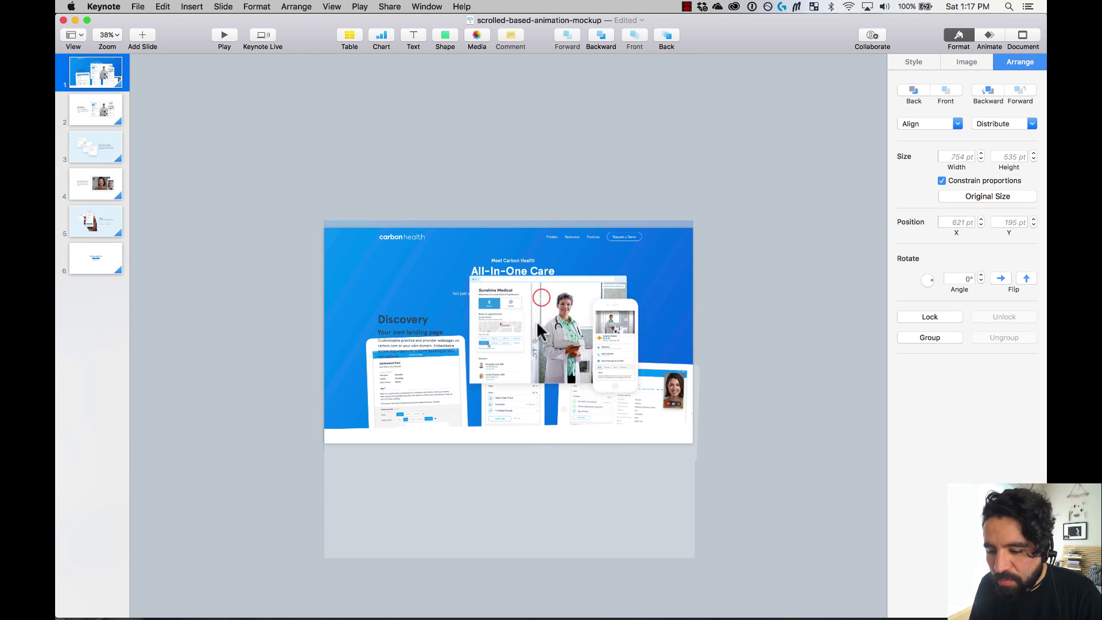
Step: Move the pasted Discovery objects straight down below slide 1, with the browser mockup and phone lower still, the phone at Y about 1350 pt
drag(544, 296, 560, 466)
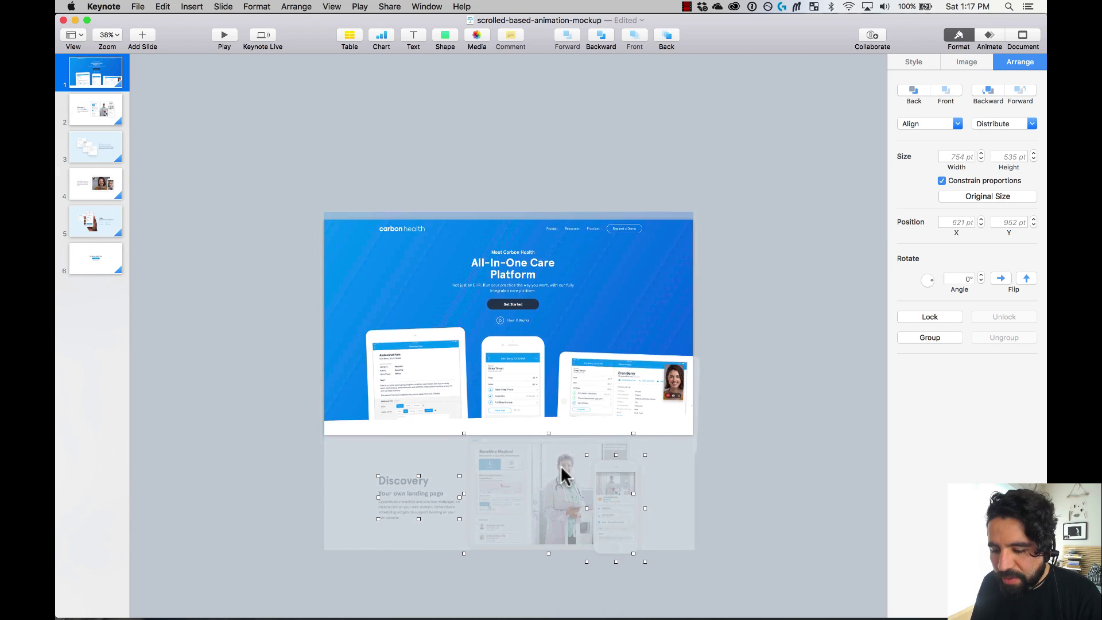
click(765, 476)
click(612, 505)
drag(540, 489, 541, 555)
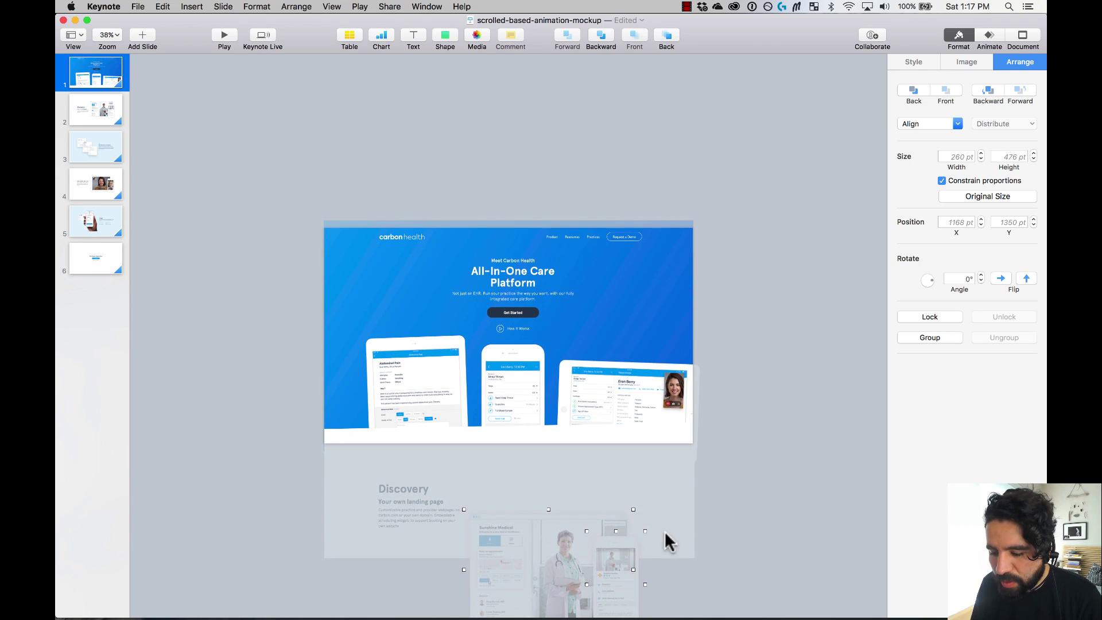
Step: Stagger the Discovery devices below slide 1 by lowering the browser mockup further and the phone to a Y position of about 2163 pt
click(763, 492)
click(615, 558)
drag(614, 556, 617, 609)
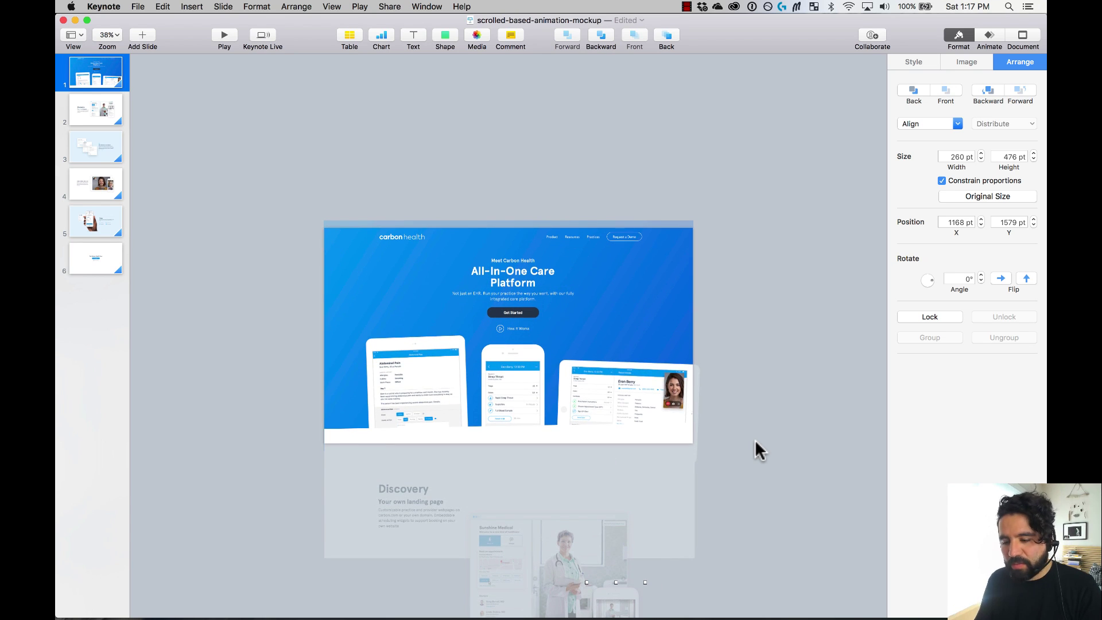
scroll(755, 439, down, 3)
drag(575, 512, 577, 553)
shift+click(554, 480)
drag(555, 481, 553, 500)
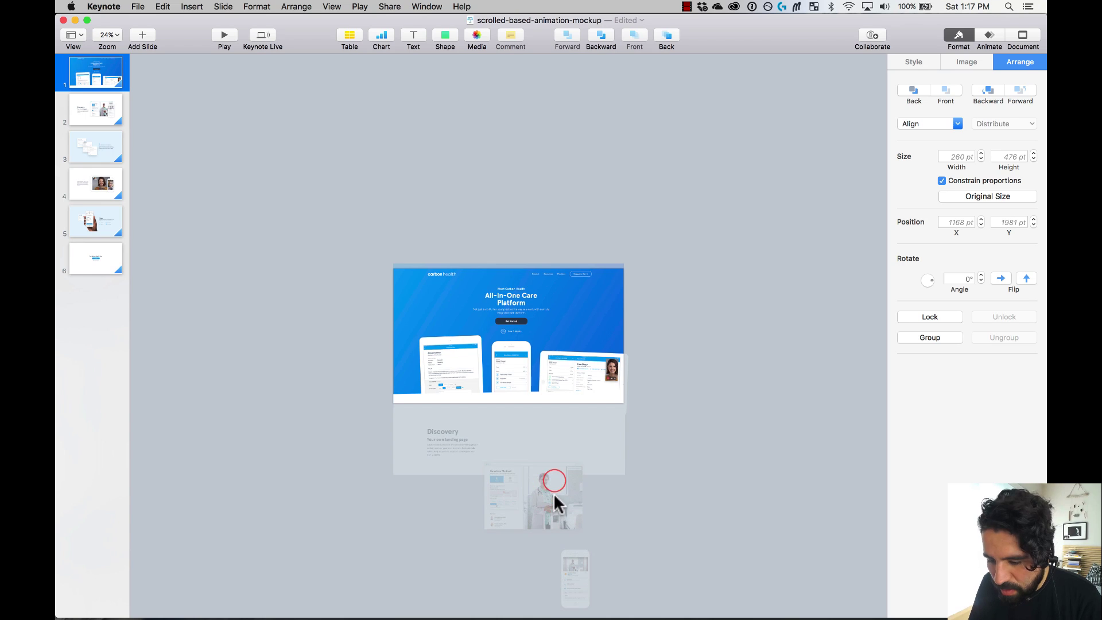
click(674, 508)
drag(581, 560, 578, 582)
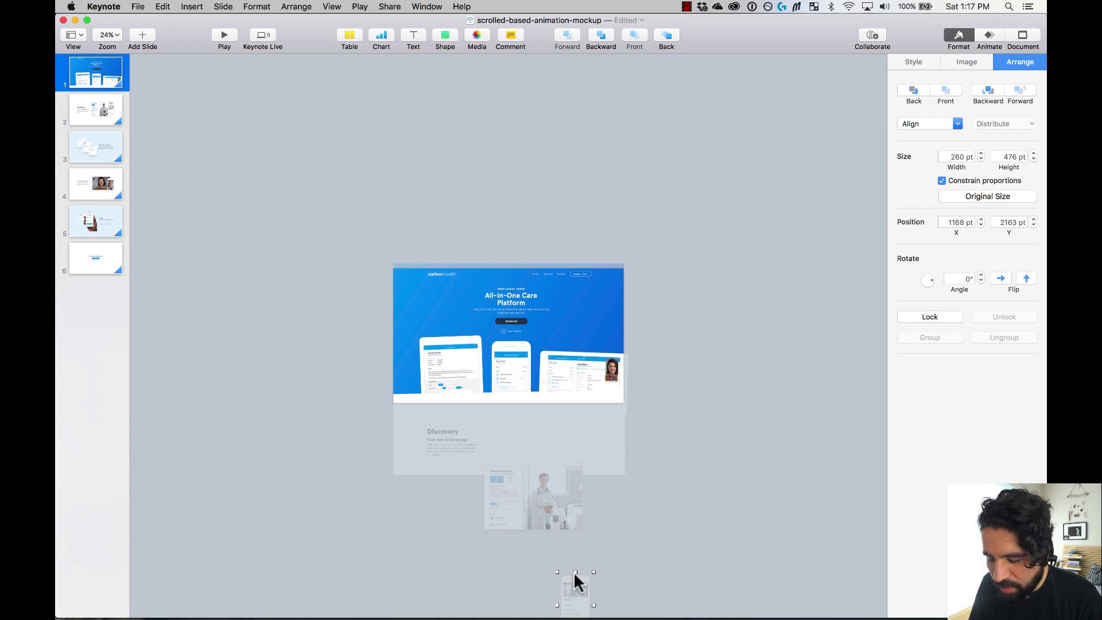
Step: Play the slideshow from slide 1 to check how the Discovery objects scroll in, and exit it
click(232, 152)
click(223, 35)
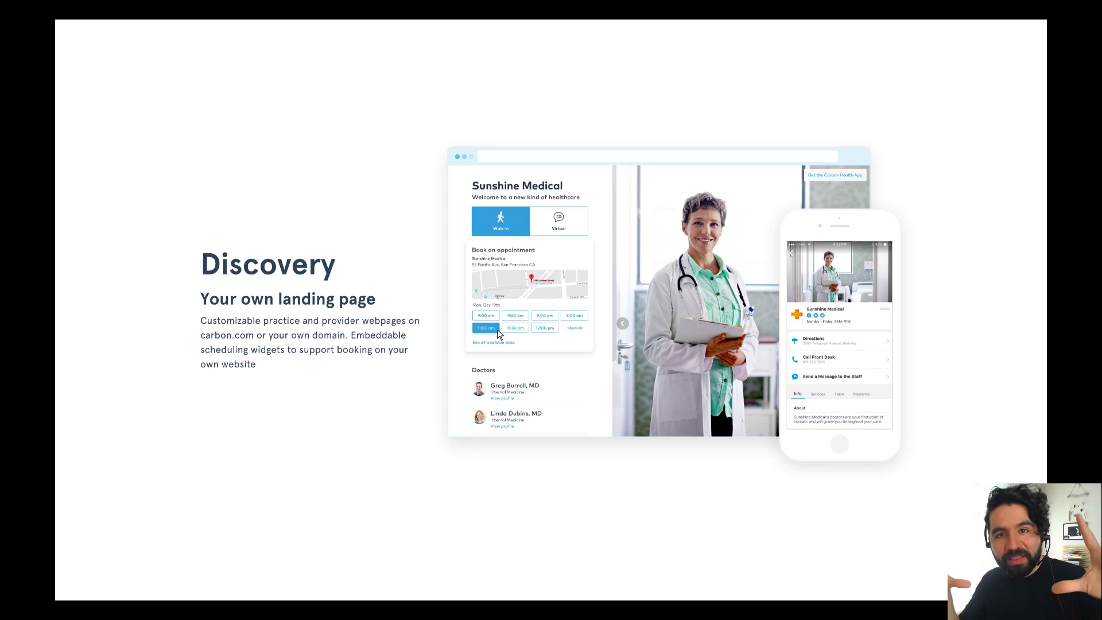
key(Escape)
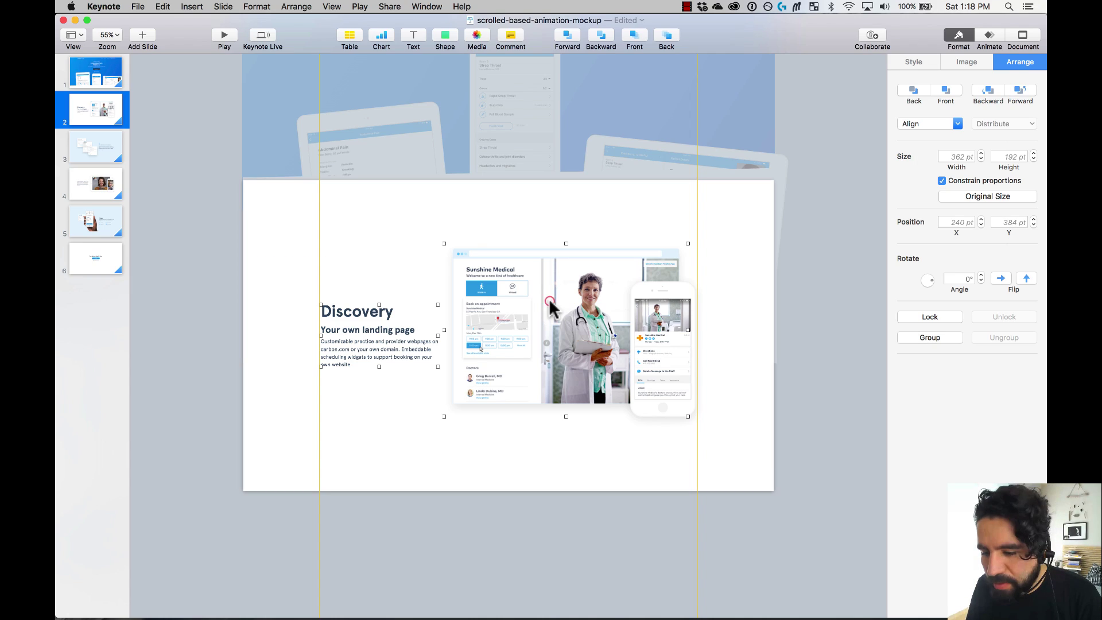
Step: Copy the Discovery objects from slide 2 onto slide 3 and move them straight up above it, the browser mockup at Y about -656 pt
click(549, 299)
key(super+c)
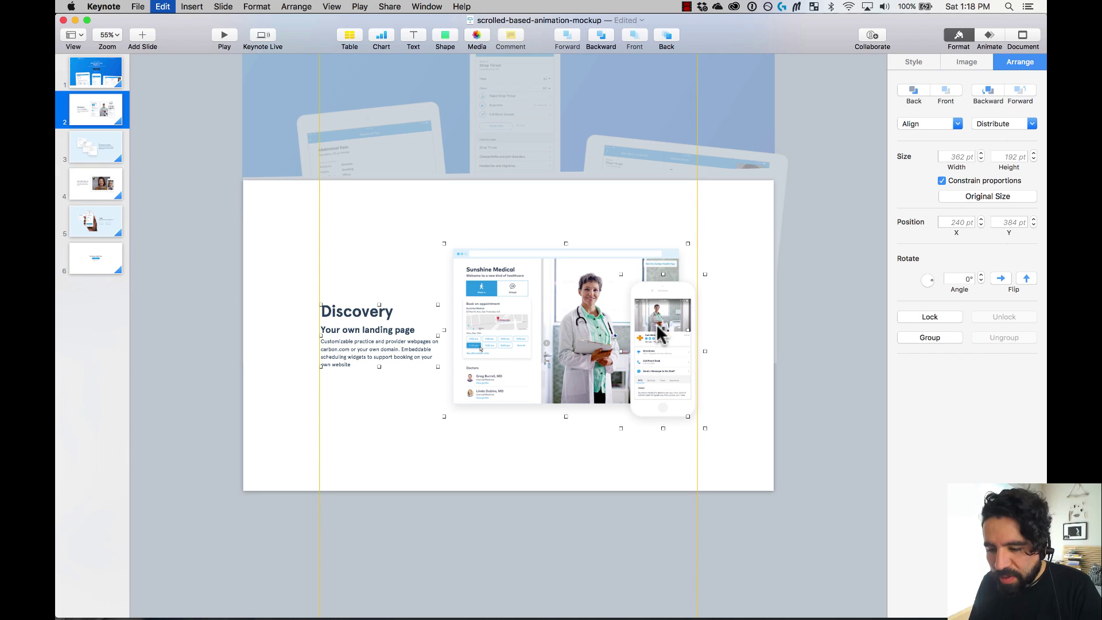
click(118, 147)
key(super+v)
drag(548, 367, 559, 81)
scroll(686, 140, down, 3)
scroll(683, 133, down, 1)
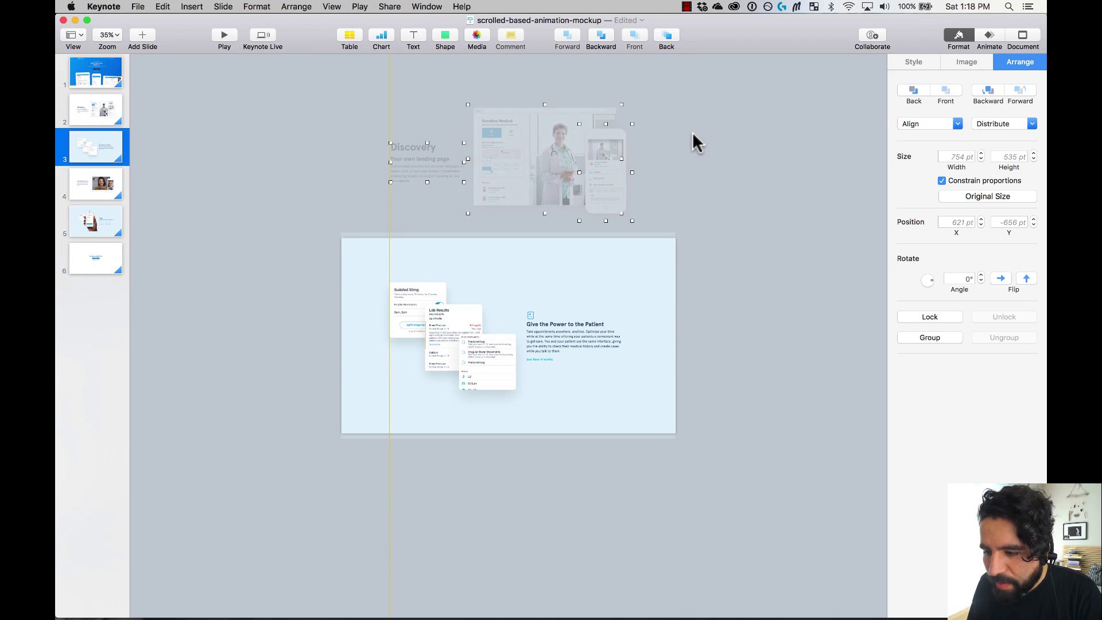
Step: Raise the Discovery phone above slide 3, and move it up again with the browser mockup to a phone Y position of about -1215 pt
click(692, 133)
drag(610, 165, 610, 87)
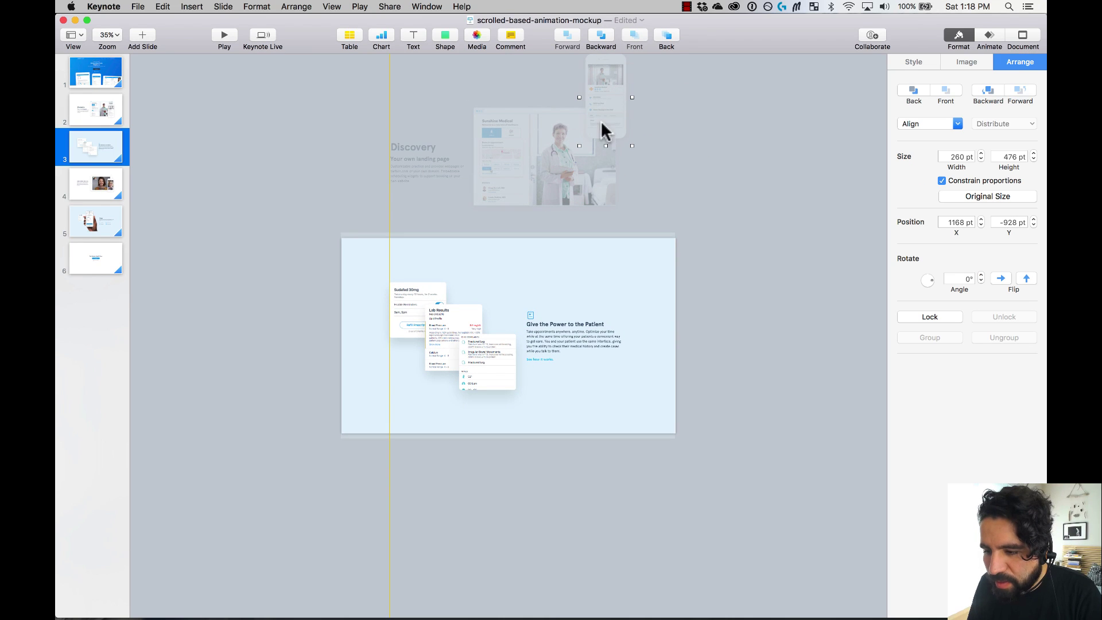
shift+click(574, 167)
drag(576, 166, 573, 115)
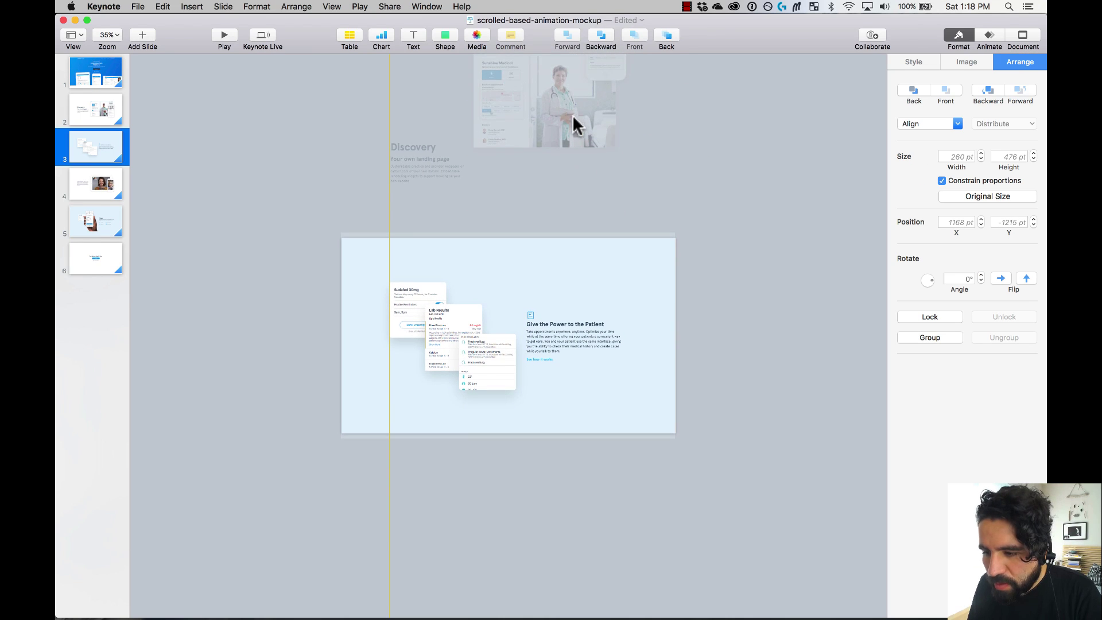
Step: Move the phone further above the browser mockup on slide 3, and raise both until the phone is at Y about -1776 pt
click(686, 97)
drag(616, 73, 615, 40)
scroll(667, 127, down, 4)
drag(552, 185, 560, 137)
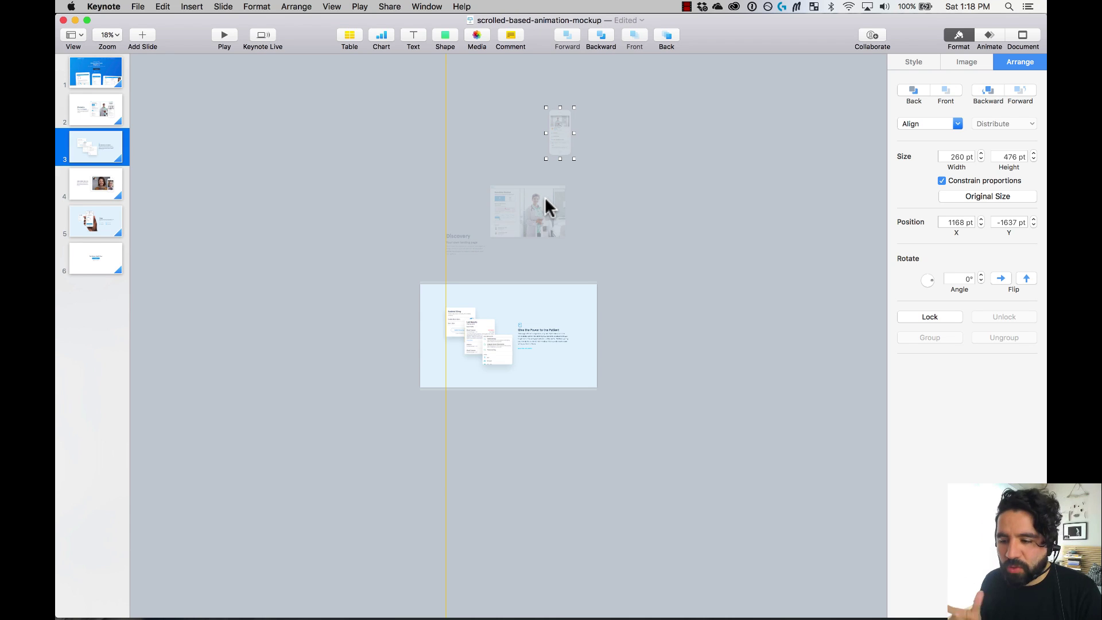
scroll(545, 198, up, 3)
shift+click(555, 172)
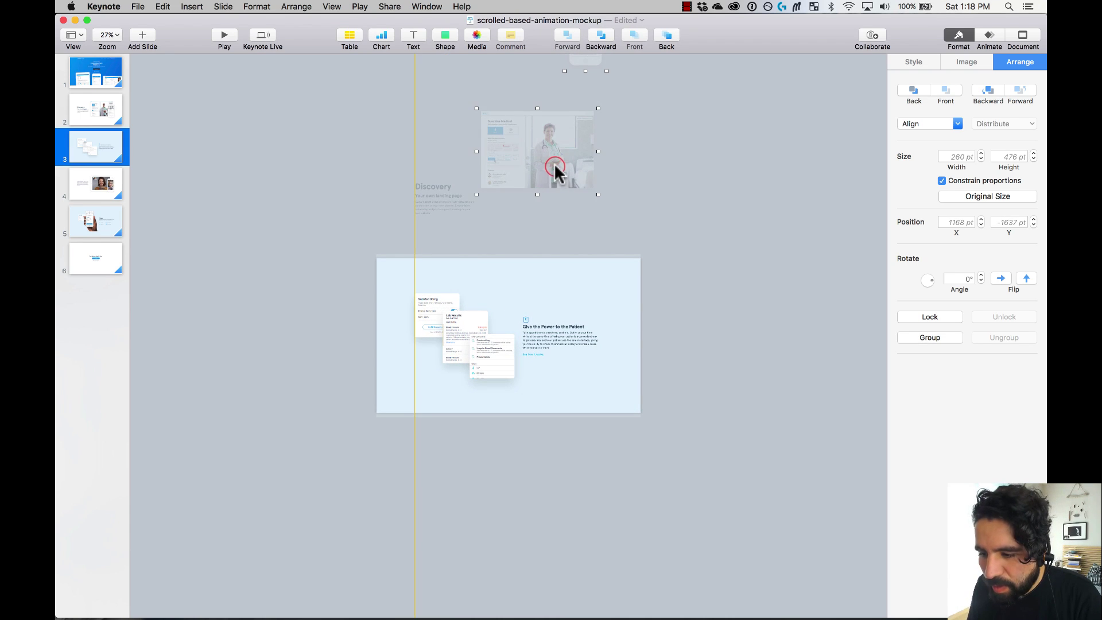
mouse_move(556, 167)
mouse_down()
mouse_move(560, 151)
mouse_move(552, 157)
mouse_up()
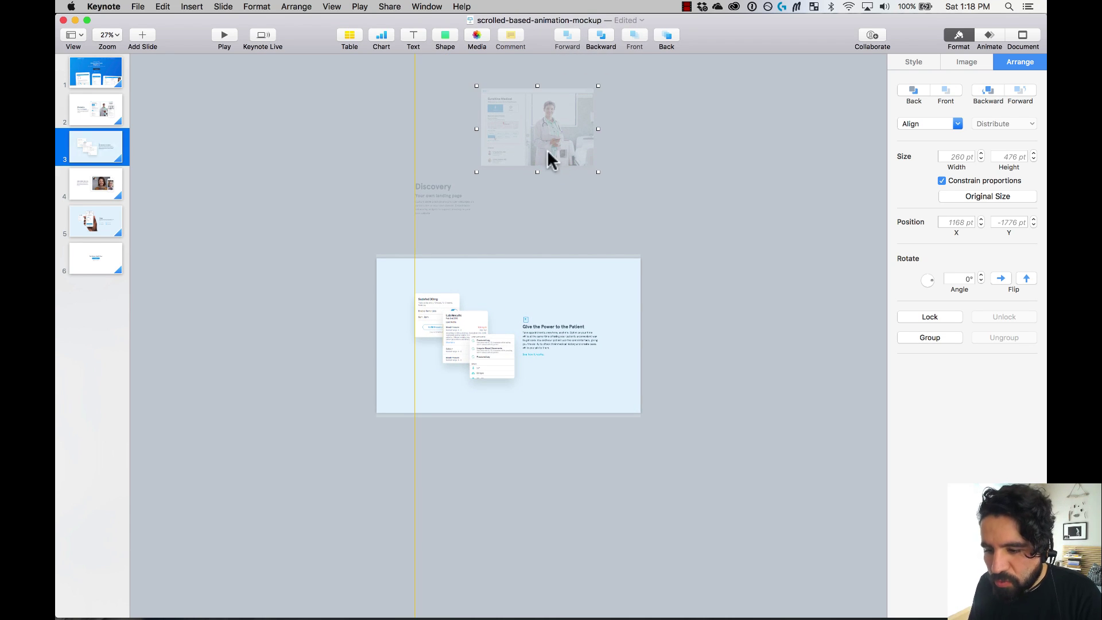
Step: Copy slide 3's three cards and its text onto slide 2 and move them straight down below the slide, the first card at Y about 998 pt
click(336, 163)
click(441, 320)
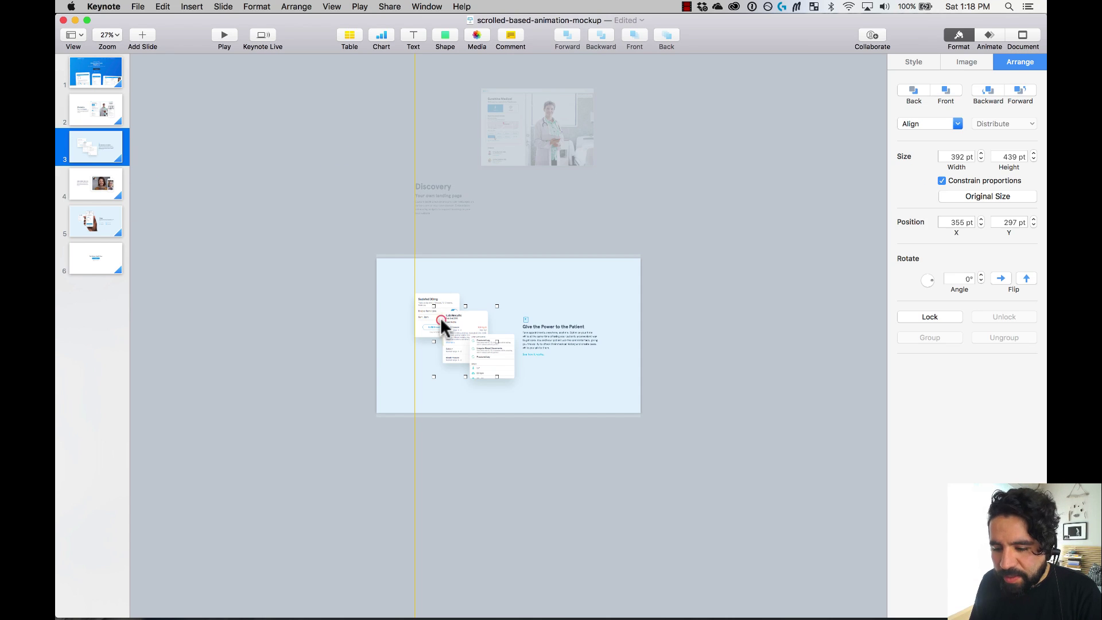
shift+click(423, 306)
shift+click(504, 350)
shift+click(552, 340)
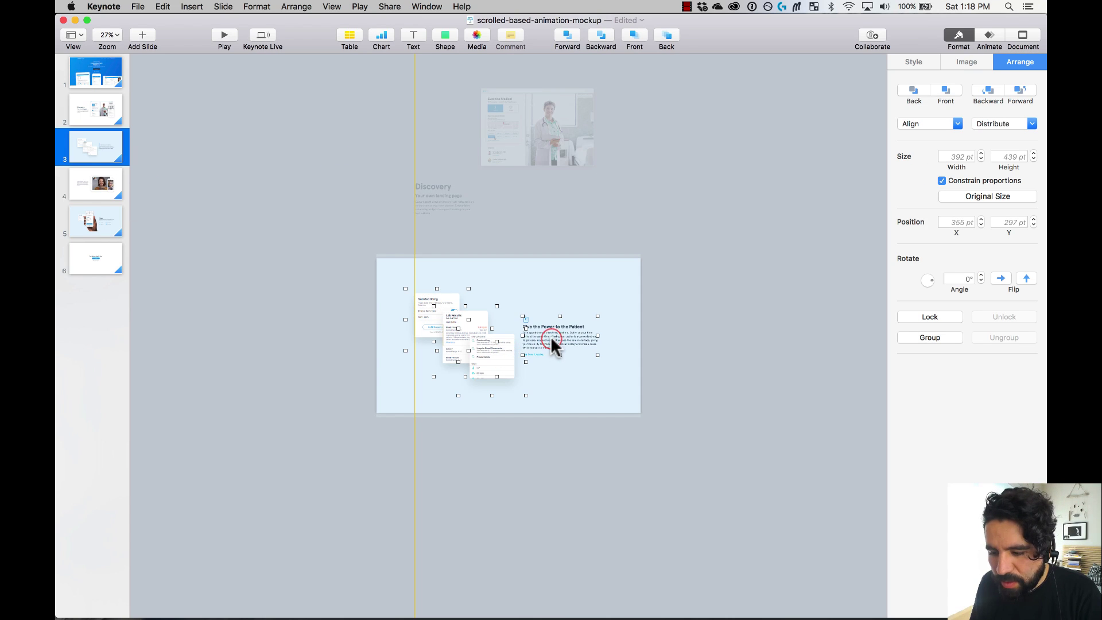
click(107, 111)
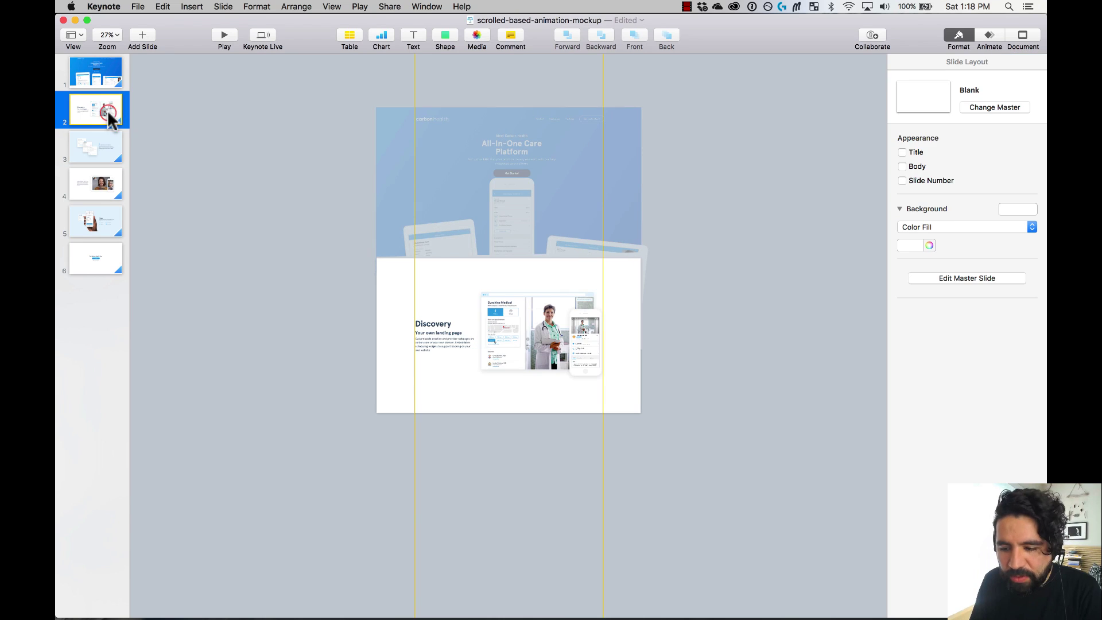
key(super+v)
drag(483, 343, 486, 473)
scroll(546, 553, up, 3)
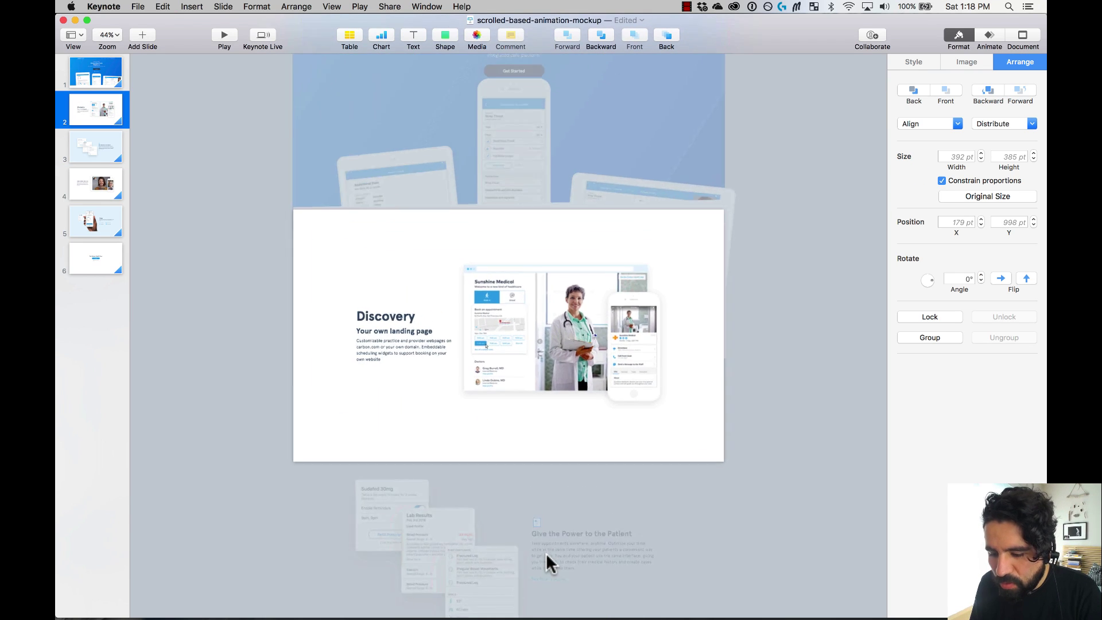
Step: Stagger the Lab Results and Chief Complaints cards further down below slide 2, with the Chief Complaints card at Y about 2334 pt
click(556, 568)
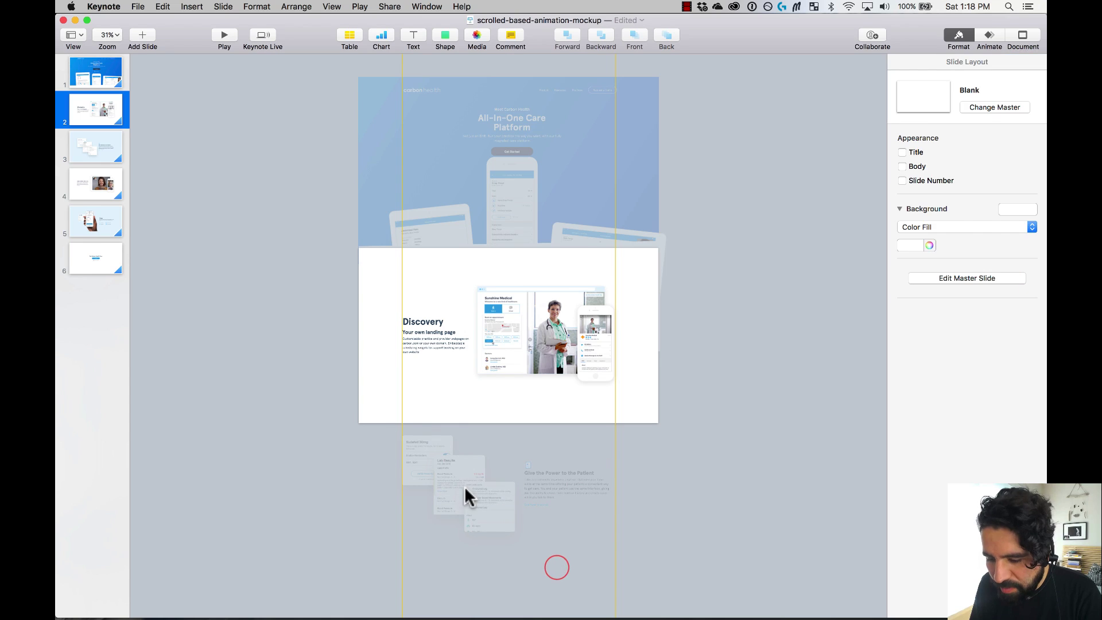
click(450, 474)
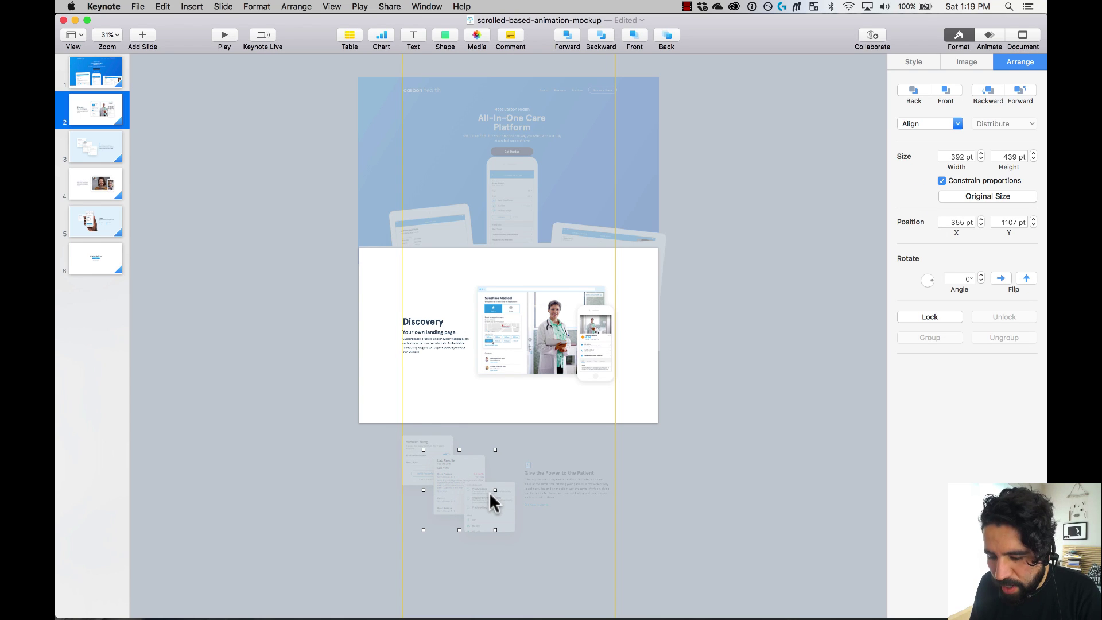
drag(489, 501, 495, 598)
click(591, 539)
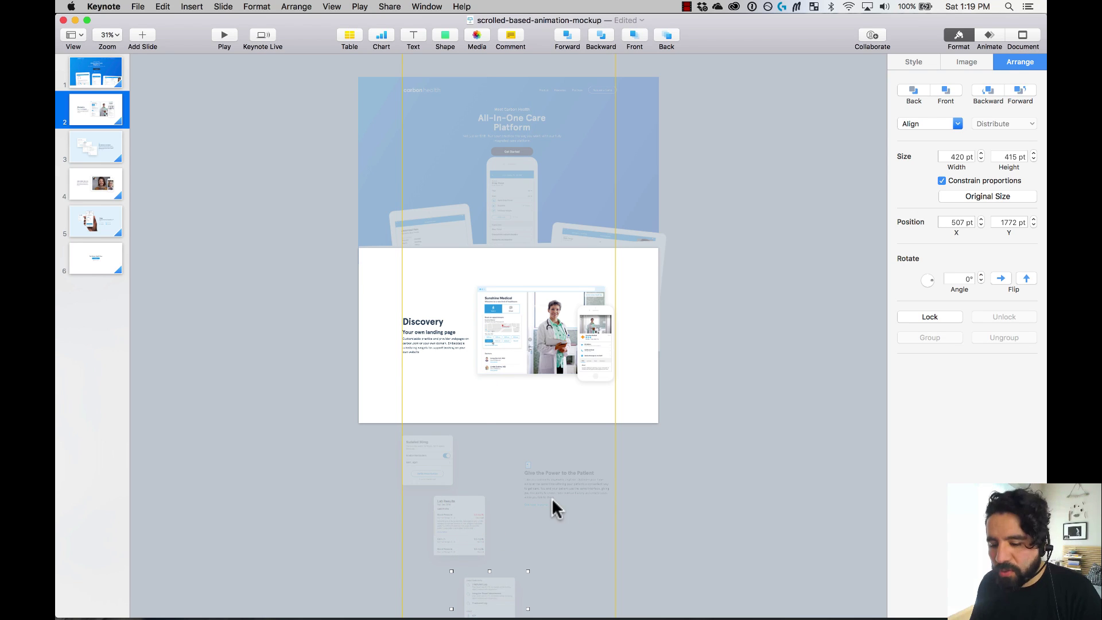
scroll(559, 494, down, 5)
drag(508, 487, 495, 534)
shift+click(482, 443)
drag(481, 449, 479, 455)
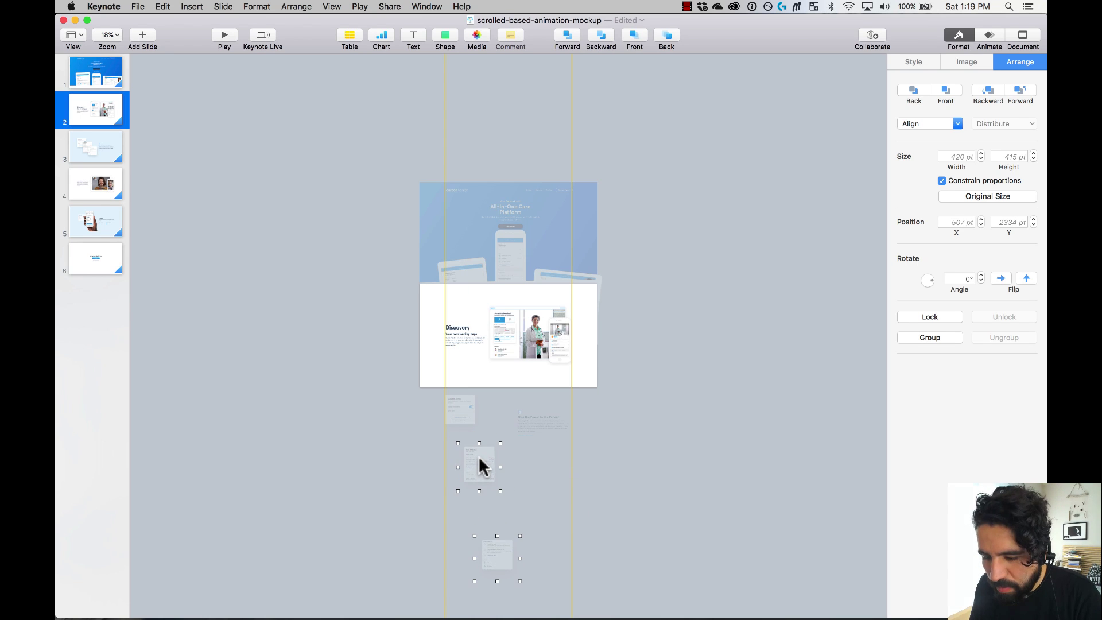
Step: Play the slideshow from slide 2 to check how the patient cards scroll in, and exit it
key(super+shift+period)
click(107, 109)
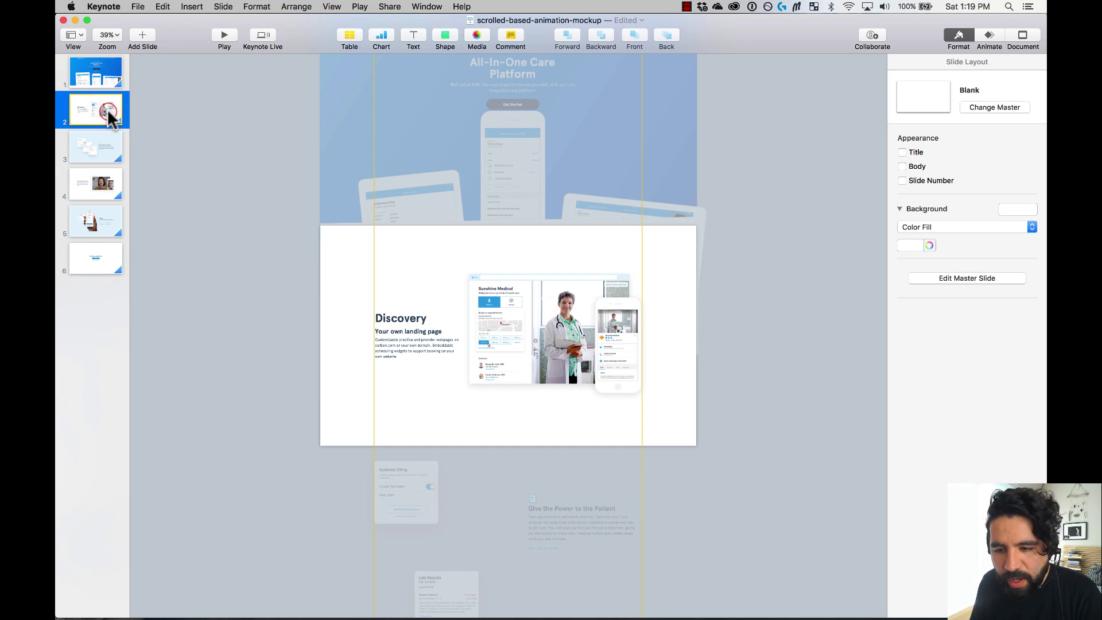
click(225, 38)
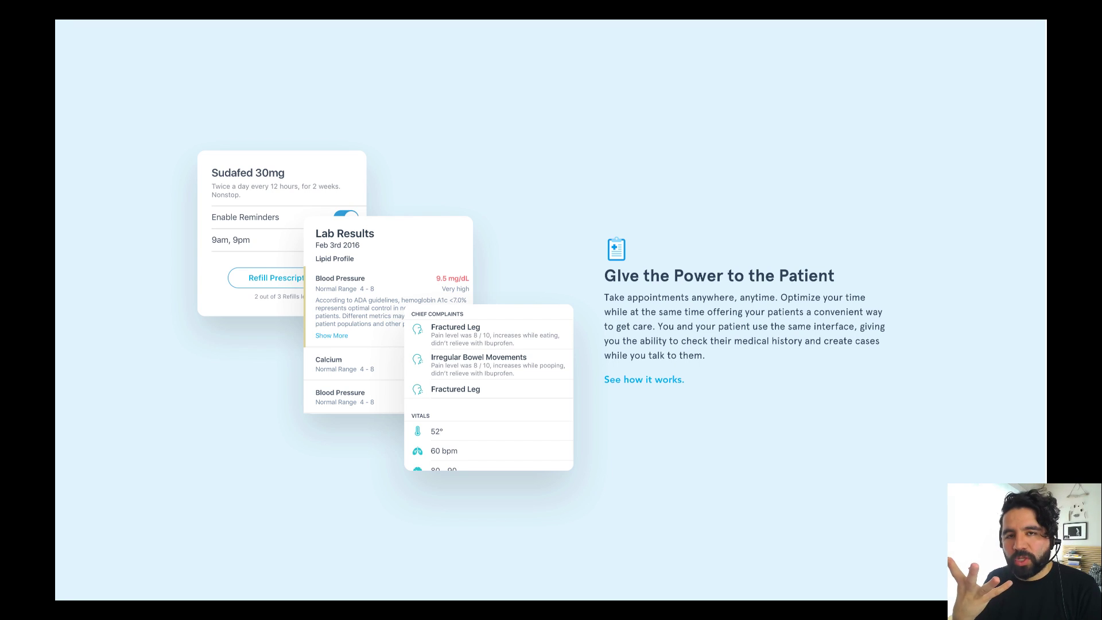
key(Escape)
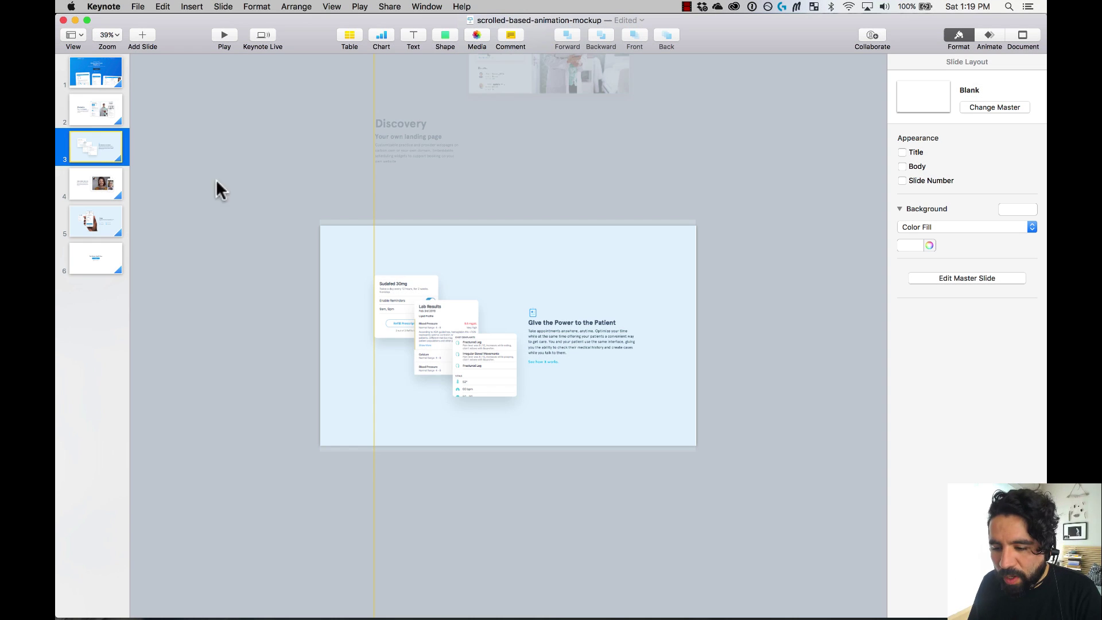
Step: Copy slide 3's light blue background image onto slide 2, place it below the slide at Y 967 pt, and send it to the back
click(331, 254)
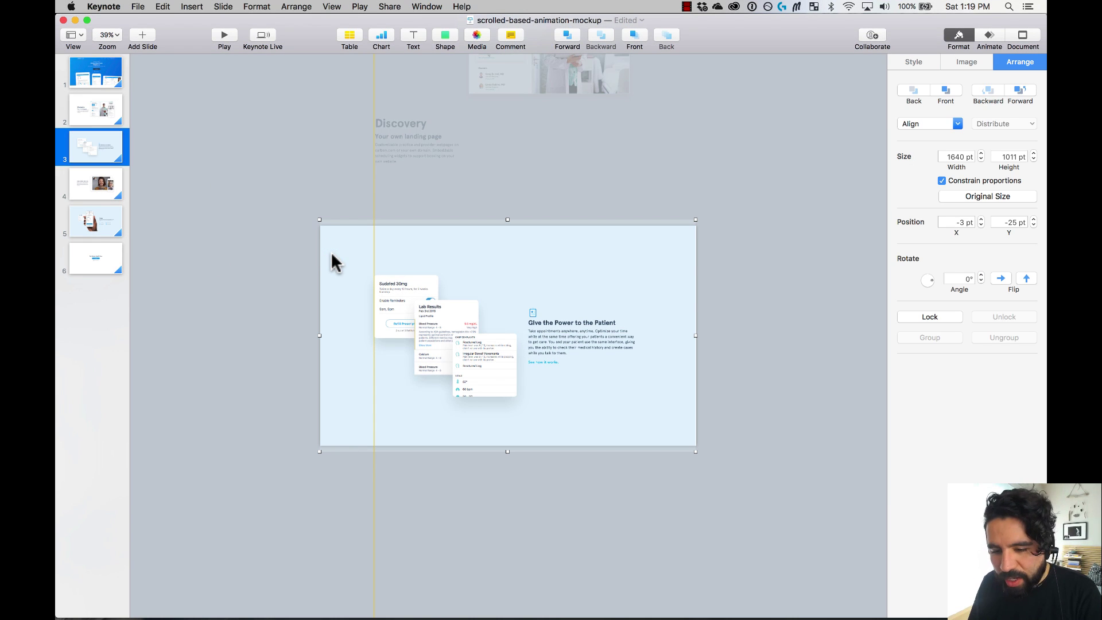
click(109, 120)
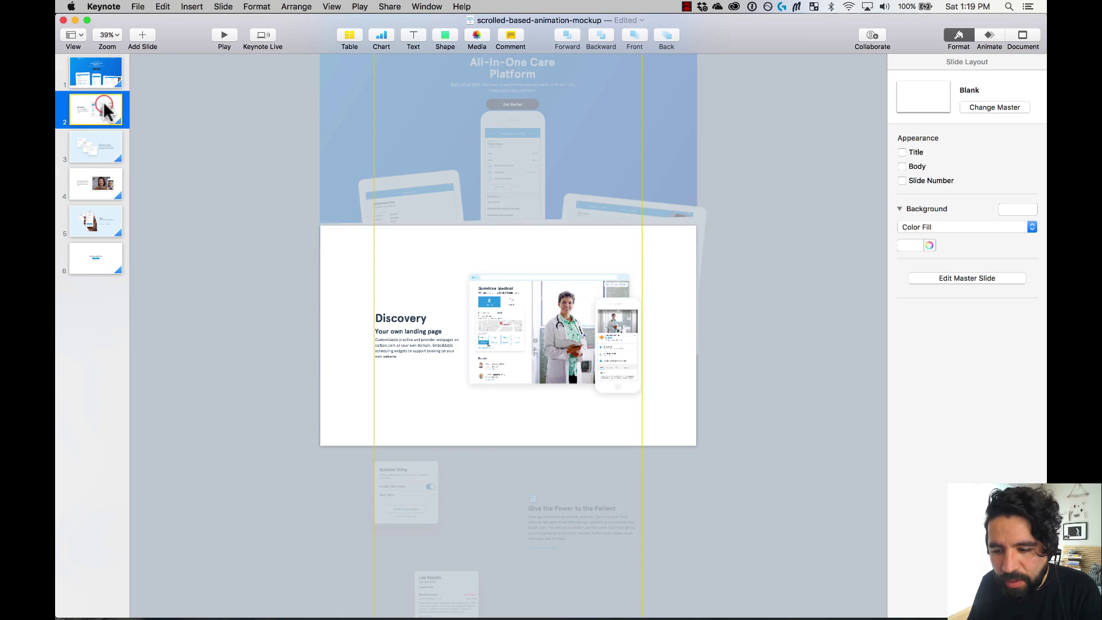
click(476, 276)
click(474, 247)
drag(474, 246, 492, 470)
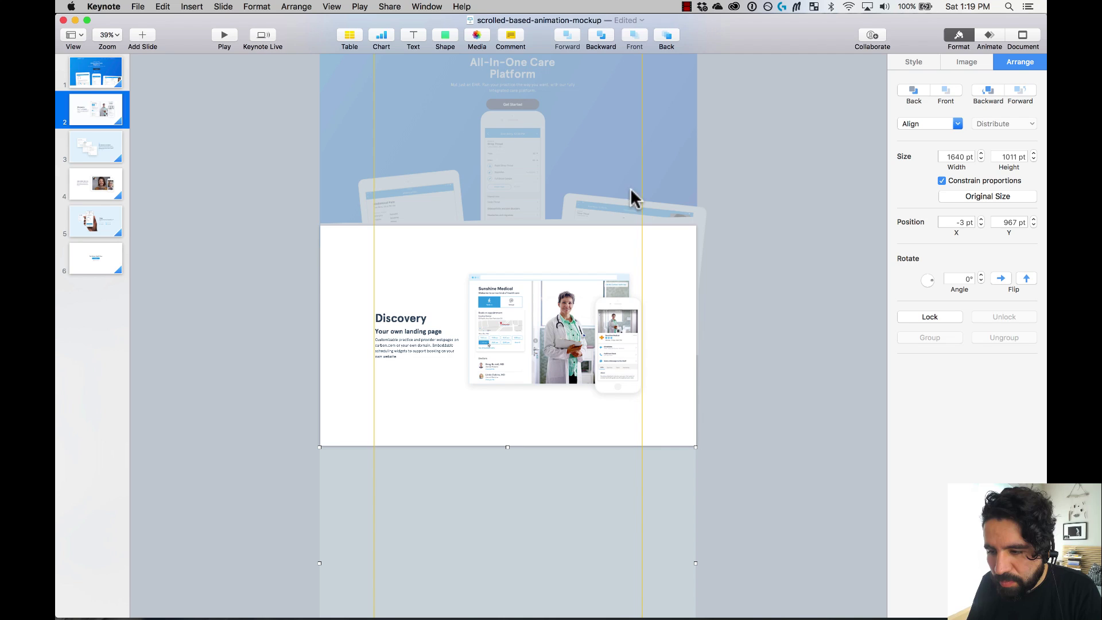
click(667, 36)
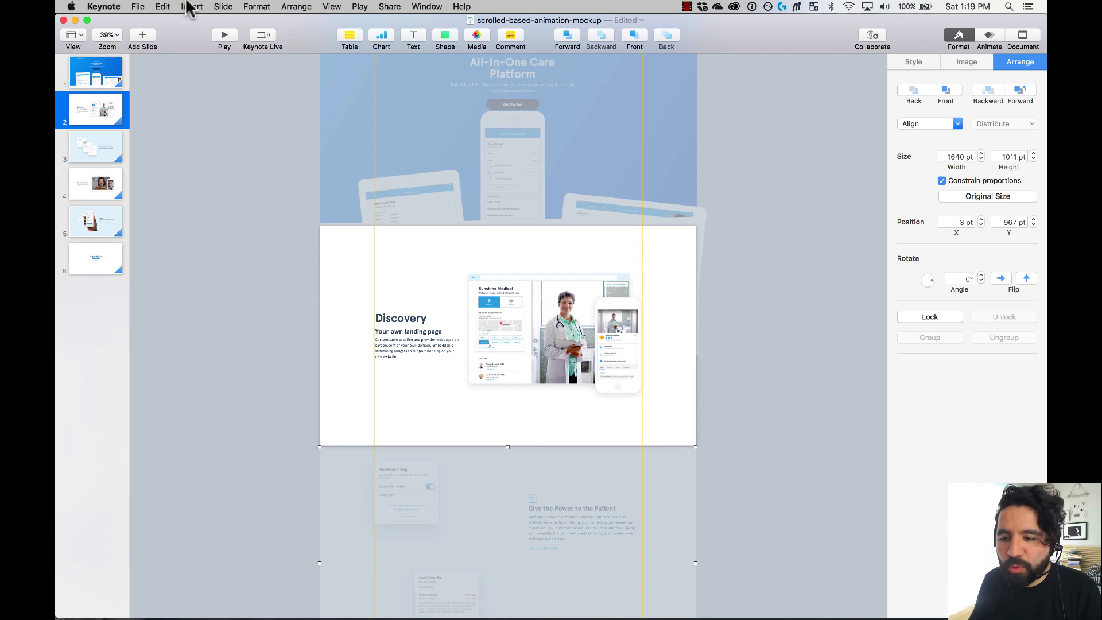
Step: Replay the transition from slide 2 to slide 3 to check the scrolling blue background, and exit the slideshow
click(229, 38)
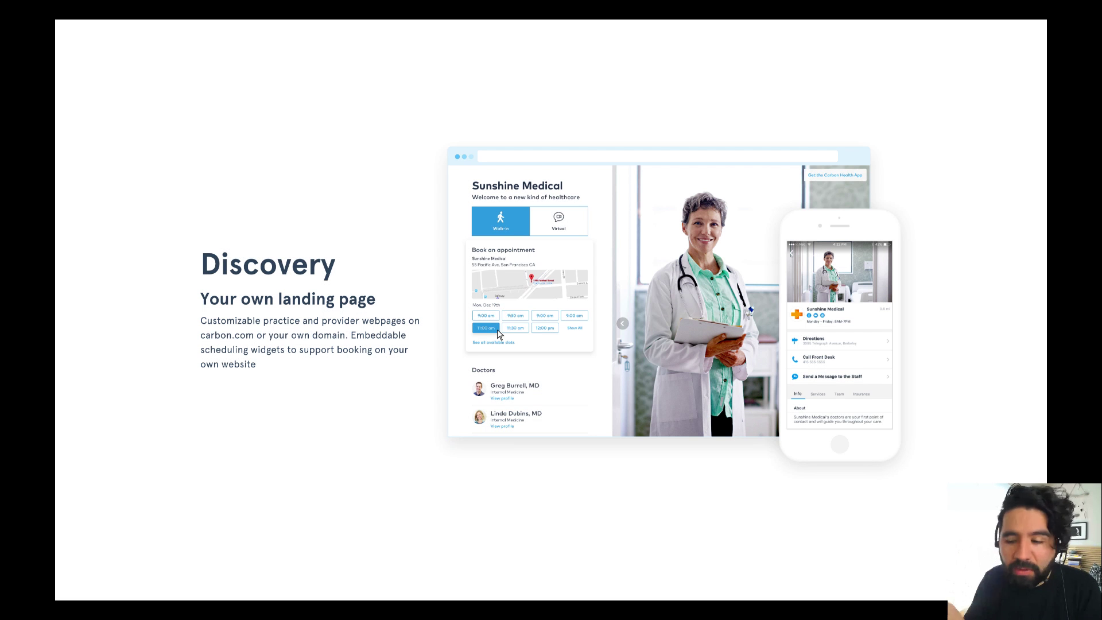
key(Right)
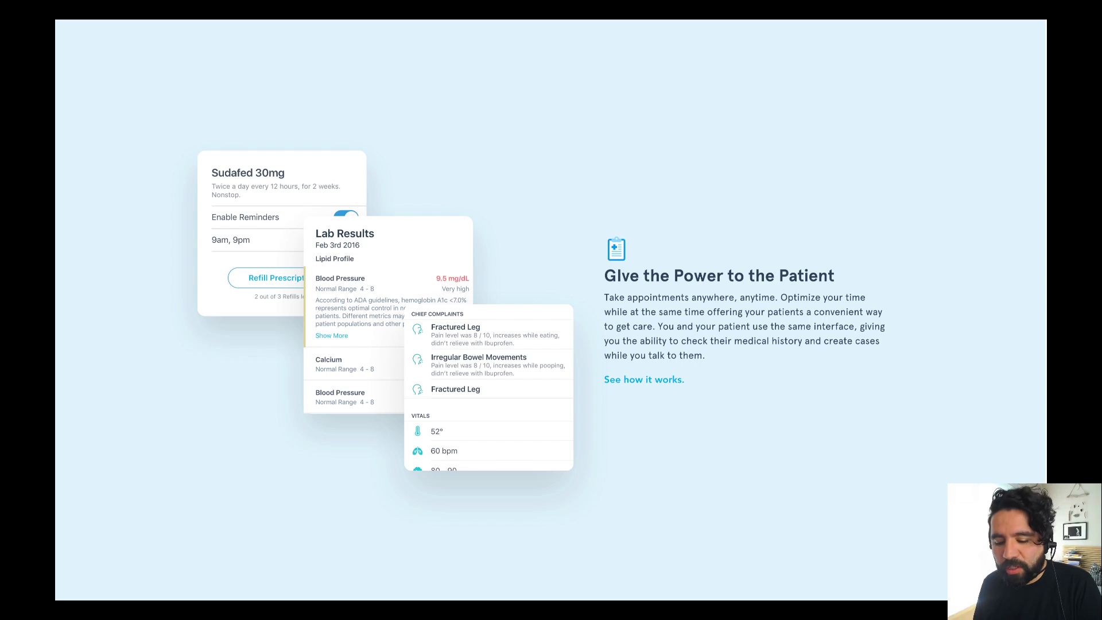
key(Escape)
Step: Copy slide 3's background, cards and text onto slide 4 and stagger them above it, the Chief Complaints card at Y about -567 pt
key(Down)
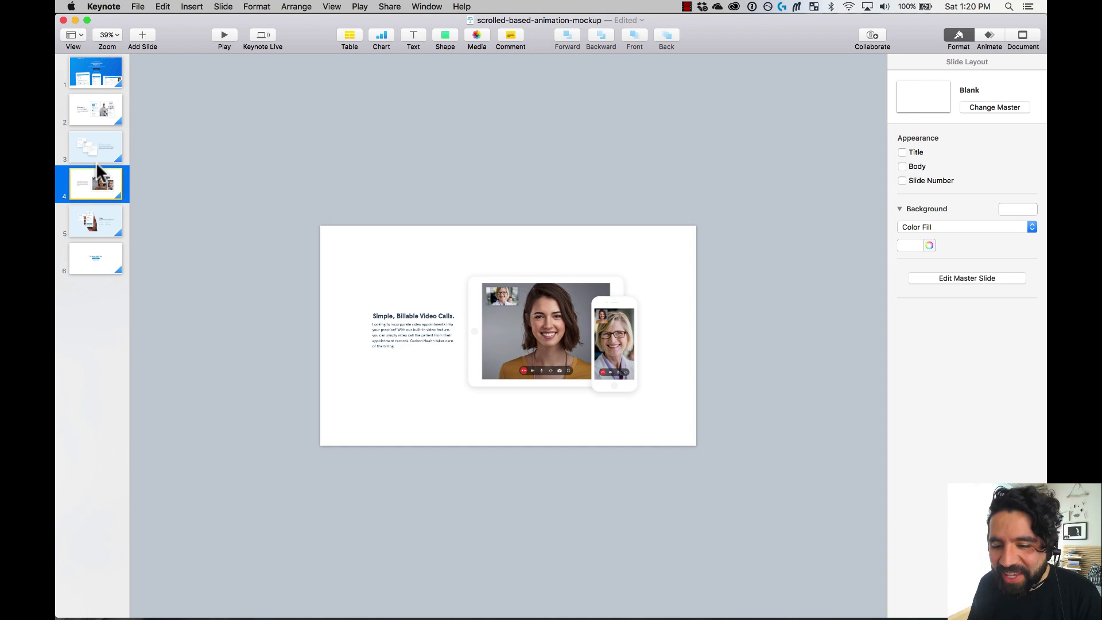
click(96, 153)
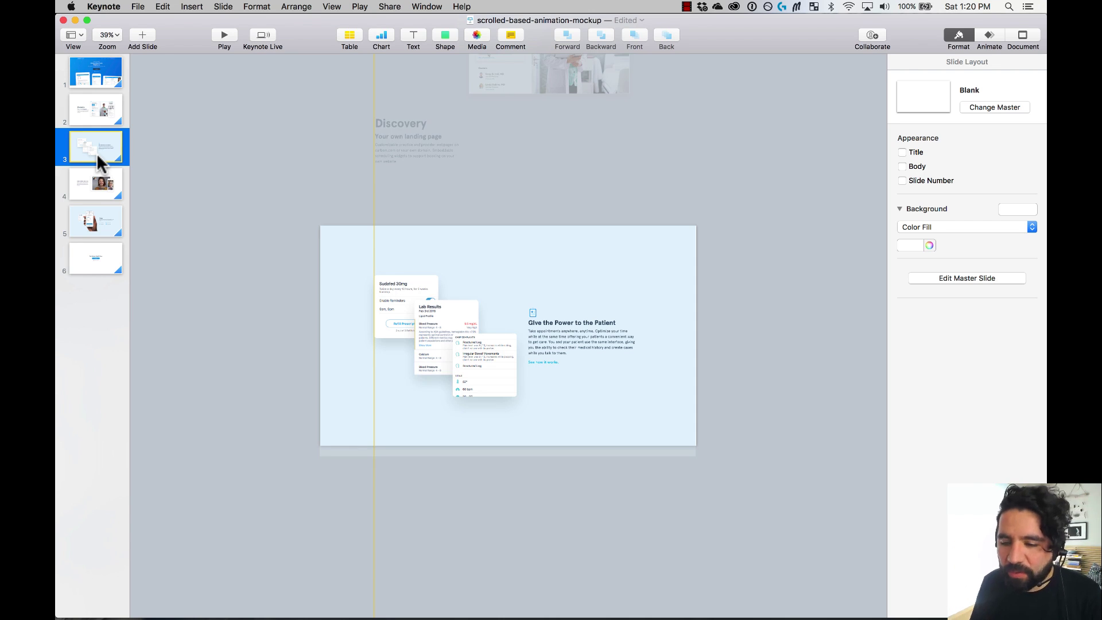
click(337, 310)
key(super+c)
click(96, 183)
key(super+v)
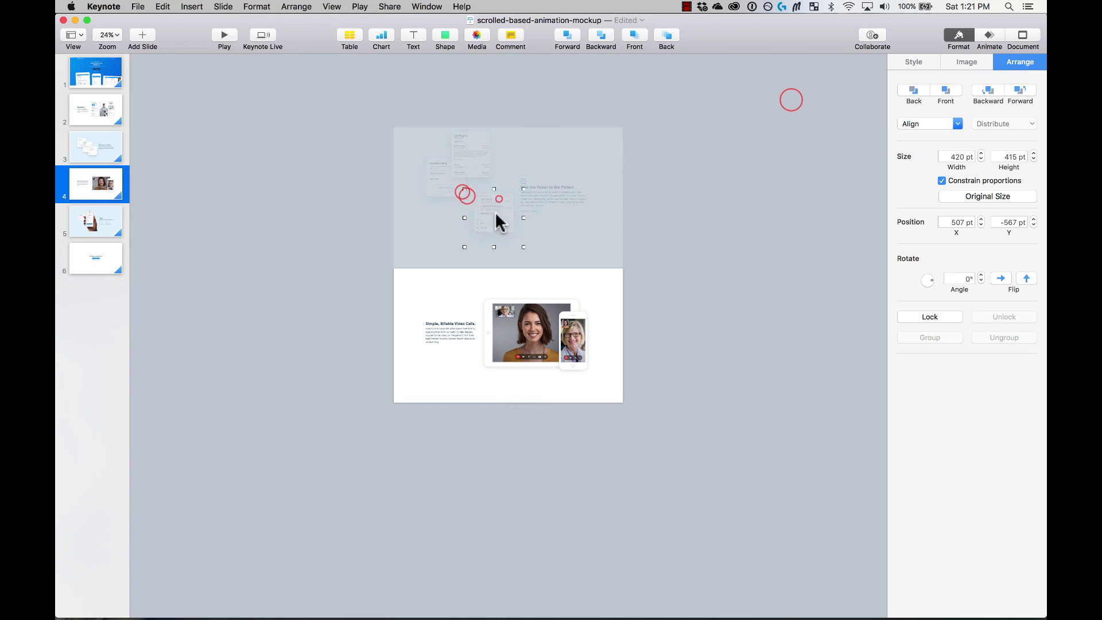
Step: Copy slide 4's video call text, tablet and phone below slide 3, and move the phone further down than the tablet
key(super+shift+0)
drag(280, 288, 694, 396)
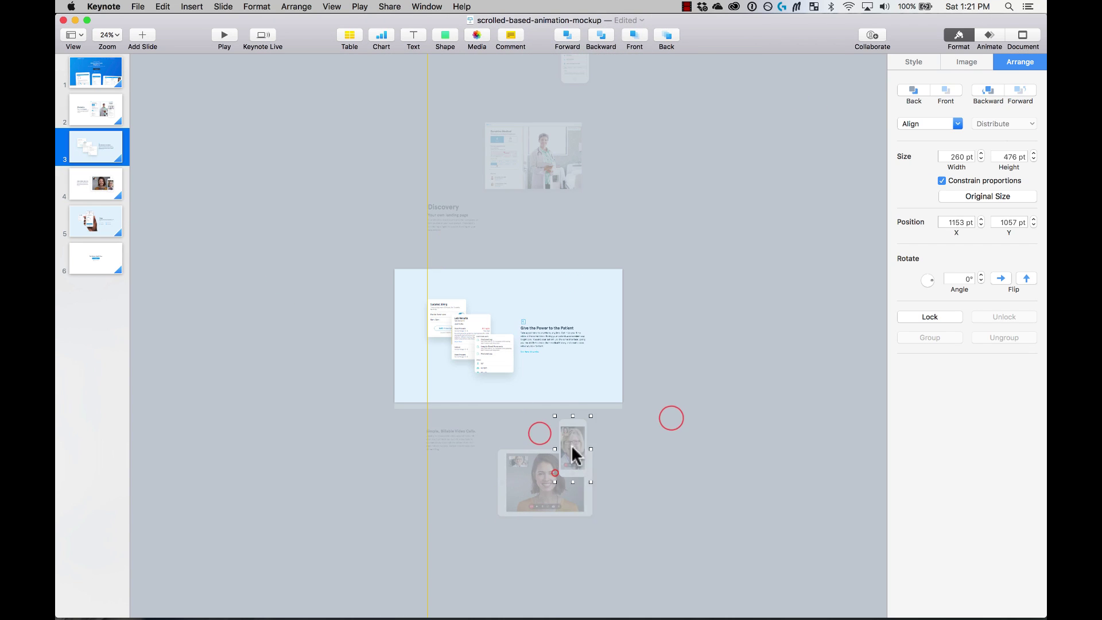
drag(570, 450, 570, 551)
Step: Copy the video call text, tablet and phone onto slide 5 and stagger them above it, the tablet at Y about -1093 pt
click(92, 198)
click(68, 223)
click(552, 214)
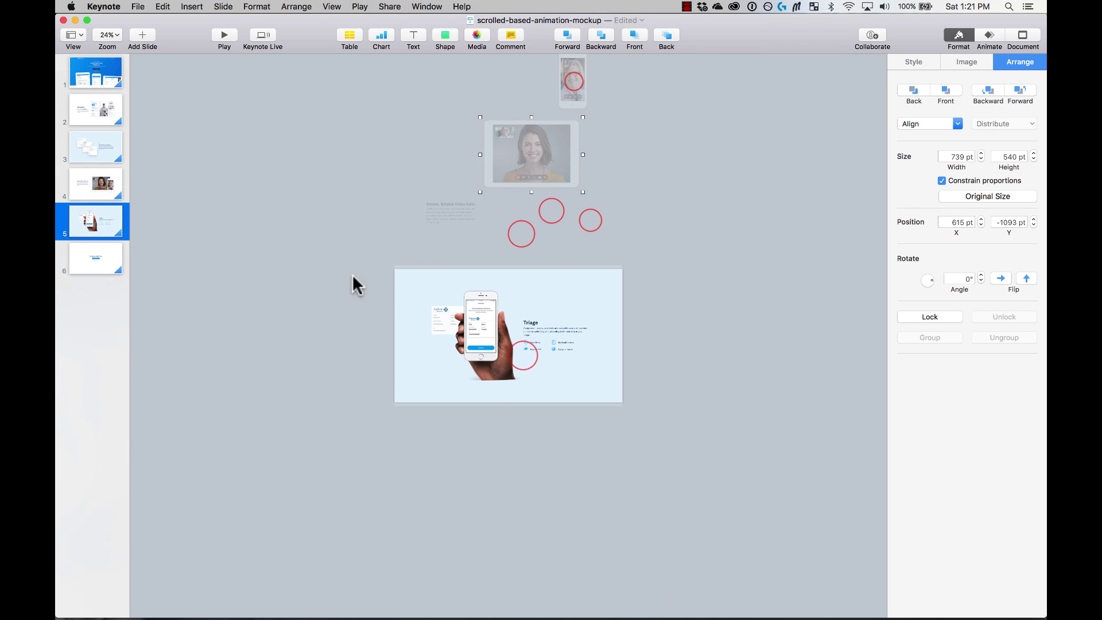
click(352, 281)
Step: Copy slide 5's Triage objects and background below slide 4, and lower the hand-held phone beneath the card to Y about 1604 pt
key(Up)
click(543, 471)
click(442, 449)
shift+click(462, 473)
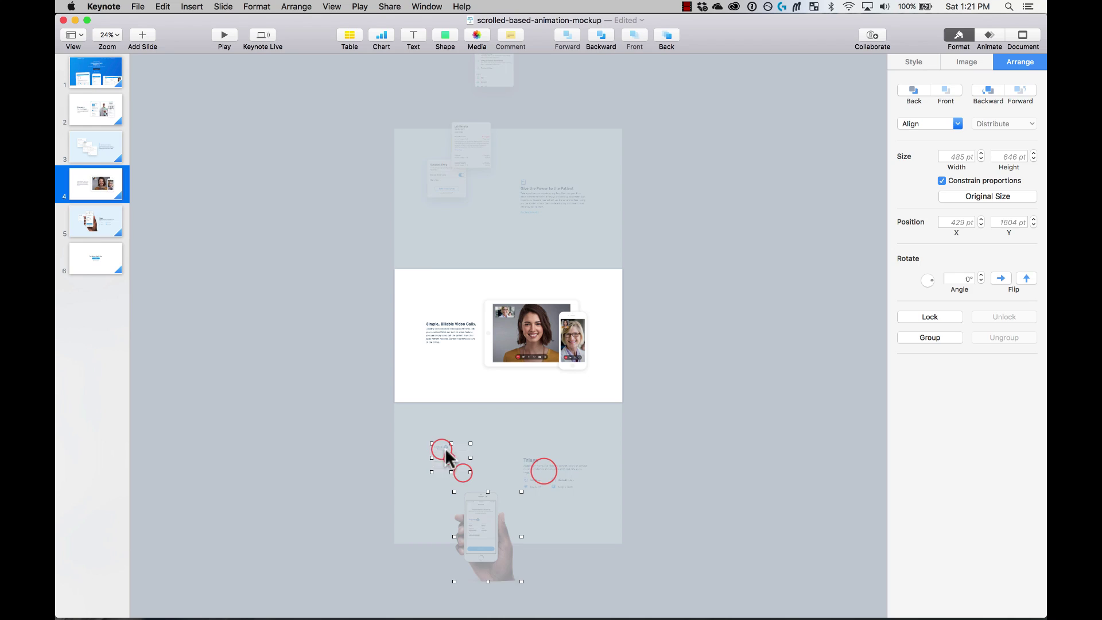
click(256, 317)
Step: Copy the Triage objects and background onto slide 6 and stagger them above it, raising the hand-held phone highest
key(Down)
key(Down)
click(475, 201)
shift+click(444, 176)
Step: Copy slide 6's Try Carbon Health Now heading and button onto slide 5 and place them below the slide
click(487, 298)
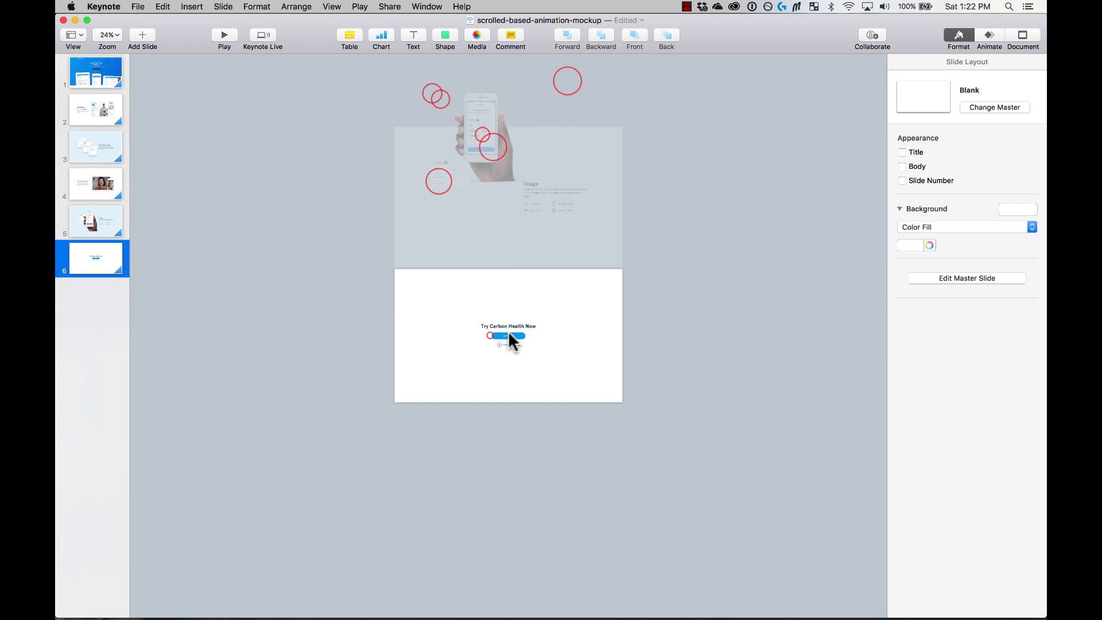
key(Up)
click(519, 453)
Step: Go through slides 1 to 5 and examine how the off-slide layers are staggered above and below each one
key(Up)
key(Up)
key(Up)
click(67, 160)
key(super+shift+comma)
key(Down)
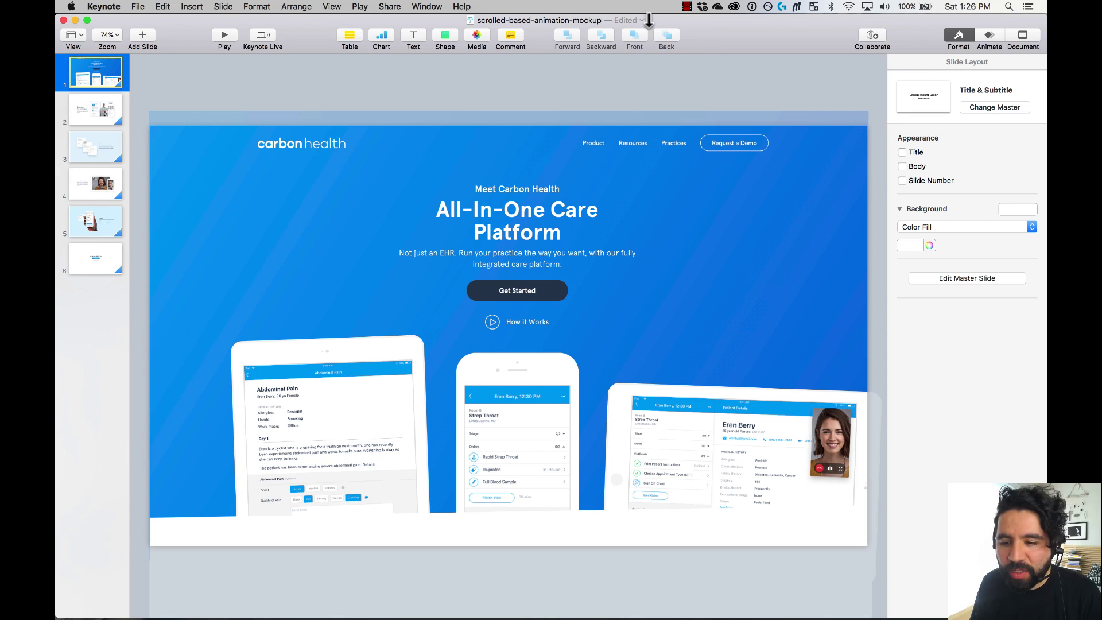
scroll(505, 259, down, 2)
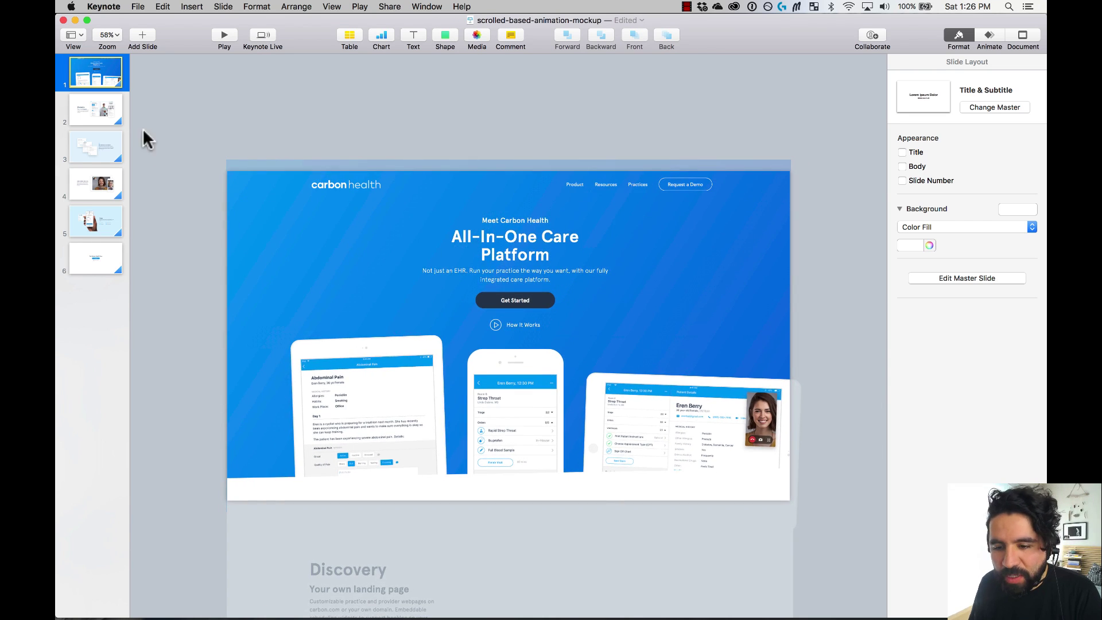
click(95, 109)
scroll(620, 281, down, 1)
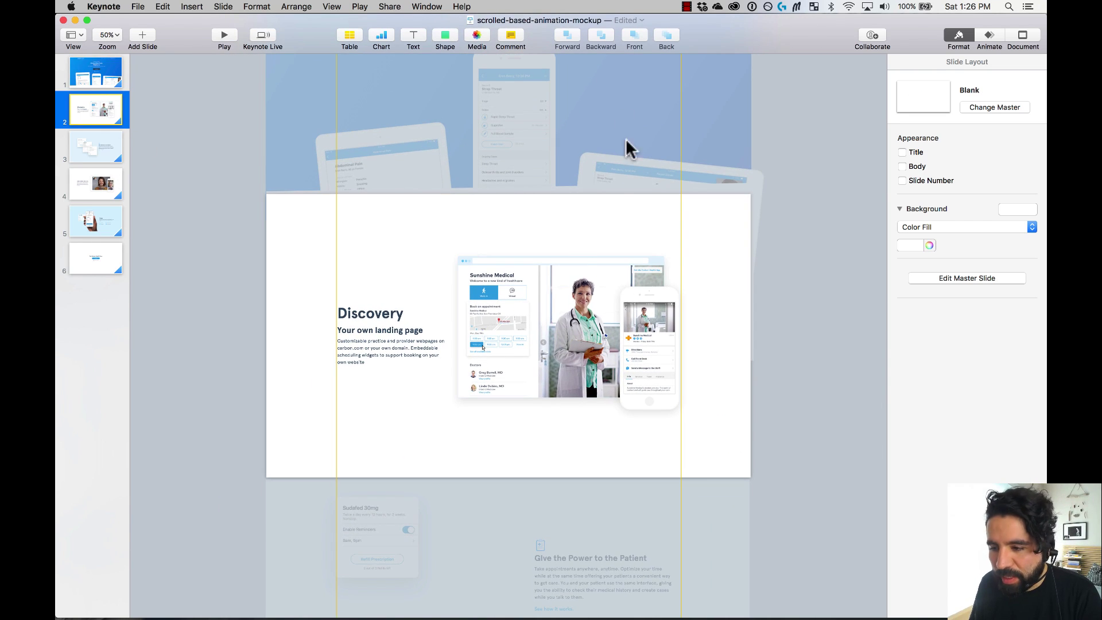
click(113, 140)
scroll(474, 359, down, 2)
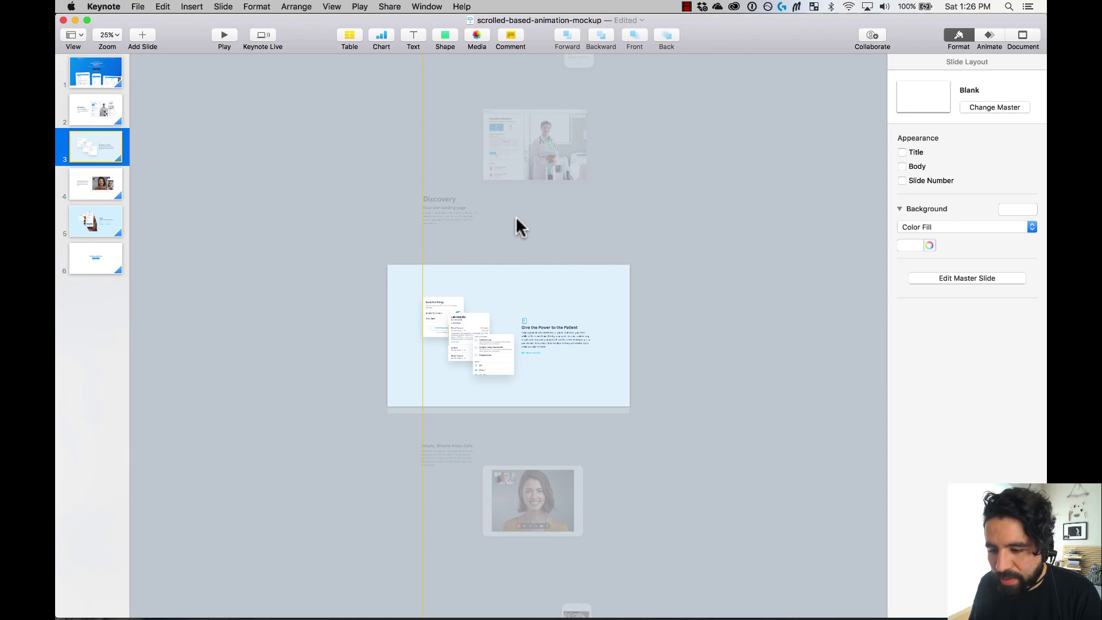
click(104, 190)
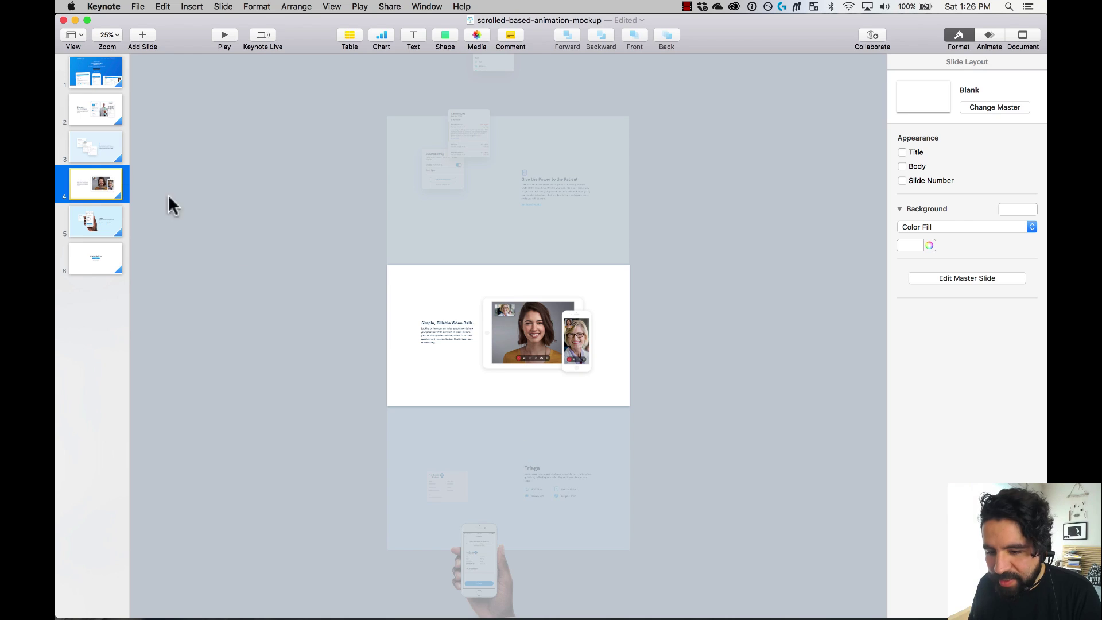
click(74, 225)
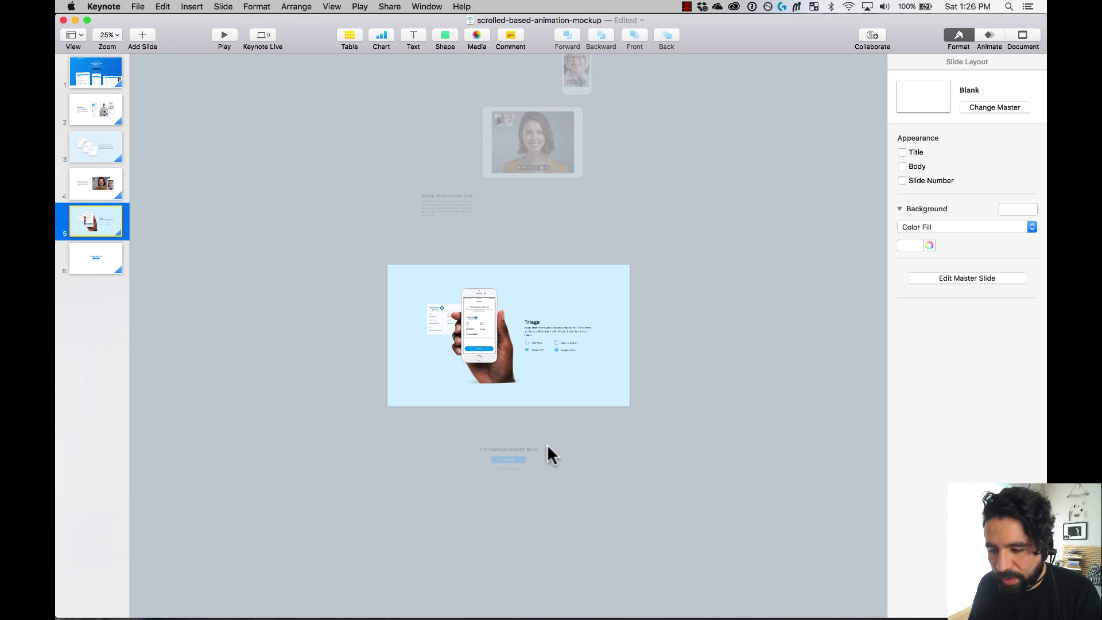
Step: Play the slideshow from slide 1 through slide 6 to check the parallax transitions, and exit it
click(105, 74)
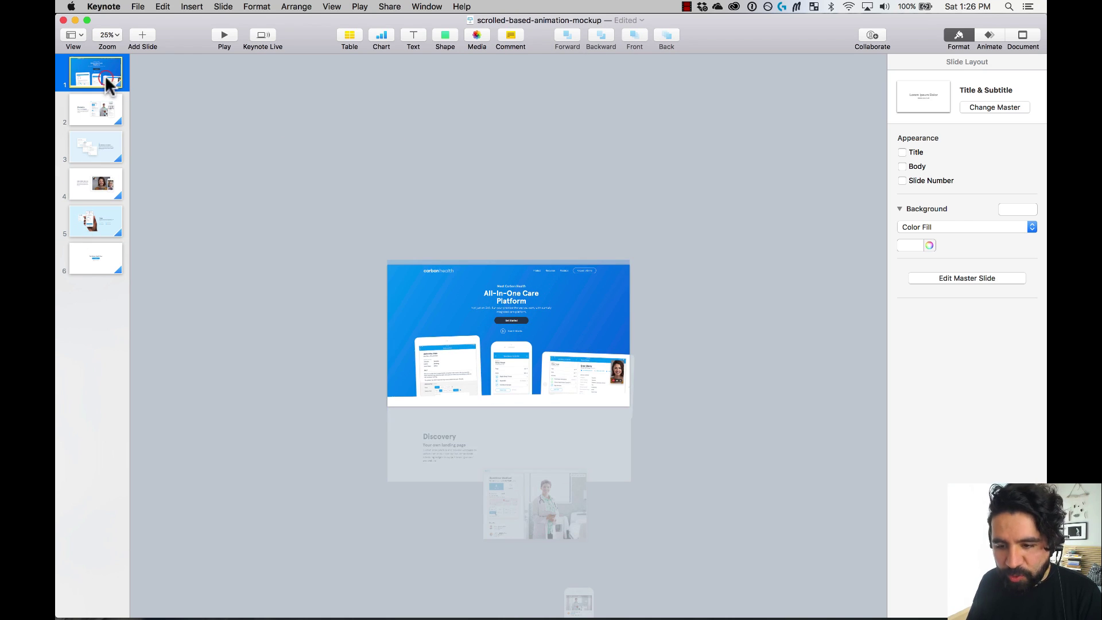
click(224, 35)
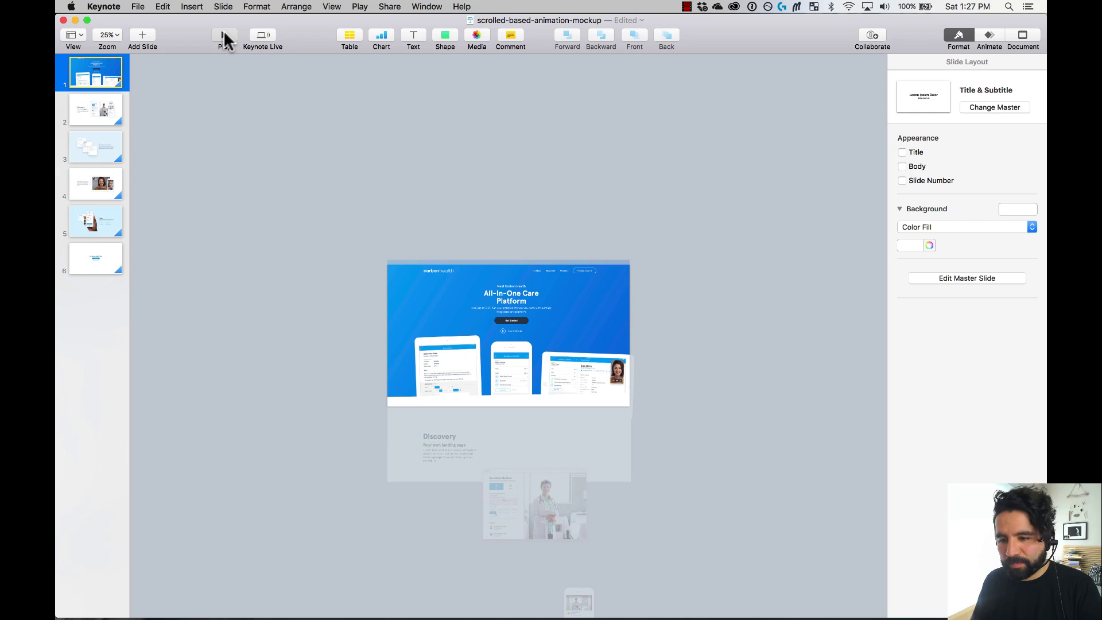
key(Right)
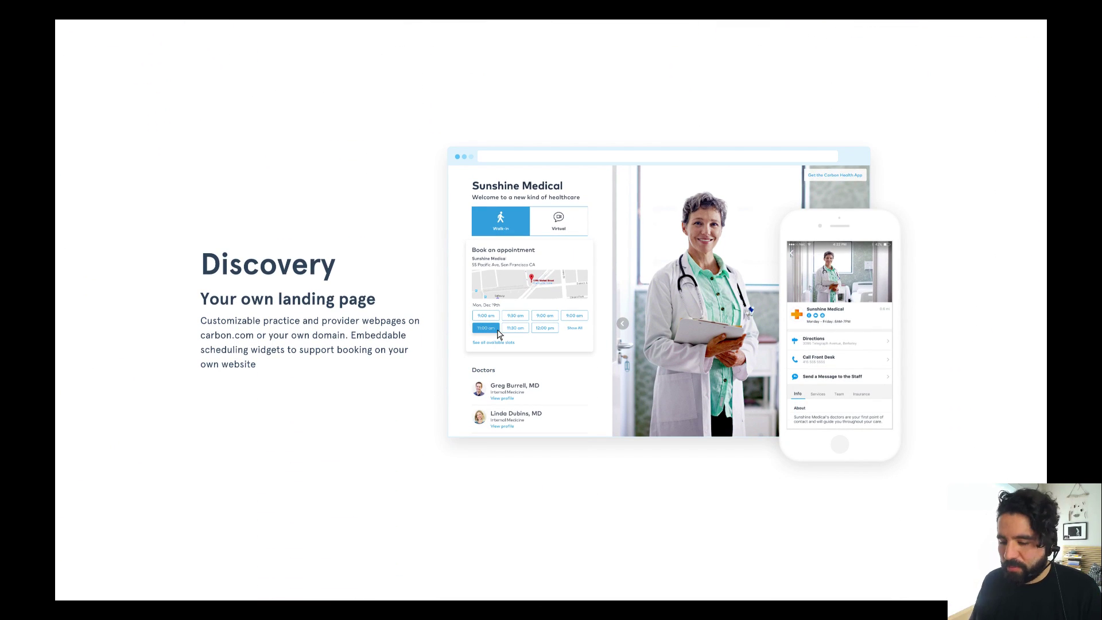
key(Right)
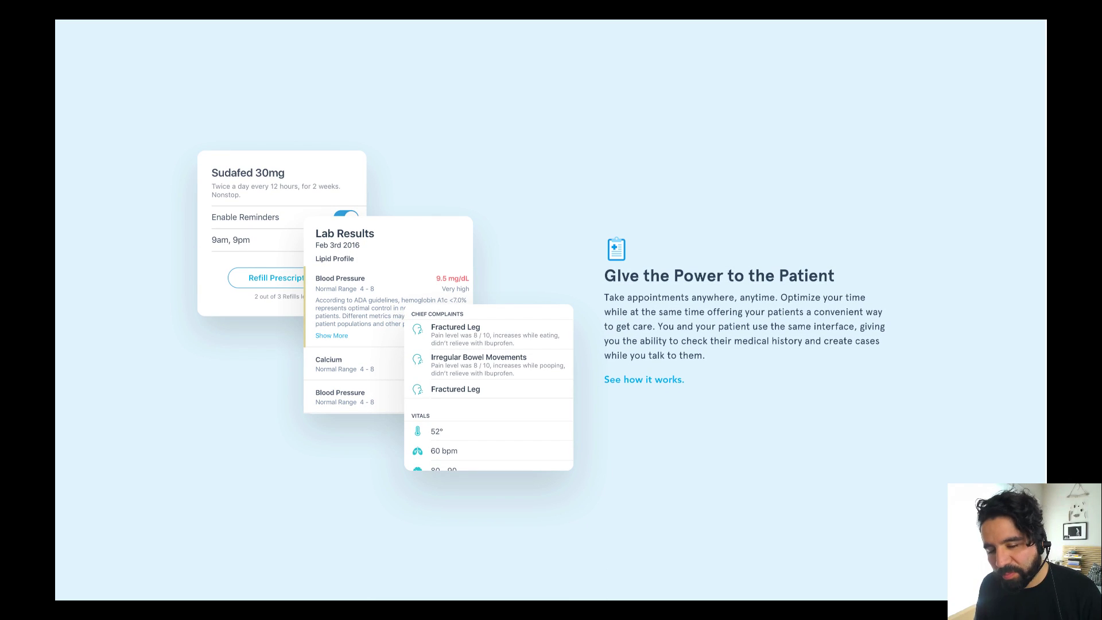
key(Right)
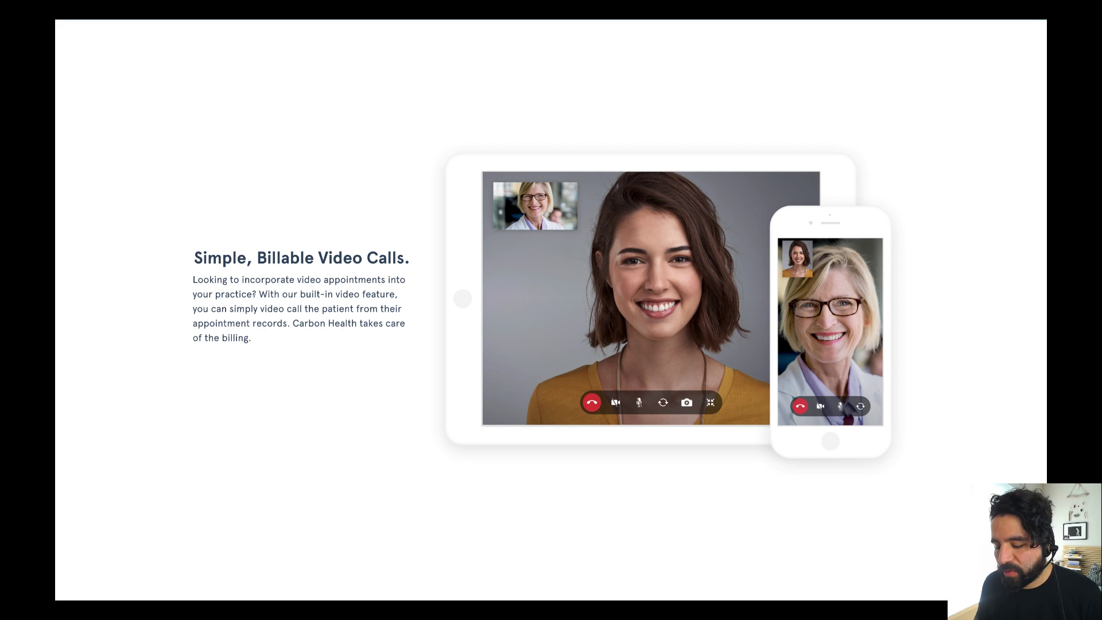
key(Right)
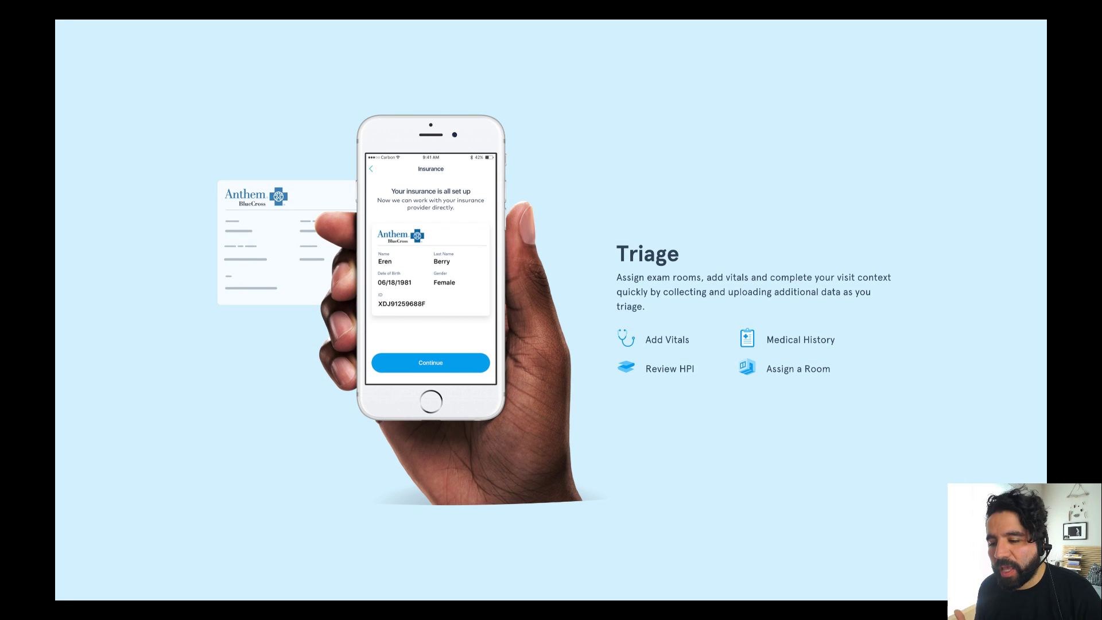
key(Right)
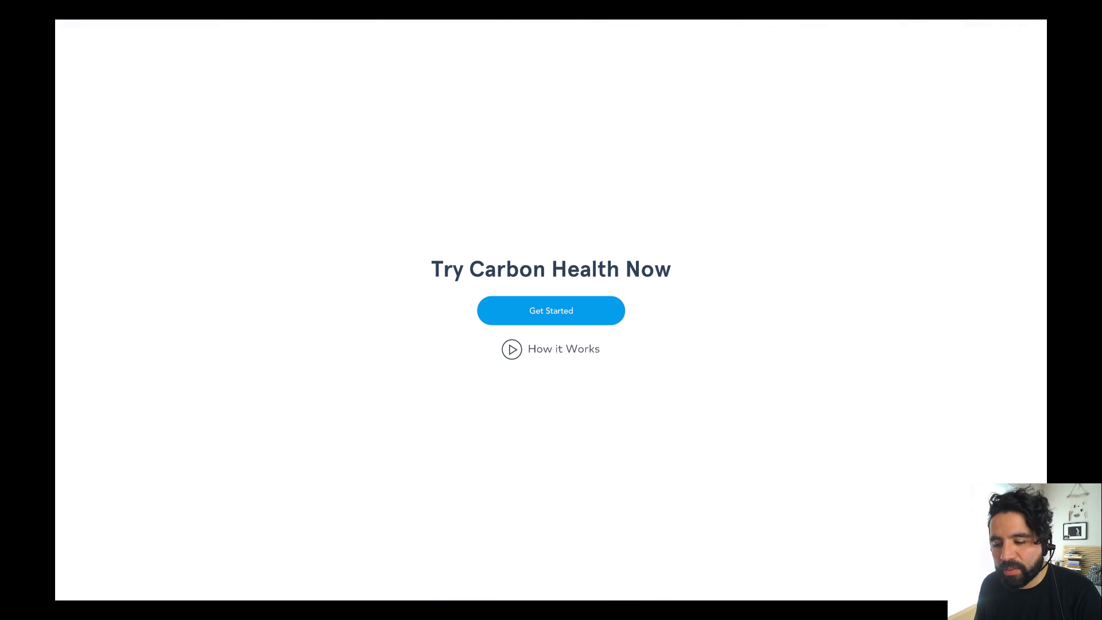
key(Escape)
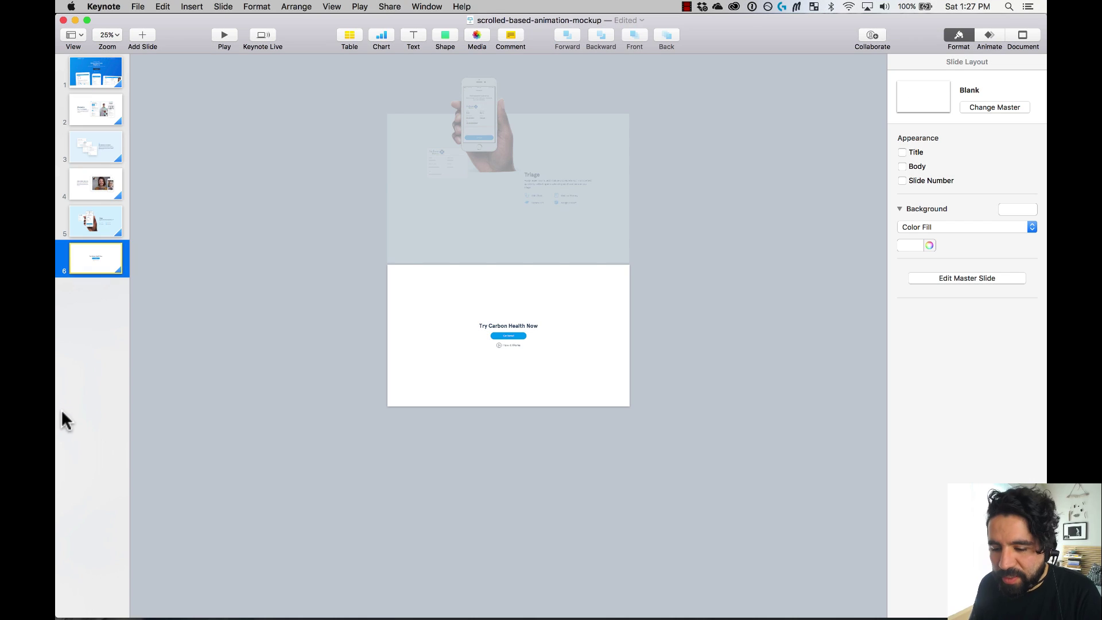
Step: Delete the light-blue background image above slide 6, behind the off-slide Triage objects
click(346, 239)
click(437, 236)
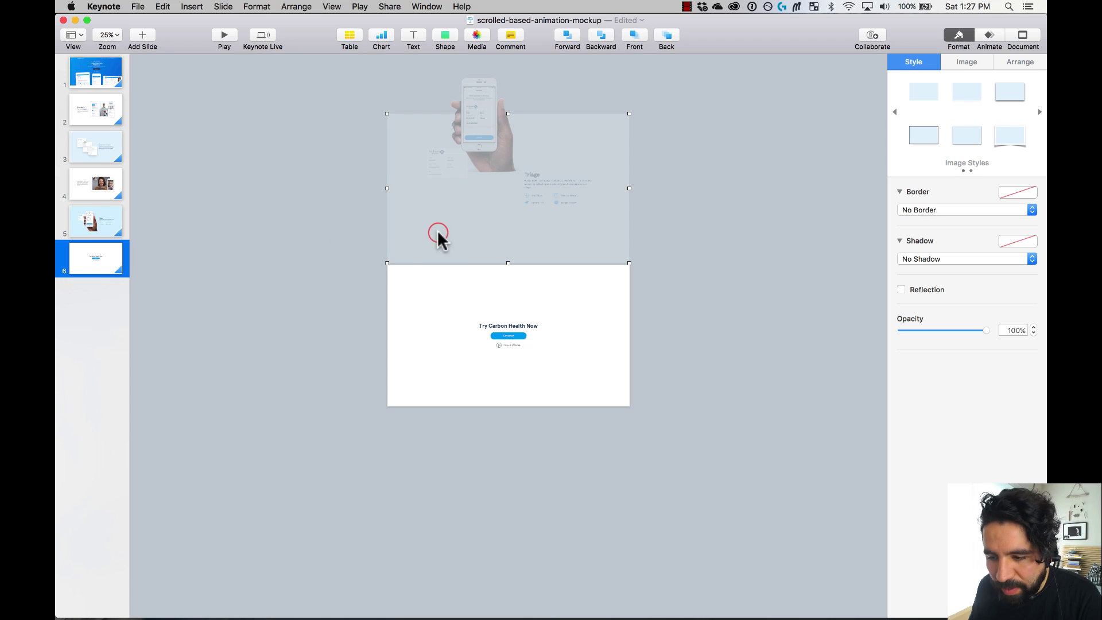
scroll(404, 257, up, 3)
click(407, 265)
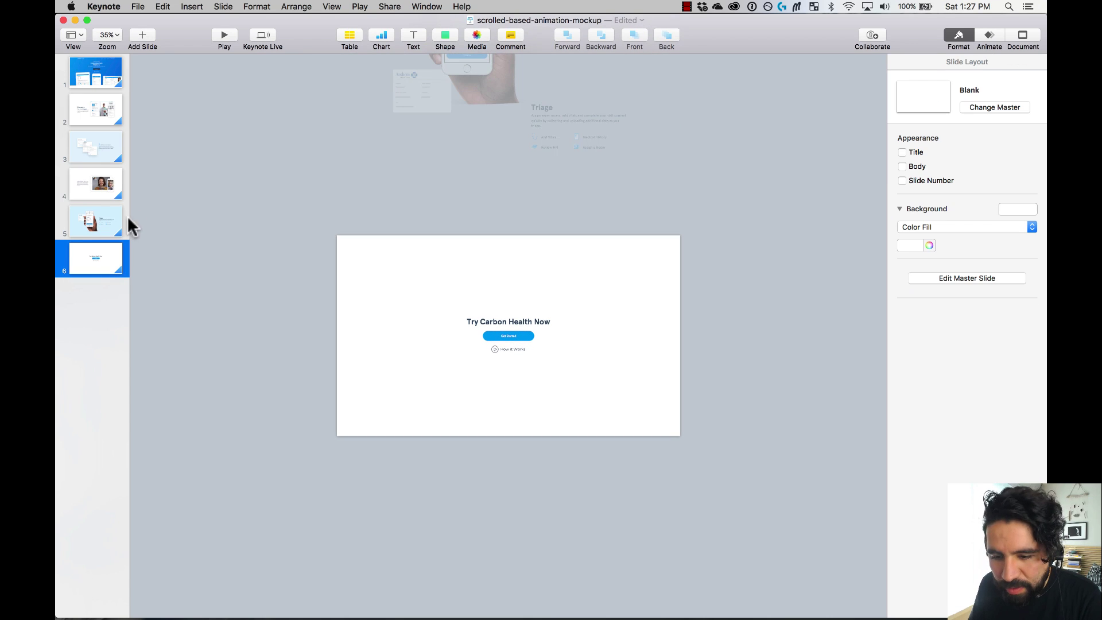
Step: Copy slide 5's light-blue background shape onto slide 6, place it flush above the slide, and send it to the back
click(127, 216)
click(350, 248)
key(super+c)
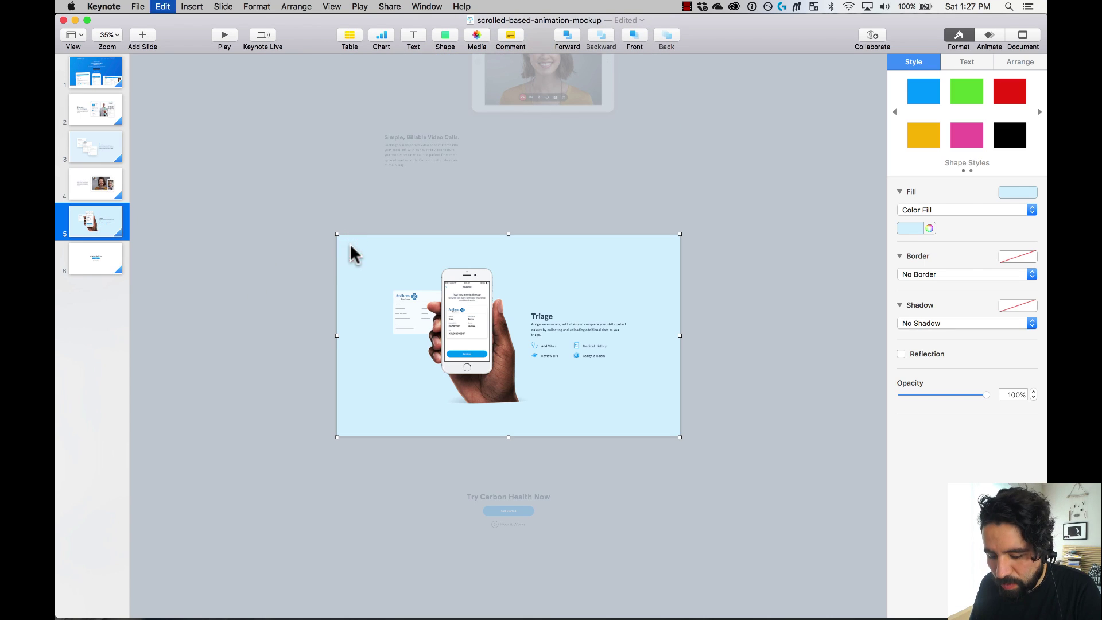
click(92, 259)
key(super+v)
drag(504, 295, 509, 98)
click(669, 36)
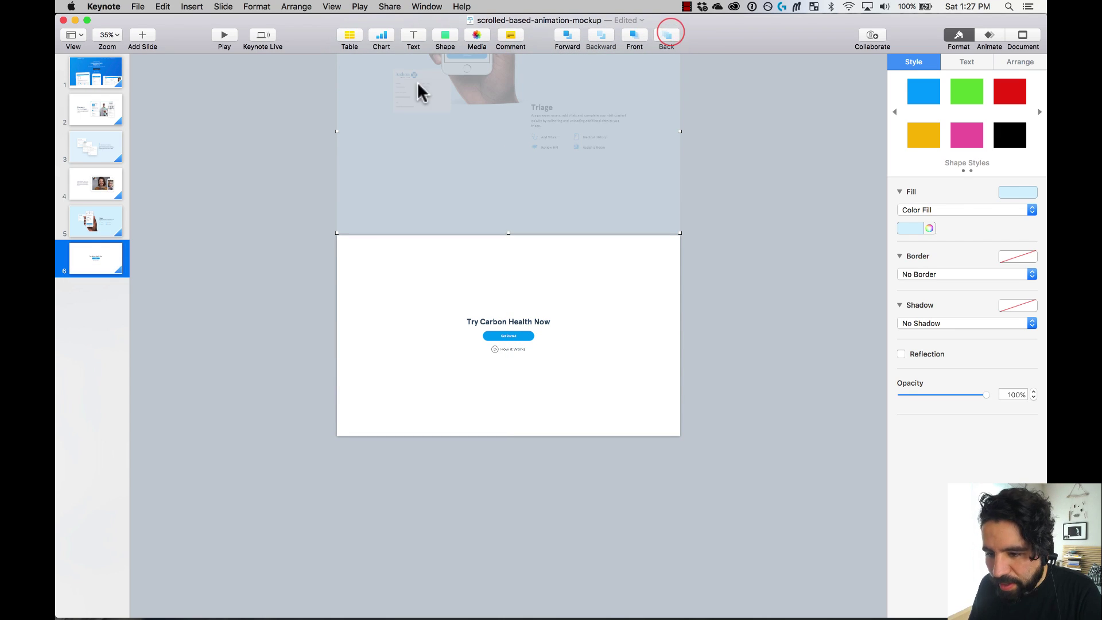
Step: Play the slideshow from slide 5 to check the transition into slide 6, and exit it
click(102, 227)
click(232, 36)
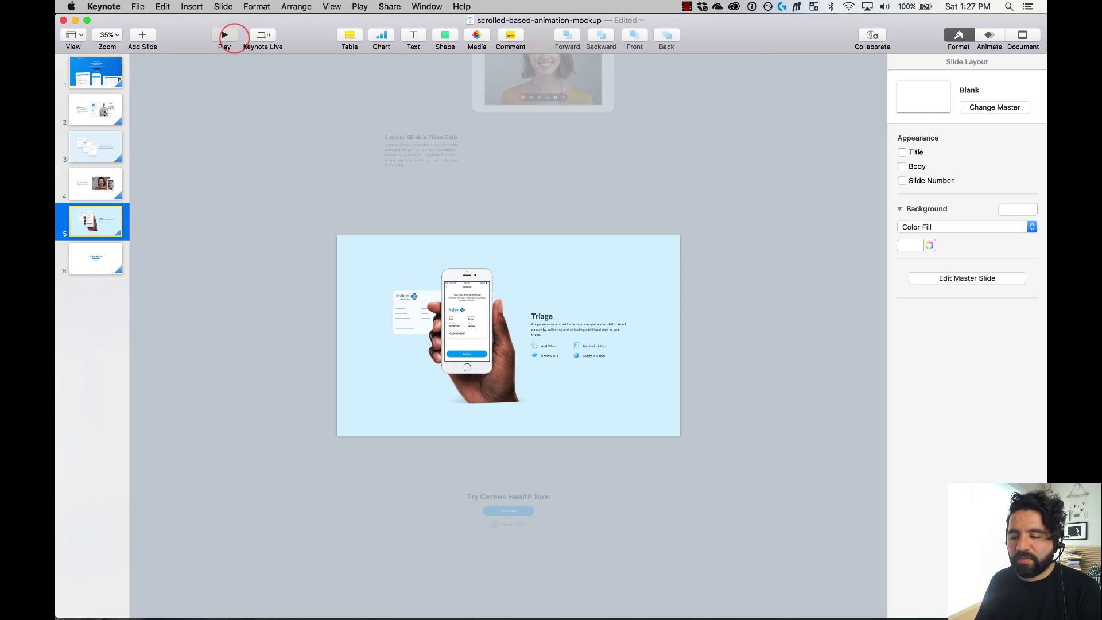
key(Right)
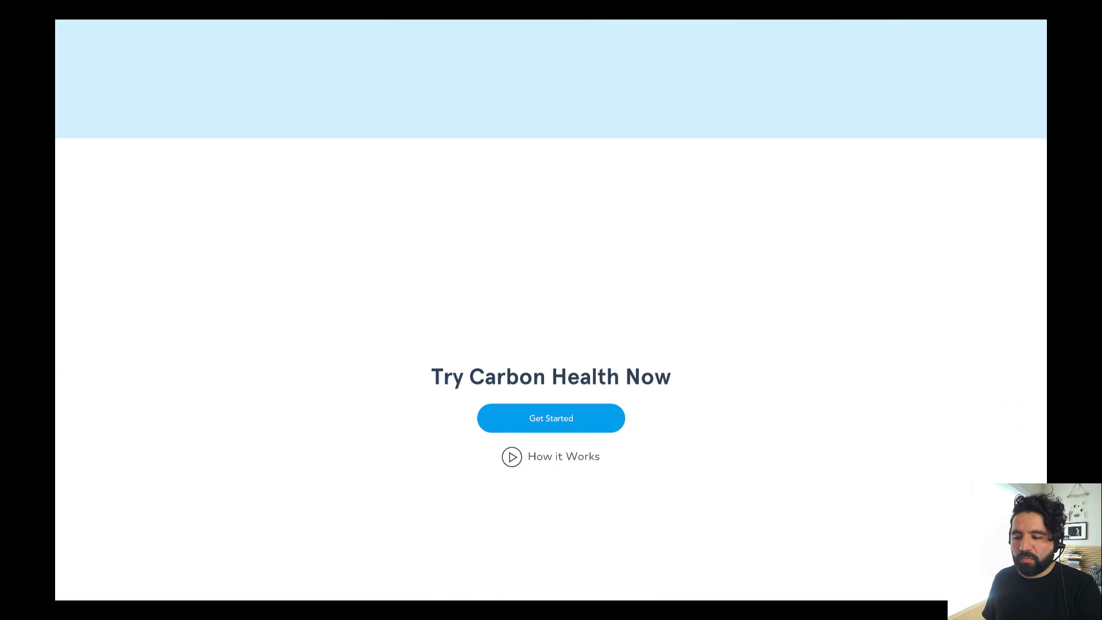
key(Escape)
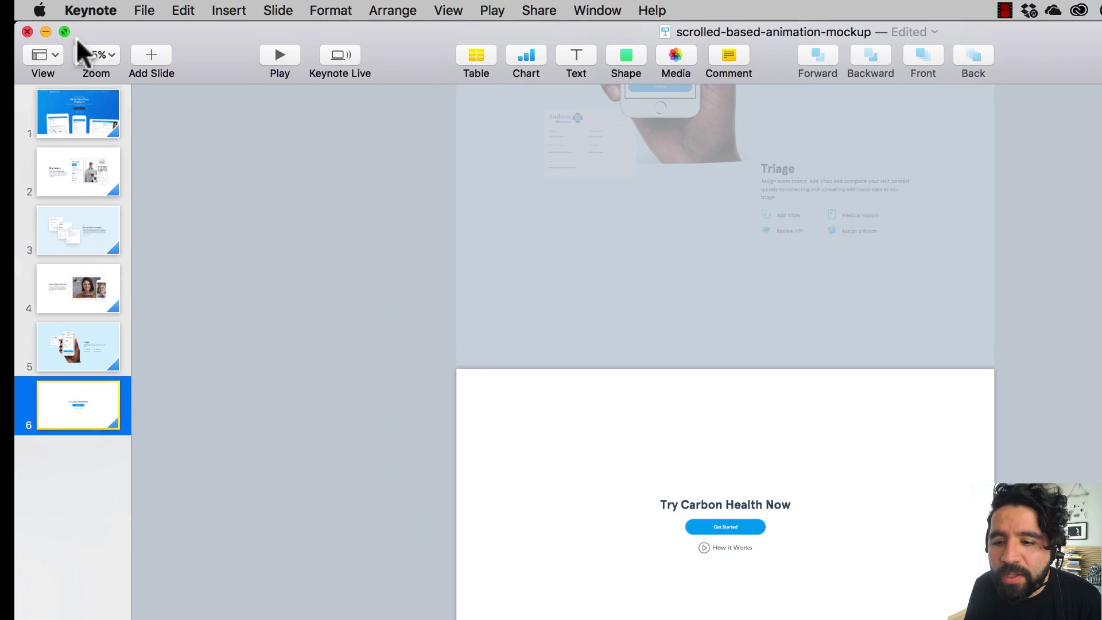
Step: Start a QuickTime export of the presentation and set its format to 1080p
click(138, 7)
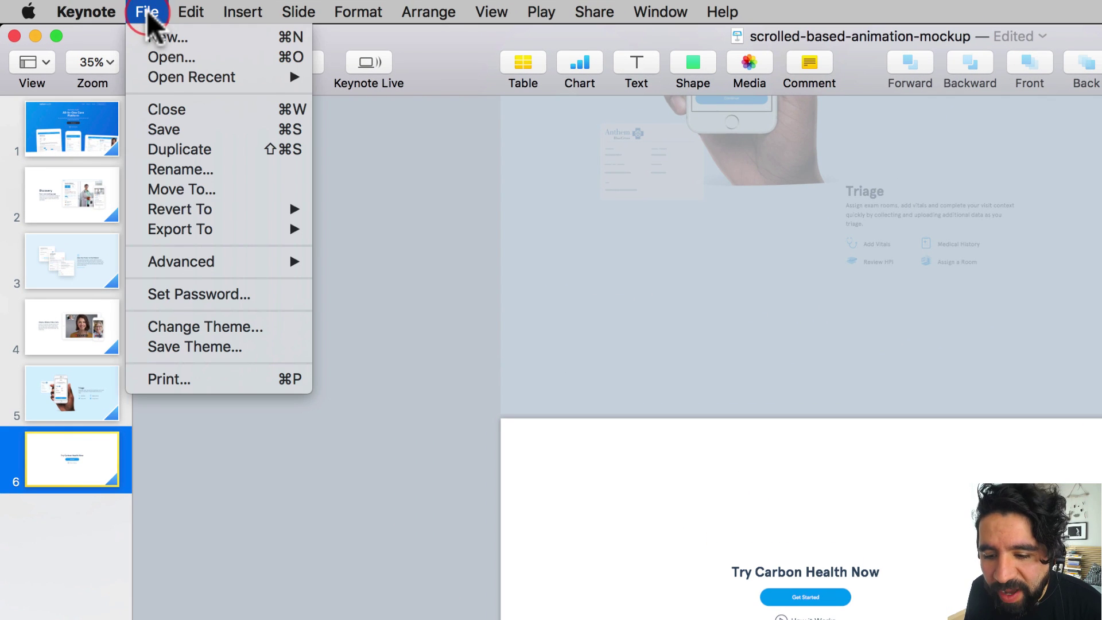
mouse_move(238, 233)
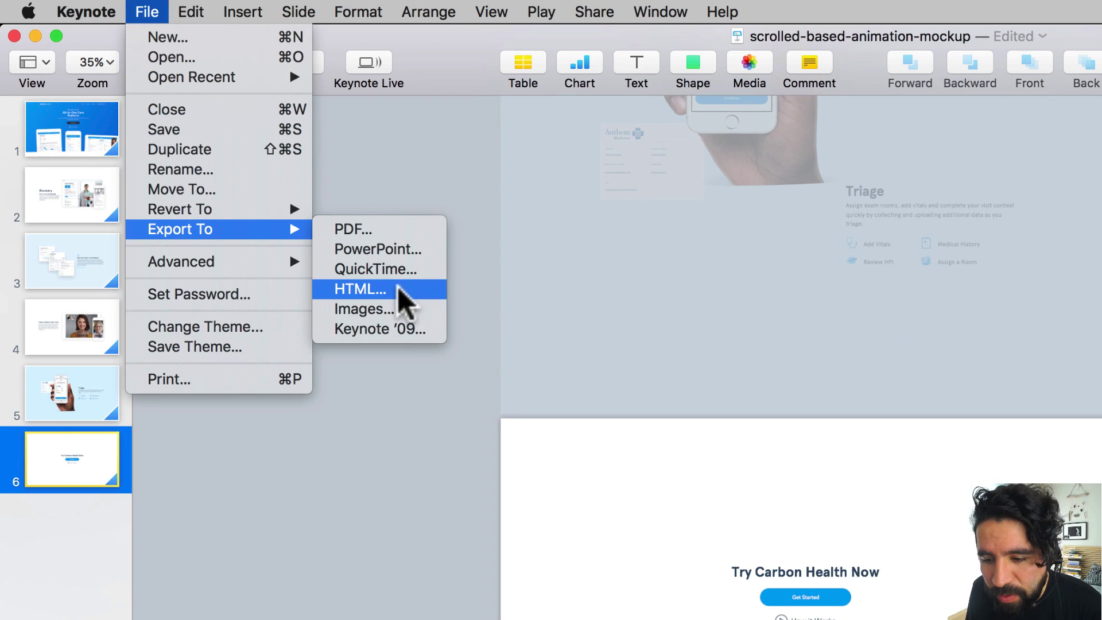
click(416, 270)
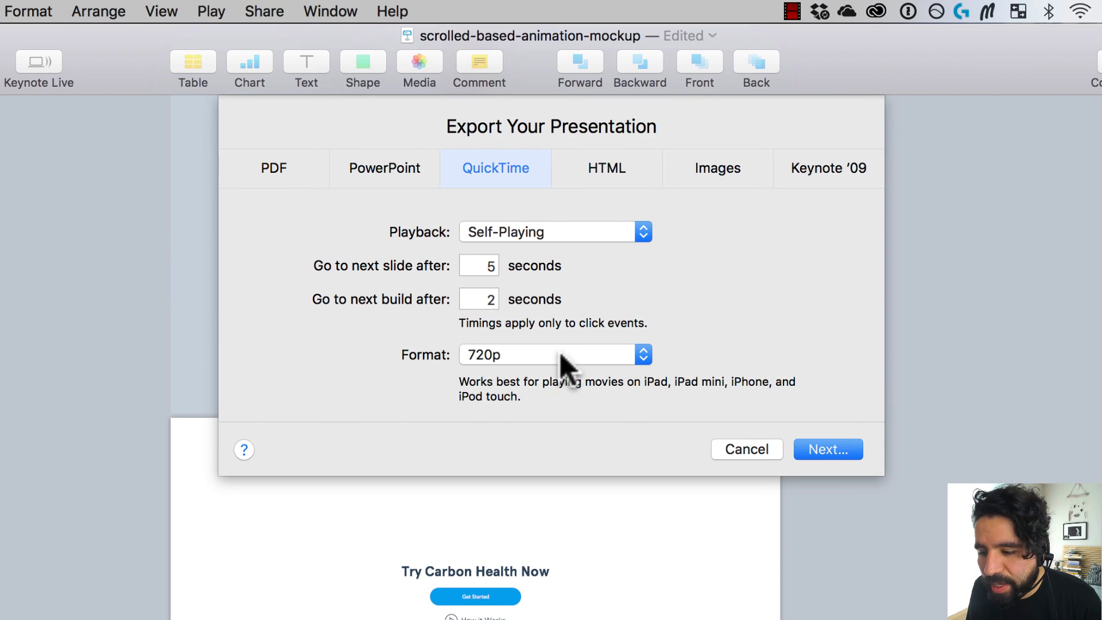
click(667, 275)
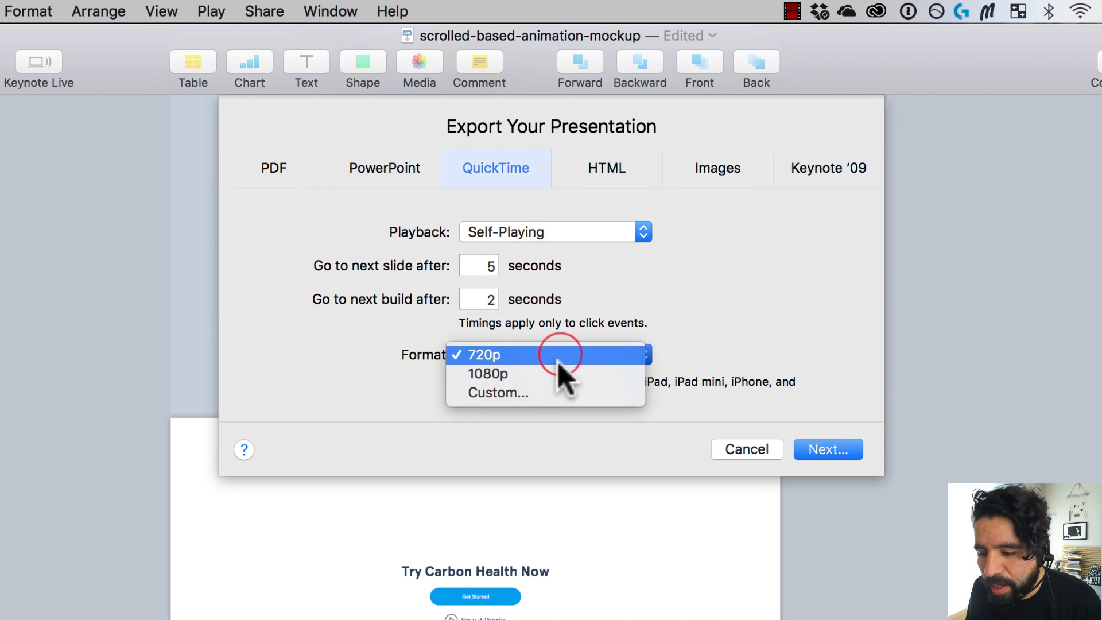
click(556, 374)
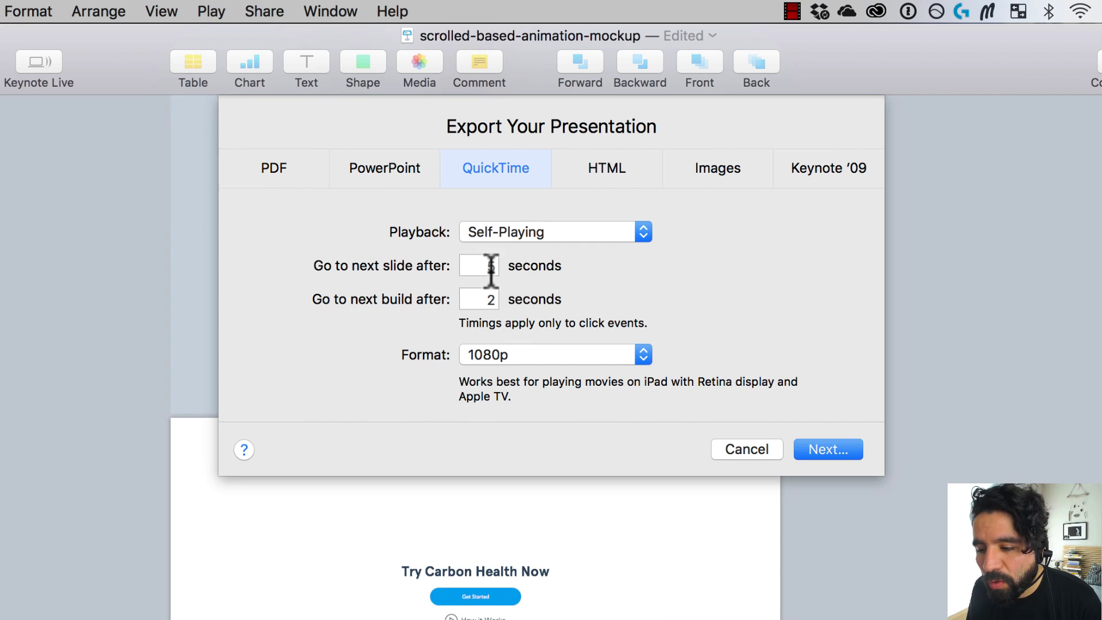
click(519, 356)
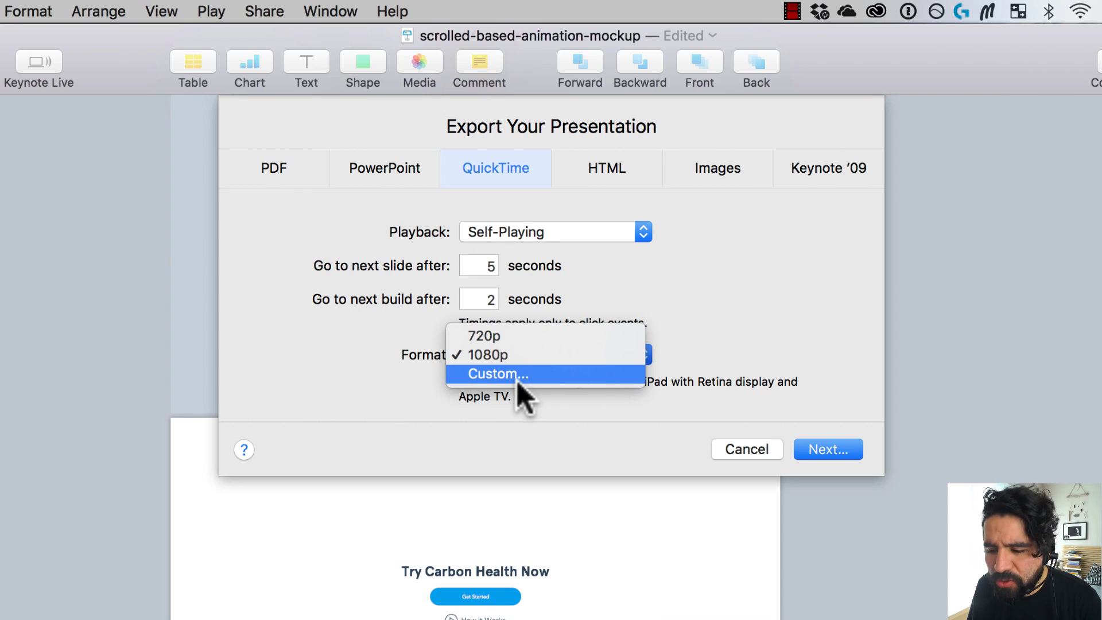
click(730, 261)
Step: Set the QuickTime export to go to the next slide after 2 seconds and the next build after 0 seconds
double_click(478, 265)
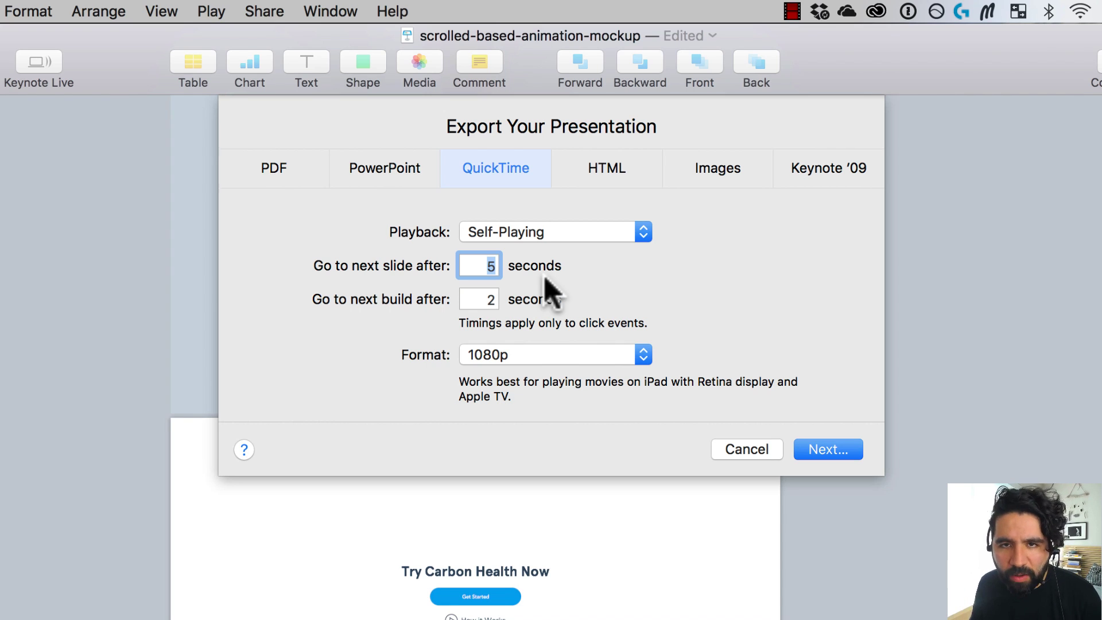
text(2)
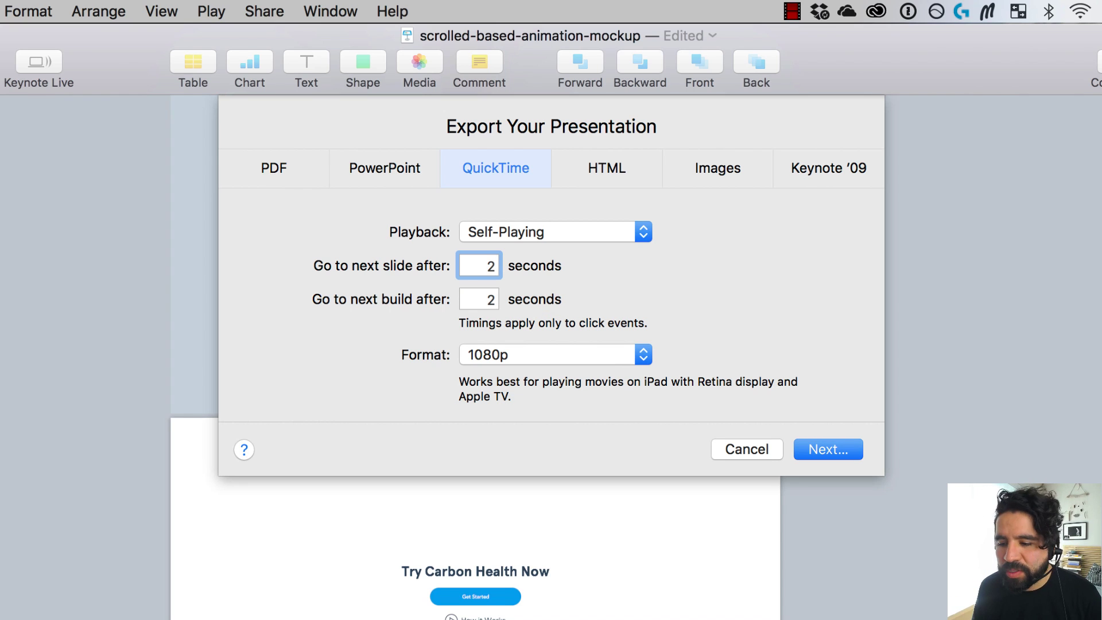
click(489, 302)
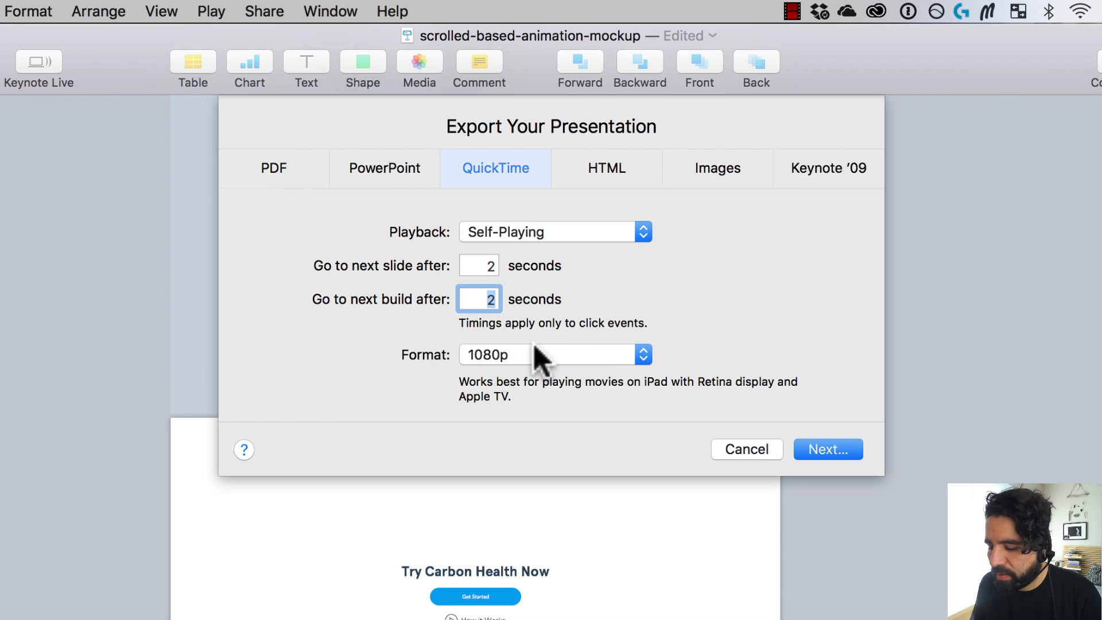
text(0)
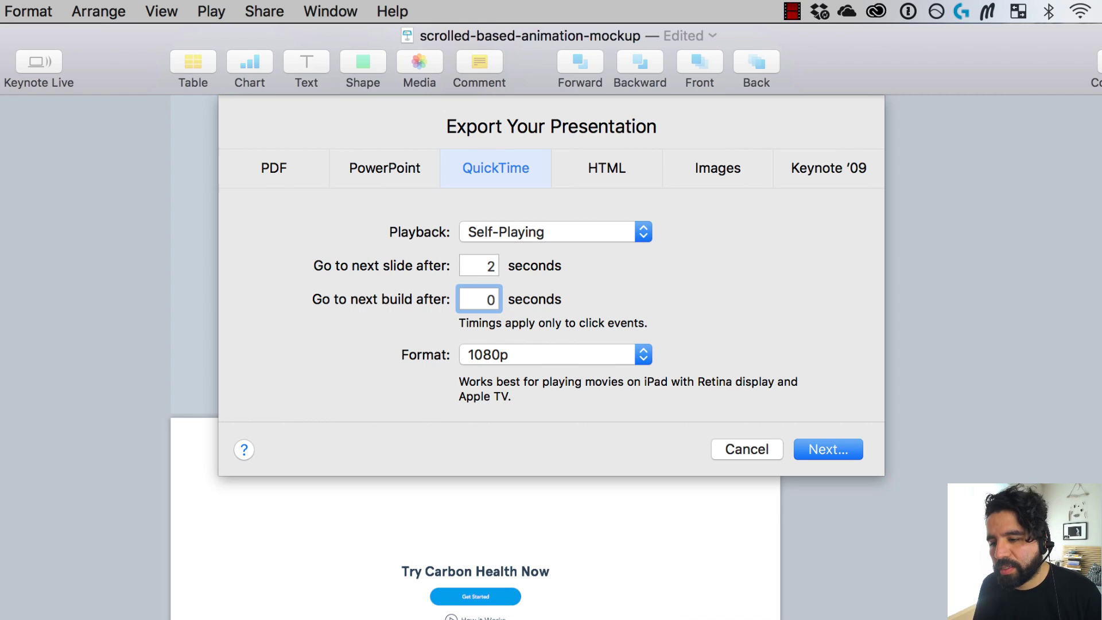